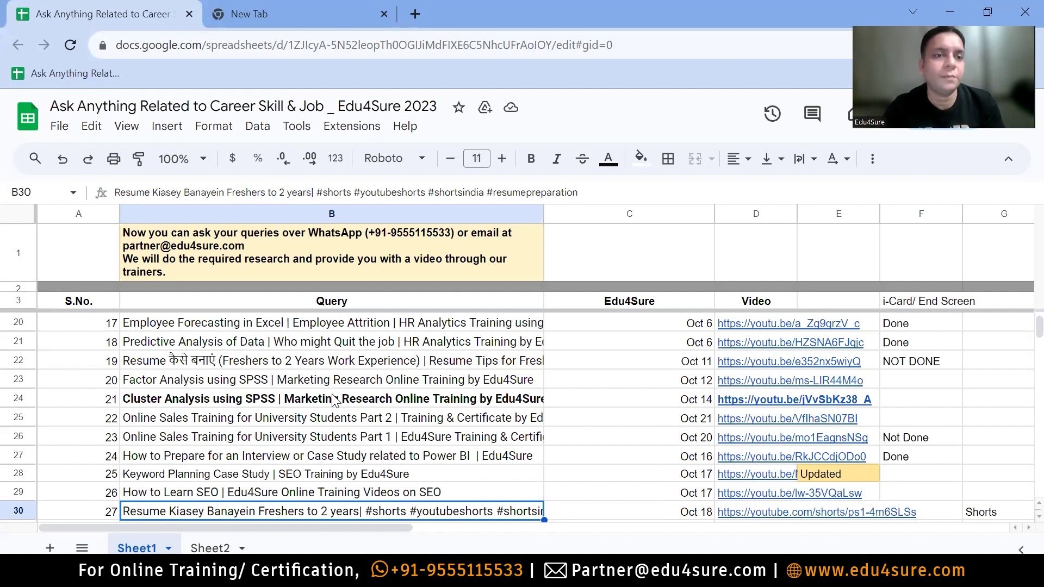
Step: Examine the video titles in the Query column from row 24 down to row 37
left_click(227, 458)
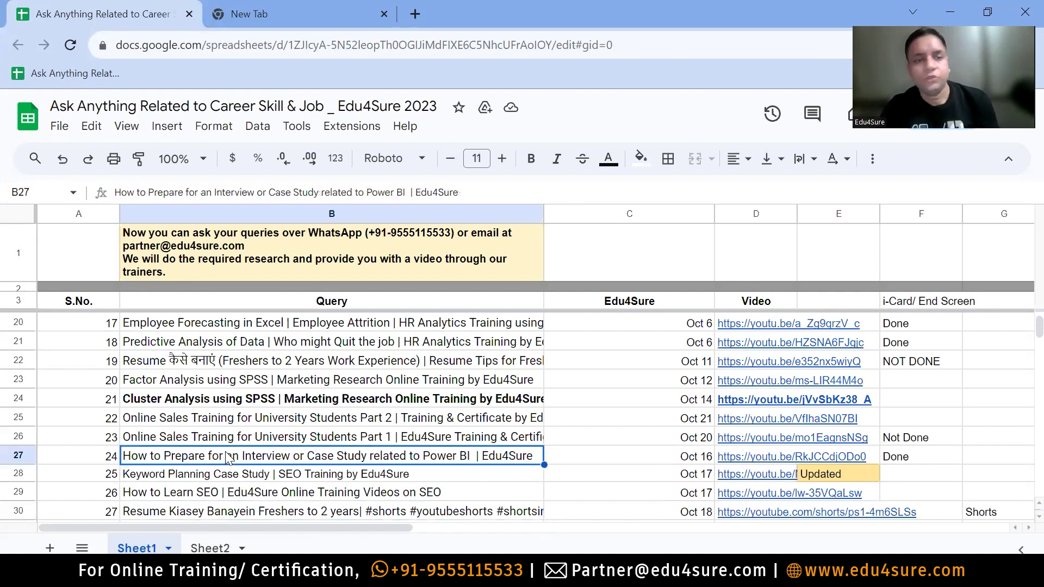
key("Down")
key("Down")
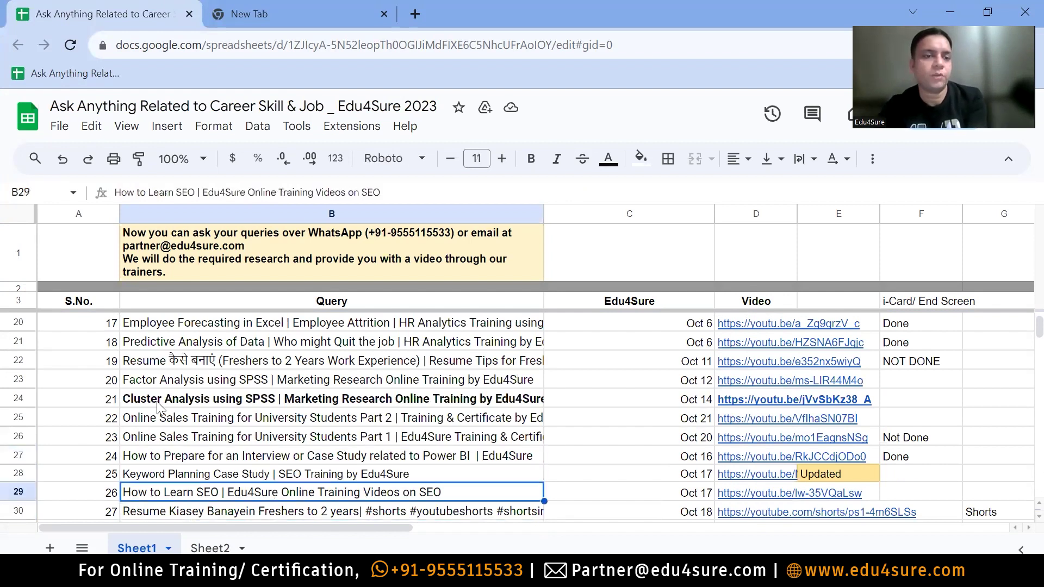
left_click(287, 405)
key("Down")
key("Down")
key("Down")
key("Down")
key("Down")
key("Down")
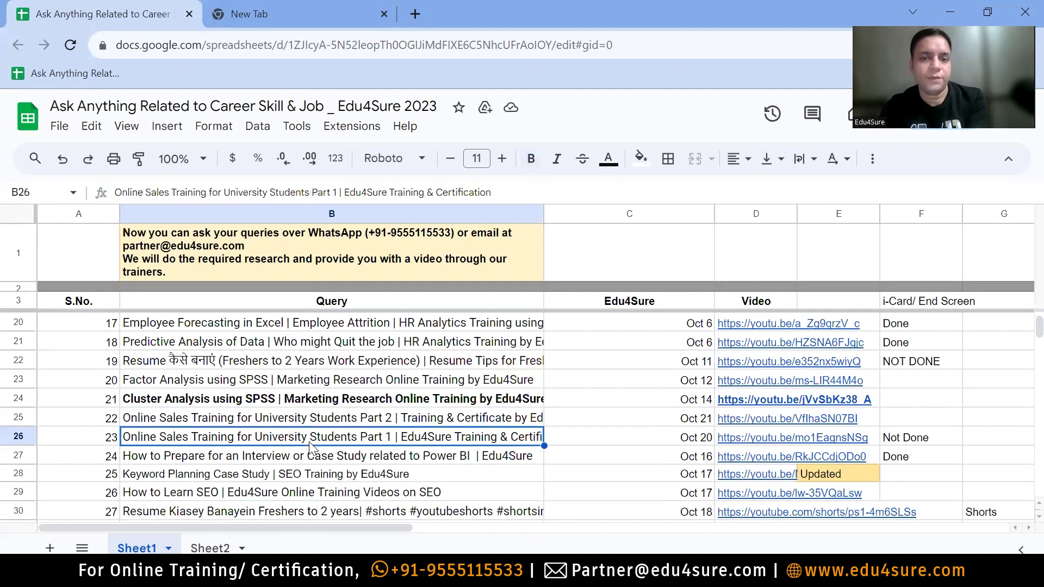
left_click(294, 415)
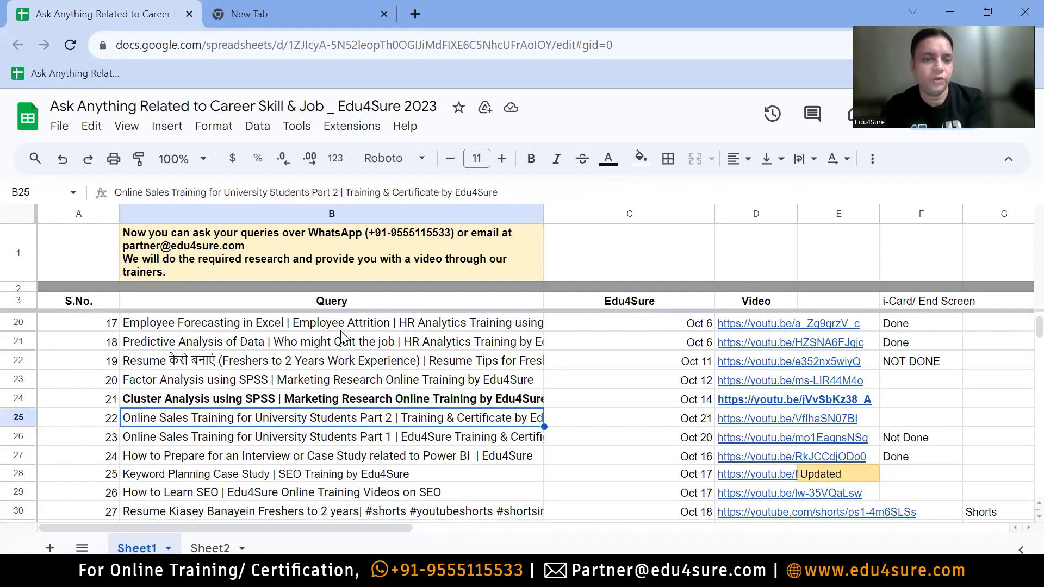
left_click(339, 303)
left_click(286, 420)
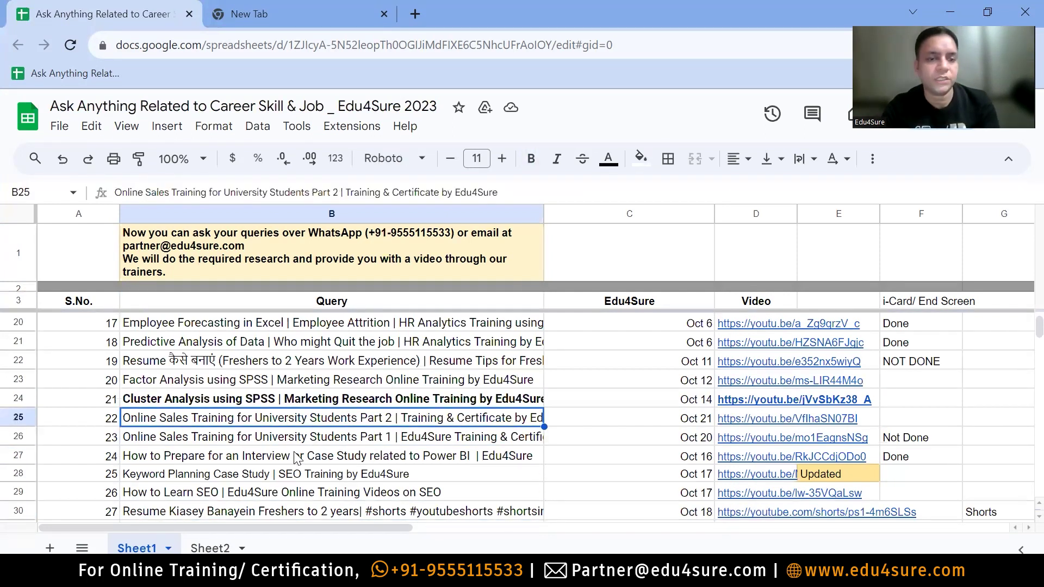
key("Down")
key("Down")
key("Down")
key("Down")
key("Down")
key("Down")
key("Down")
key("Down")
key("Down")
key("Down")
key("Down")
key("Down")
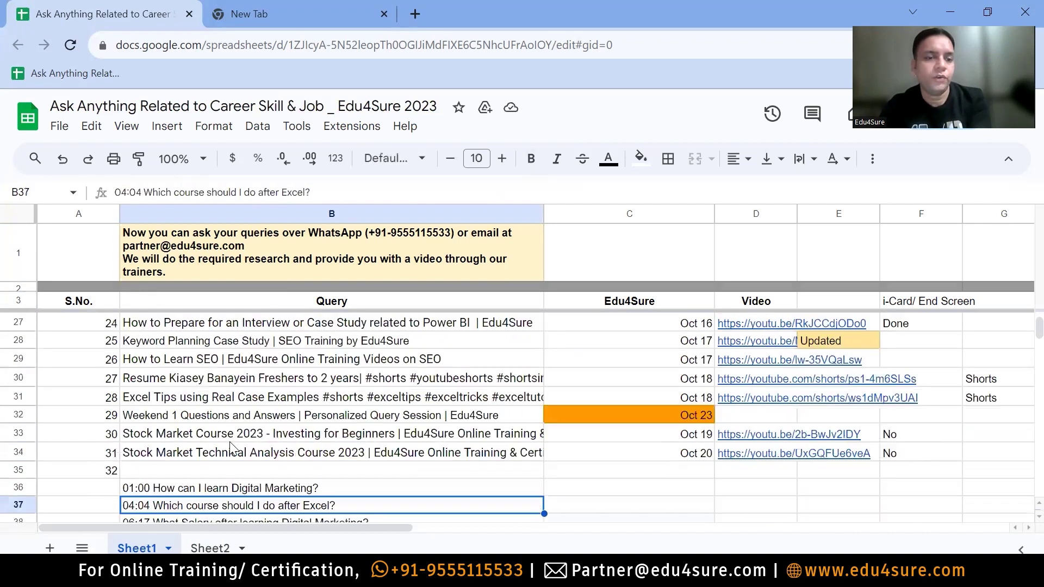
Step: Examine the date, video link and i-Card/ End Screen entries for the SEO videos, plus the neighbouring format column
left_click(158, 363)
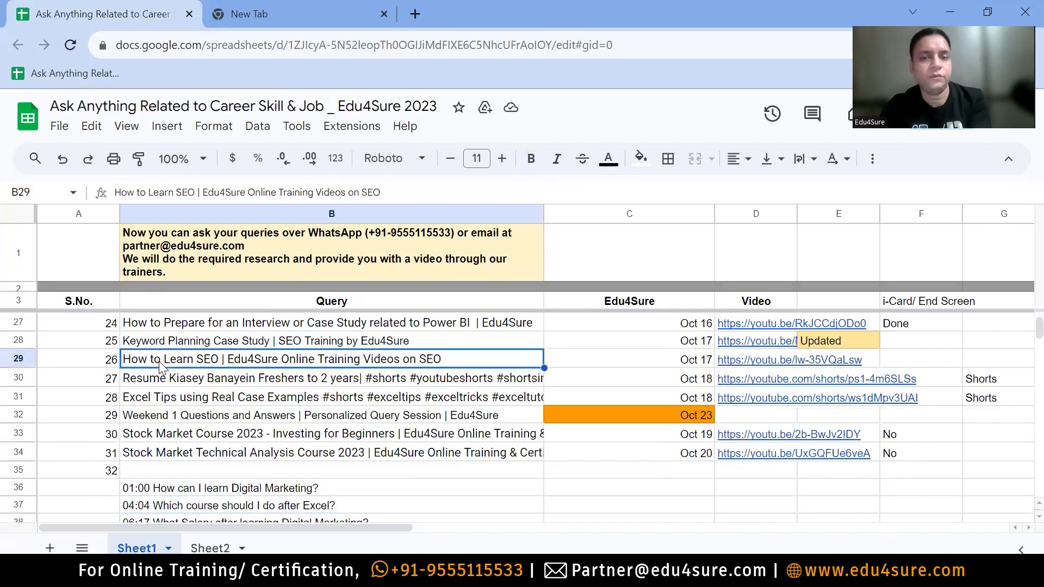
left_click(682, 347)
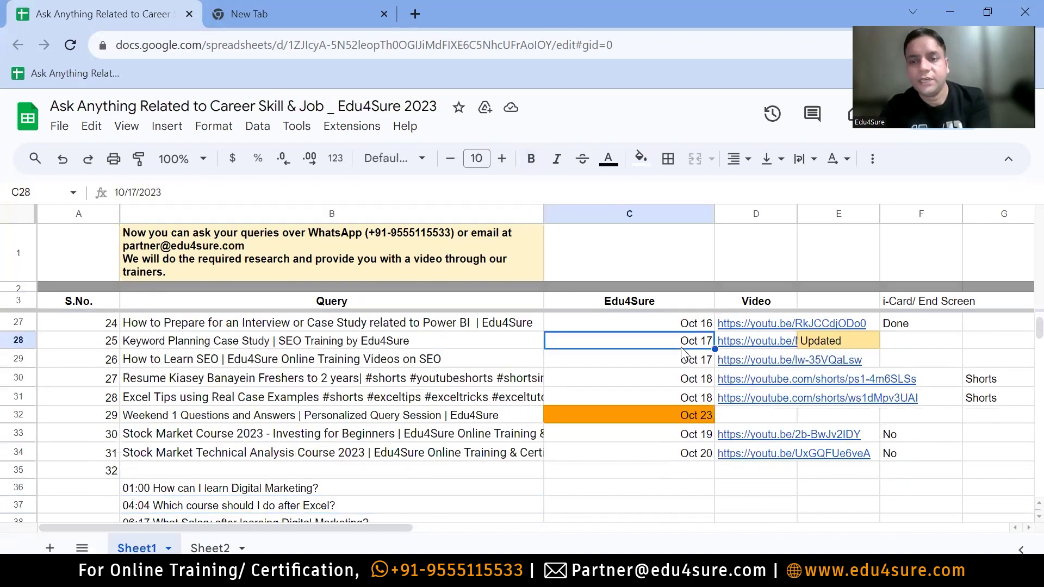
left_click(751, 361)
left_click(927, 359)
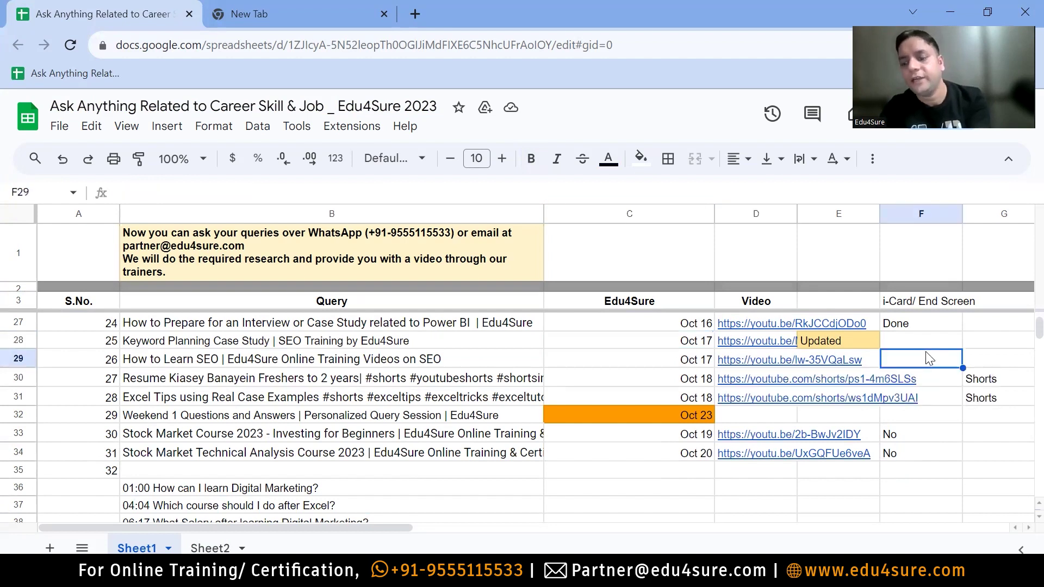
key("Right")
left_click(906, 438)
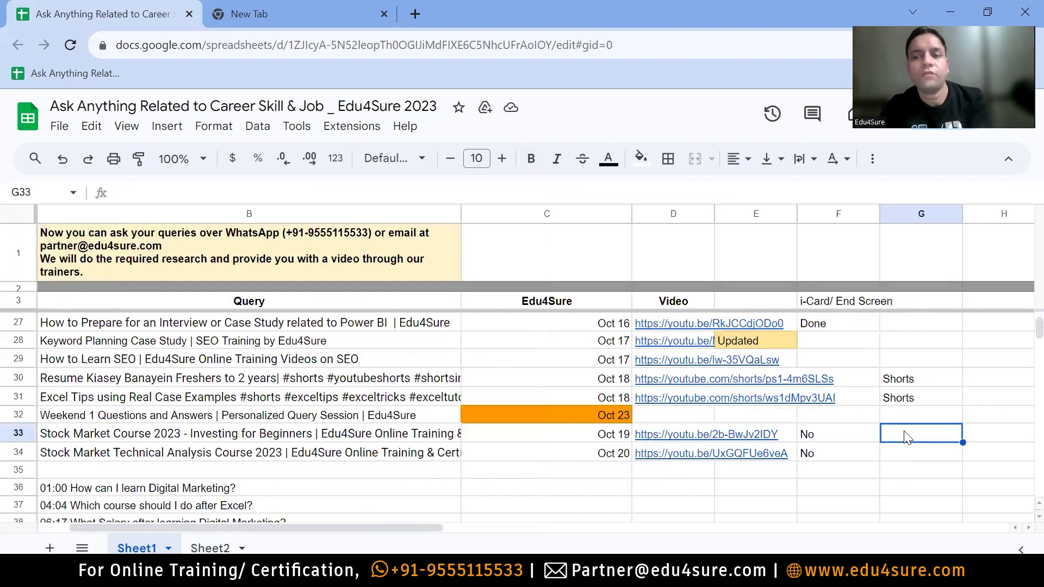
Step: Enter the header "Shorts/ Long Format" in cell G3, next to i-Card/ End Screen
left_click(925, 305)
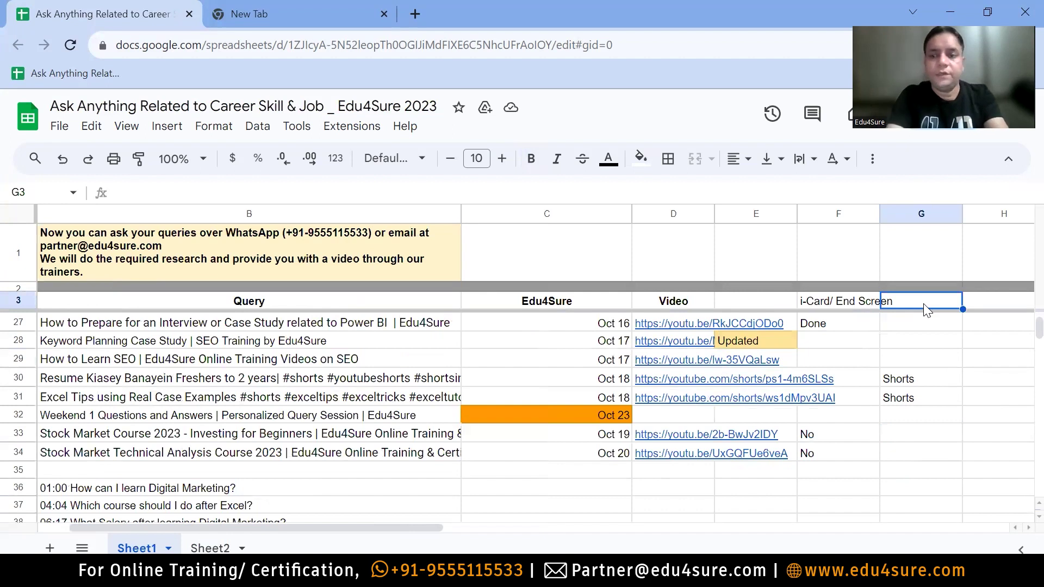
type("Shorts/ Long zg")
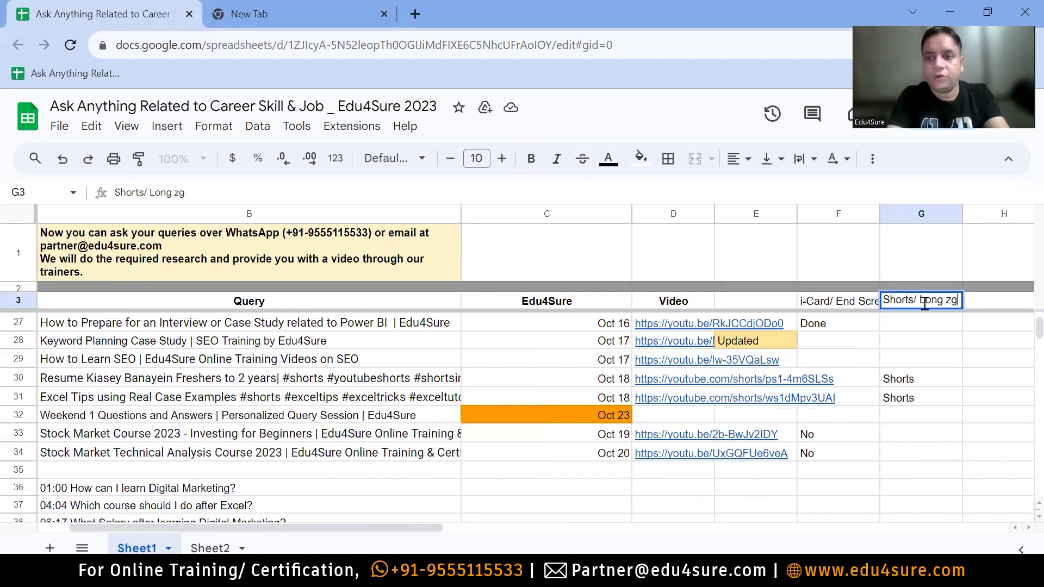
key("BackSpace")
key("BackSpace")
type("Format")
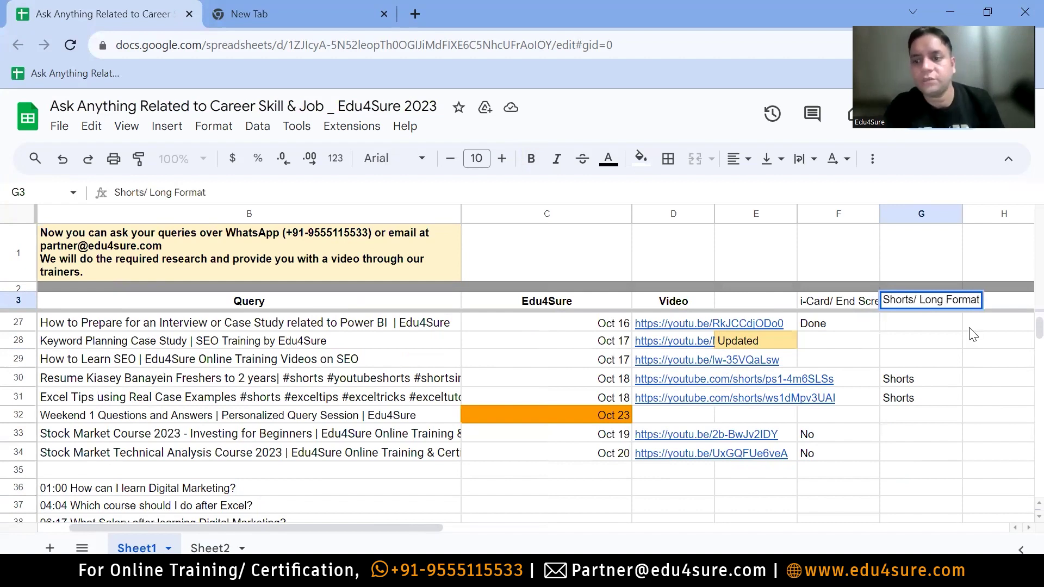
left_click(903, 379)
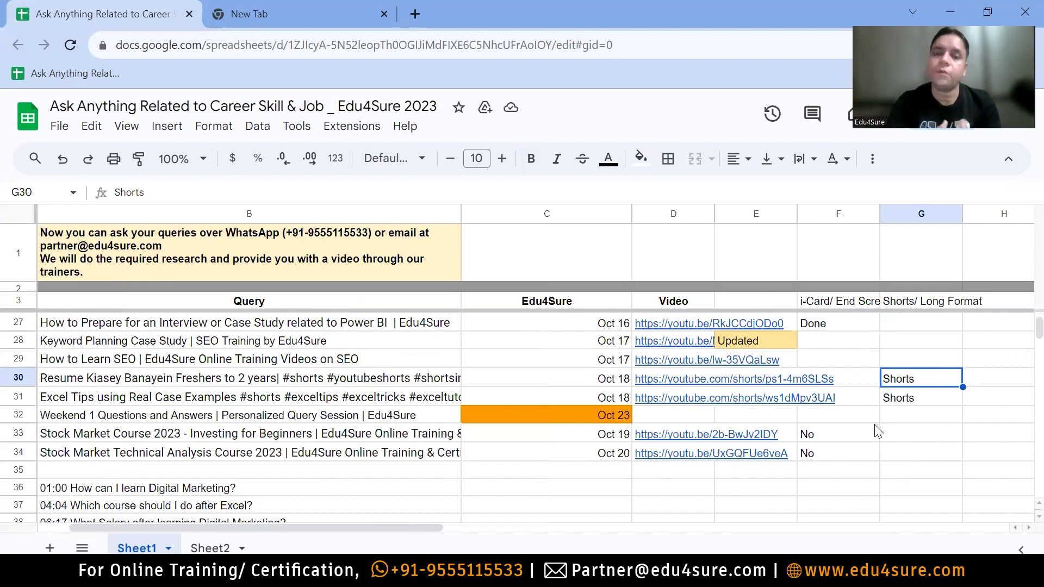
left_click(235, 420)
left_click(211, 368)
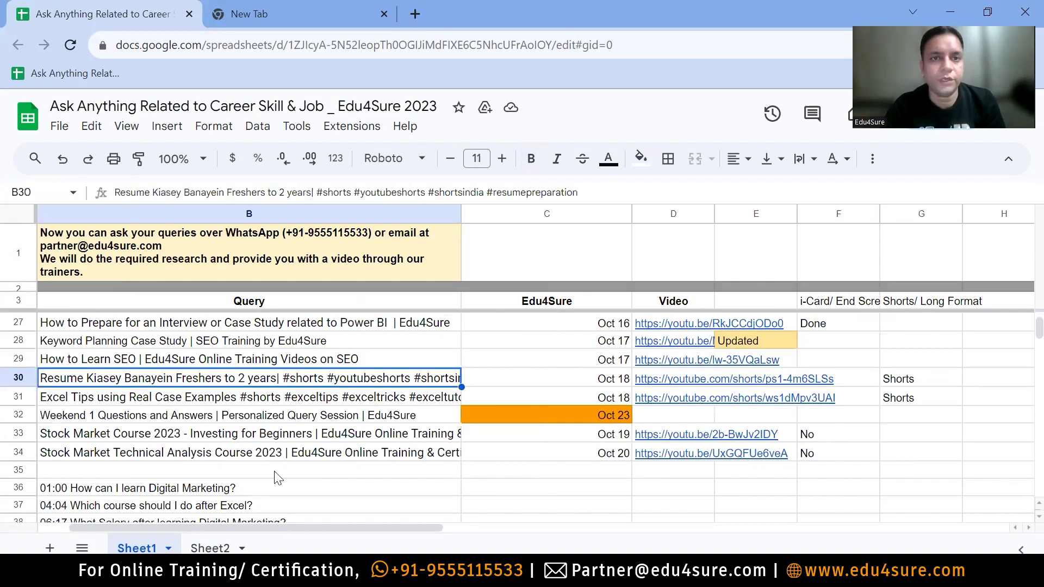
Step: Open YouTube in the second browser tab and go to the Edu4Sure channel's YouTube Studio
key("ctrl+Tab")
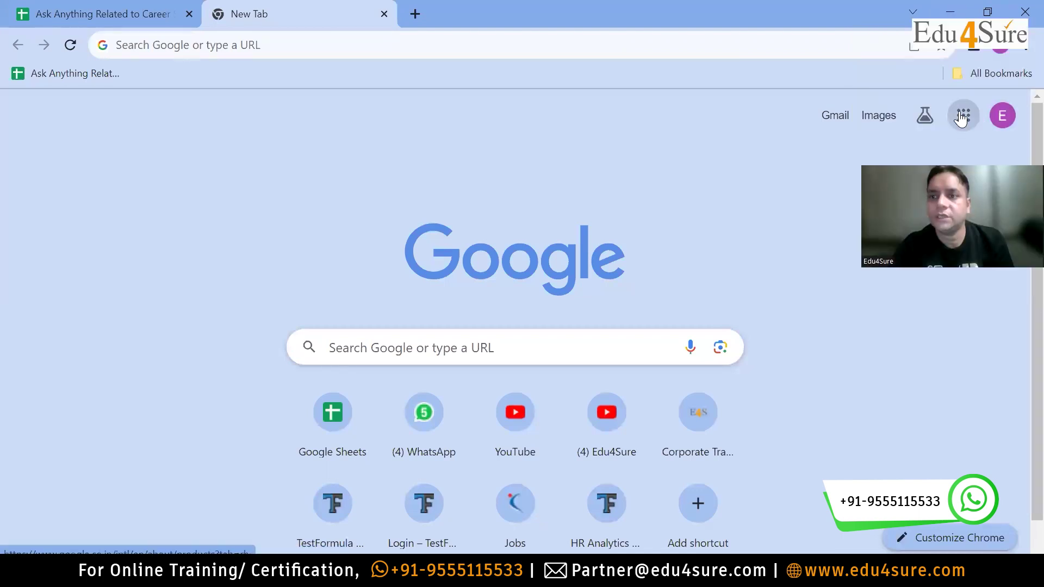
left_click(963, 117)
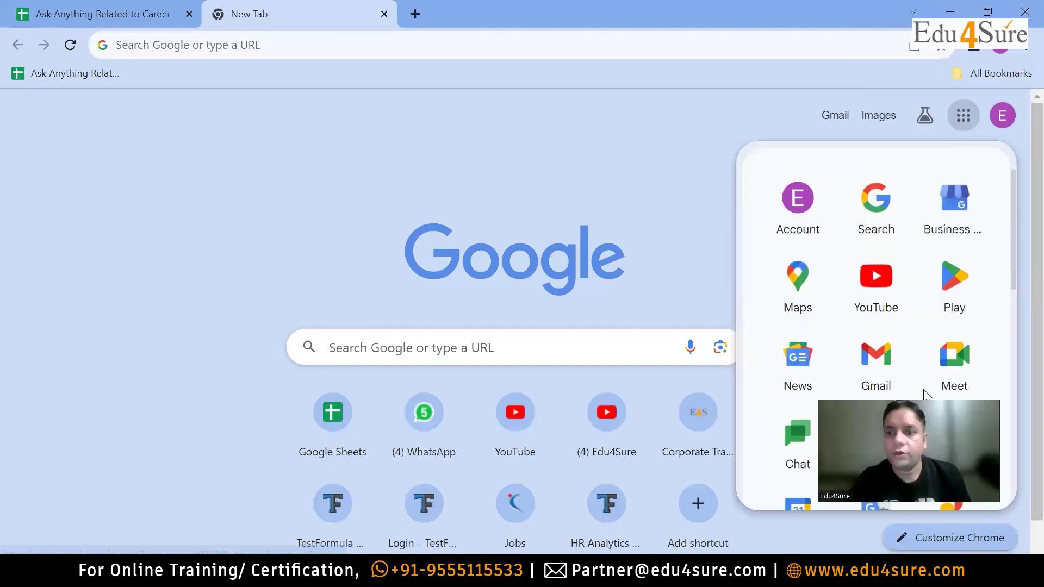
left_click(886, 293)
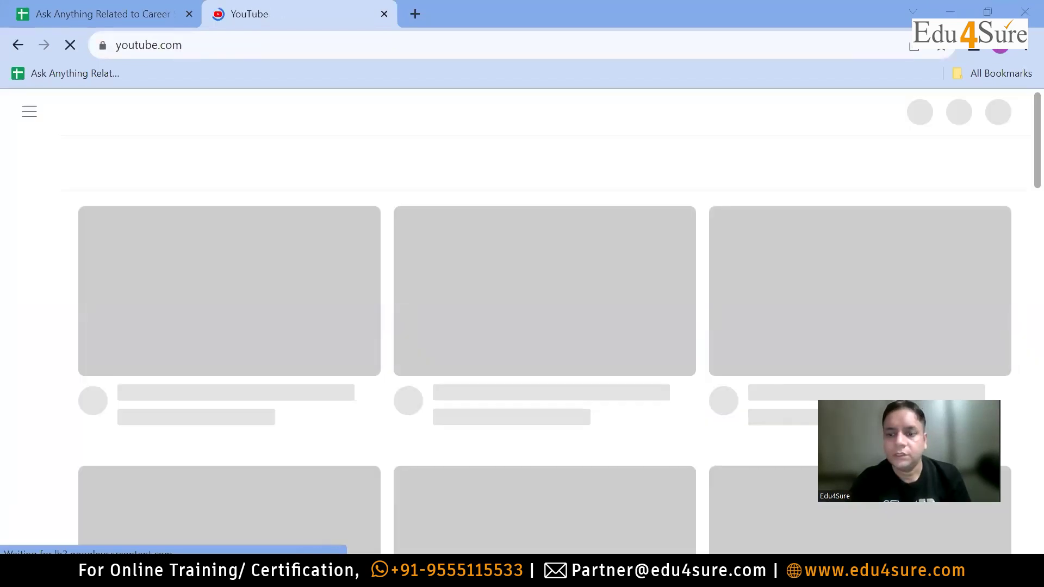
key("XF86AudioRaiseVolume")
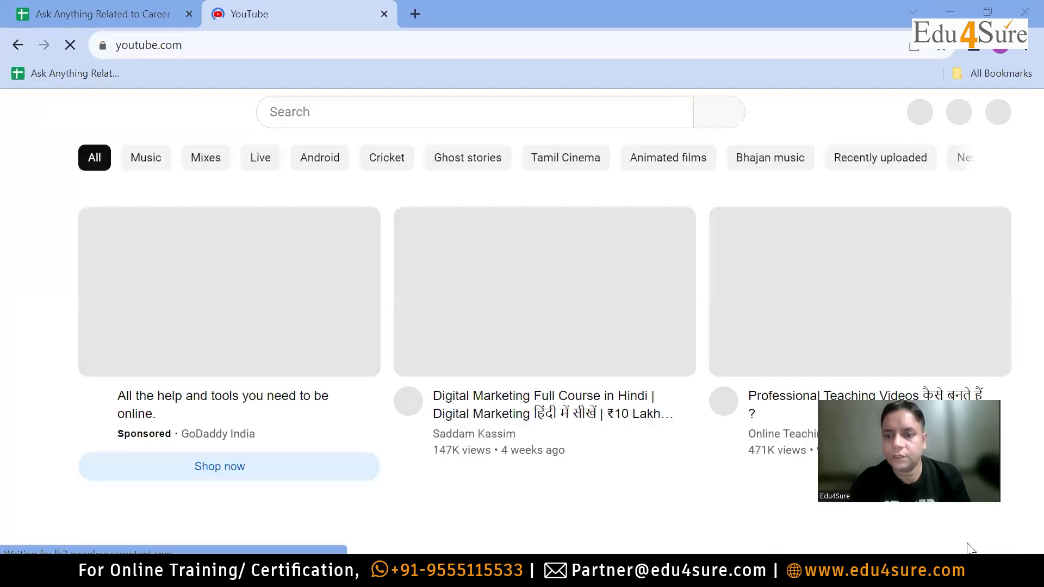
left_click(985, 547)
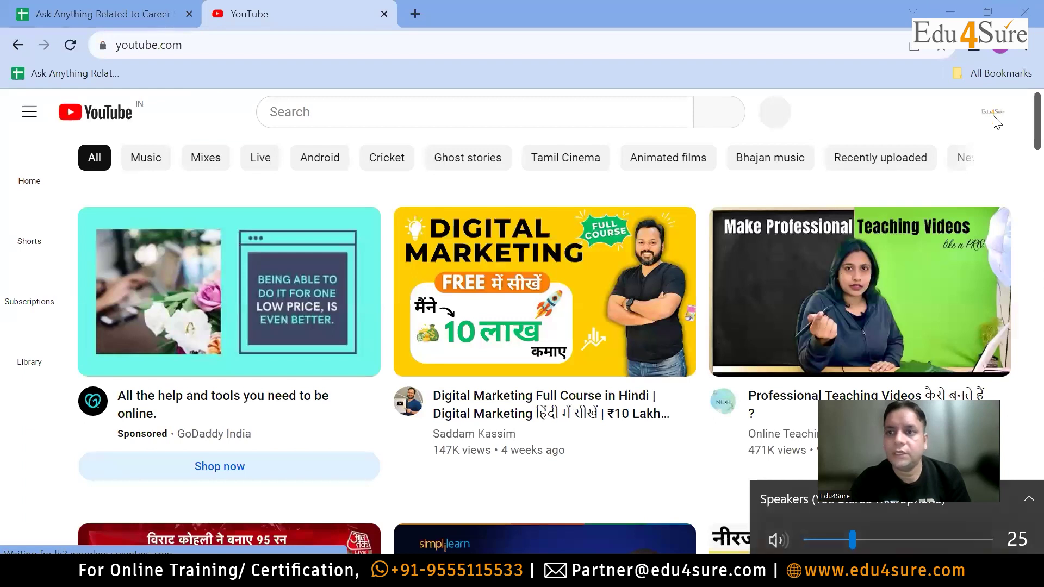
left_click(995, 121)
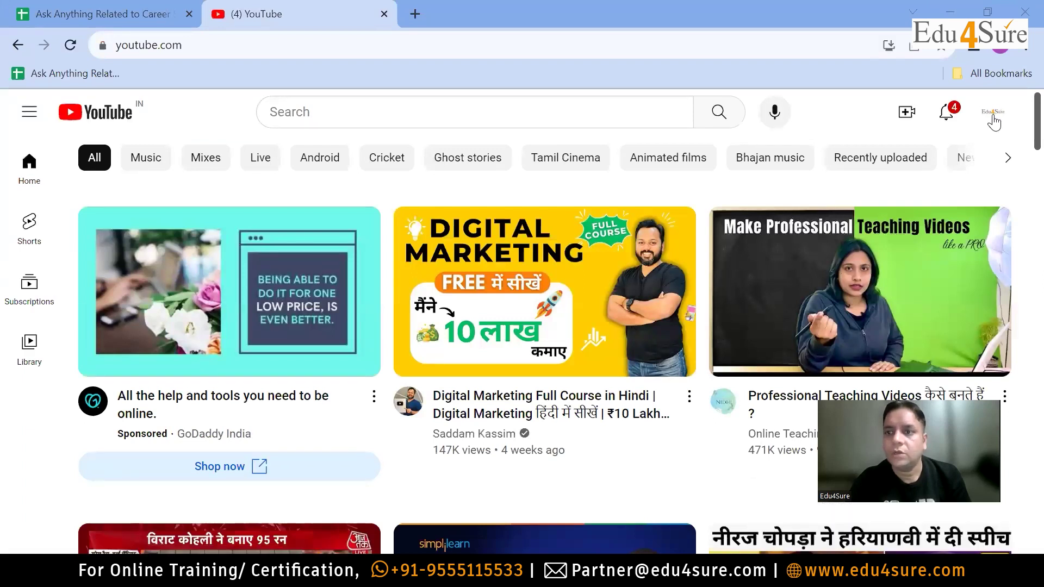
left_click(995, 122)
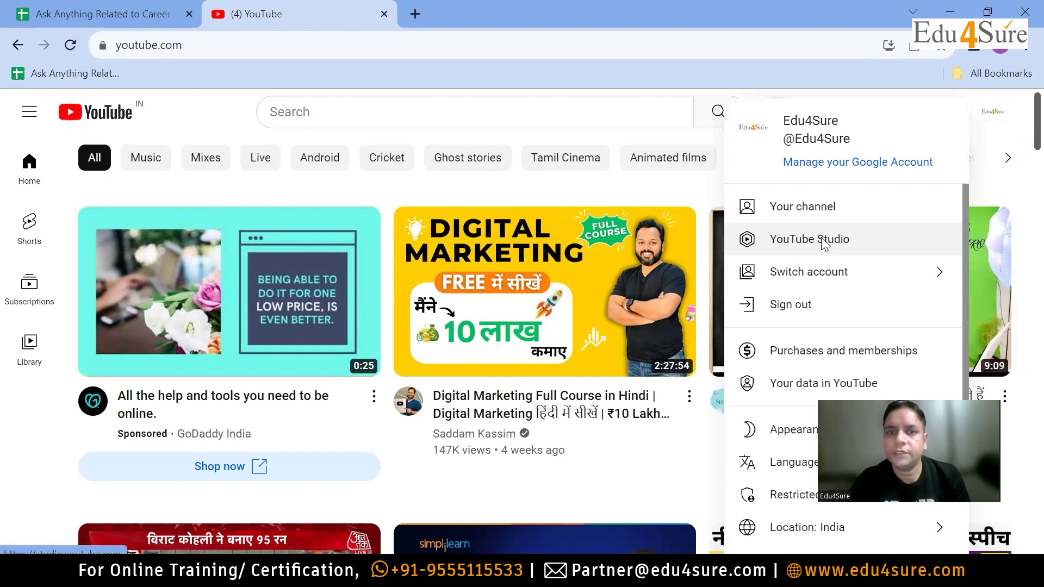
left_click(821, 240)
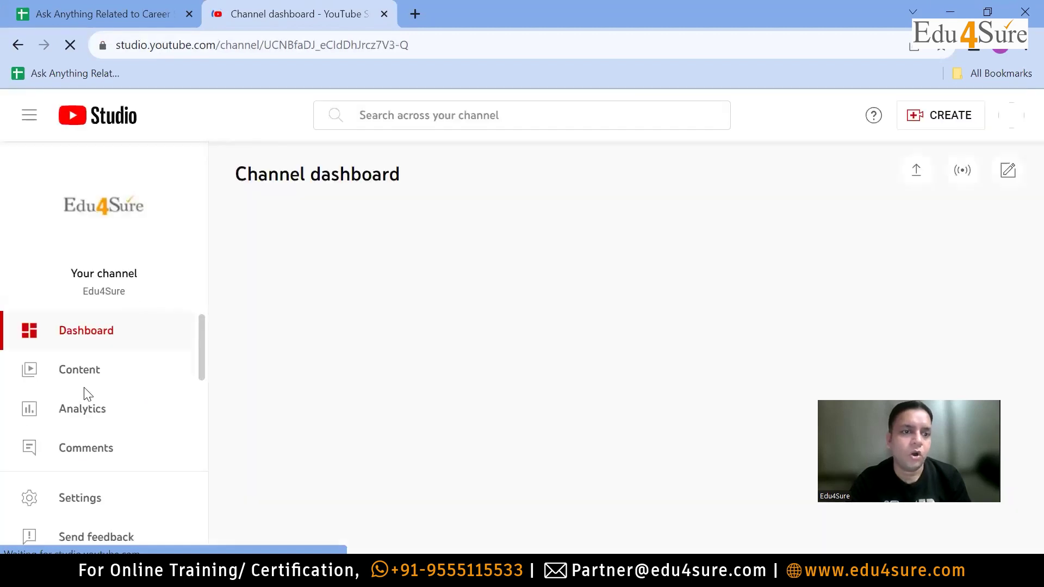
Step: Open the channel's content list and look through the published videos and their dates
left_click(90, 380)
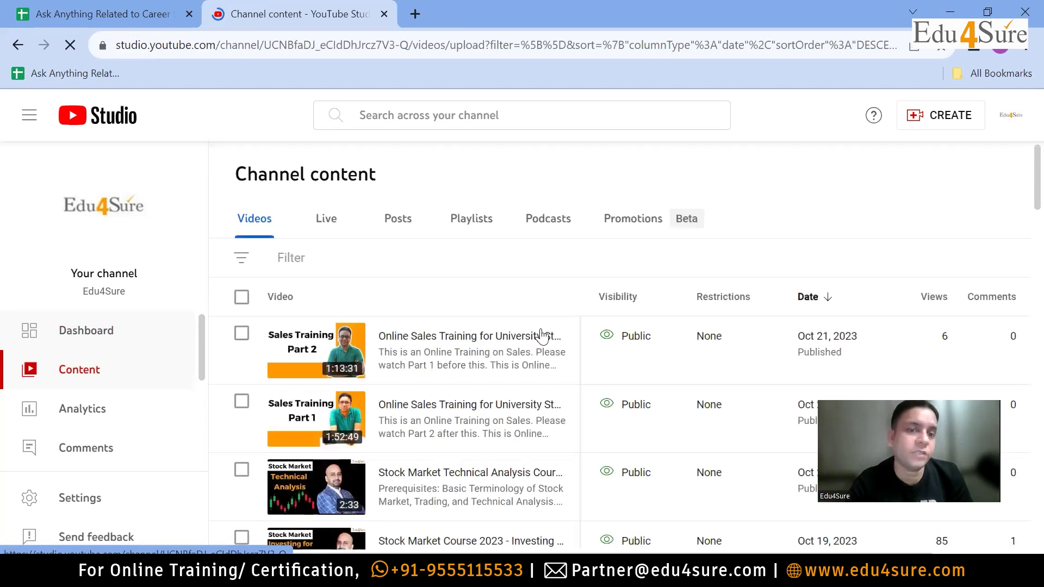
scroll(1023, 233, "down", 2)
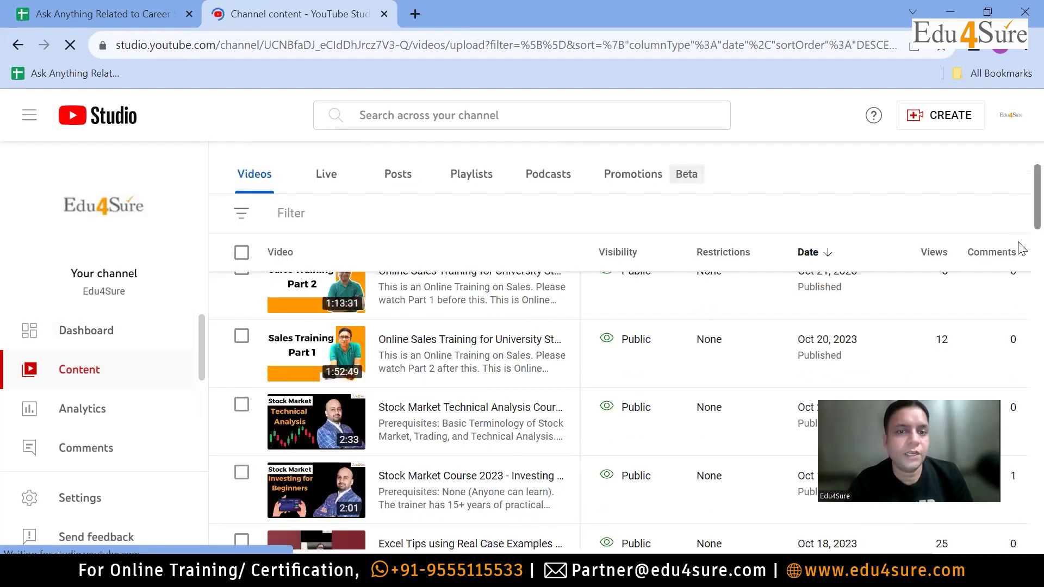
scroll(1023, 259, "down", 5)
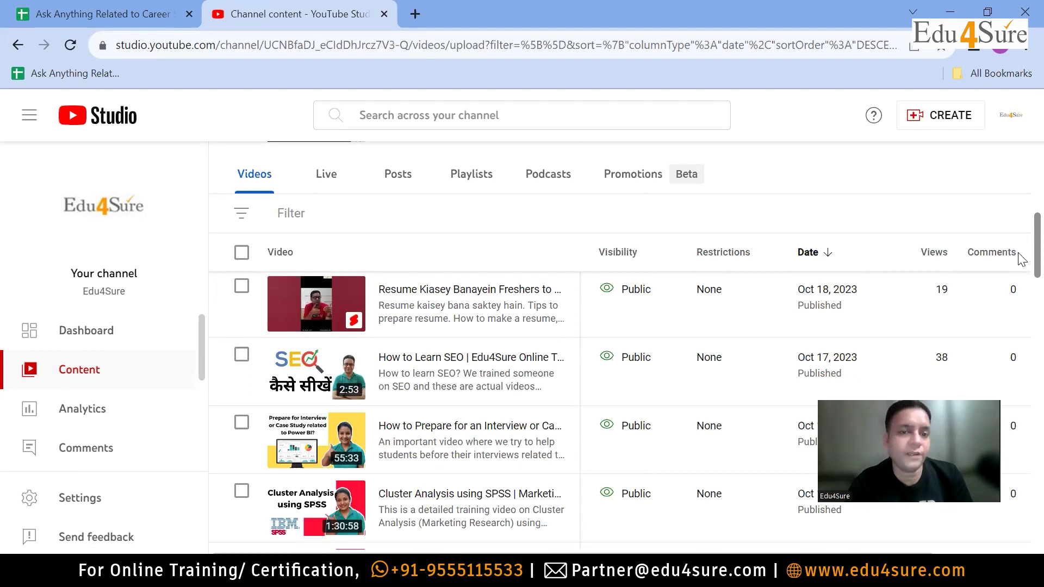
scroll(1019, 232, "up", 3)
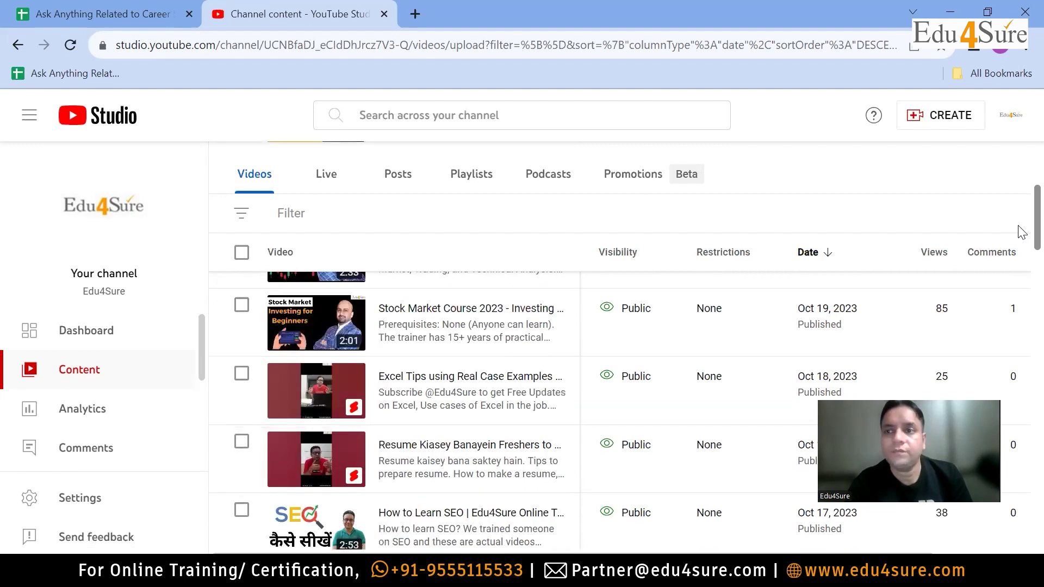
Step: Start uploading the video "8.1.2 Questions & Answers General Set 2_Edu4Sure" from the To Be Published folder
left_click(939, 121)
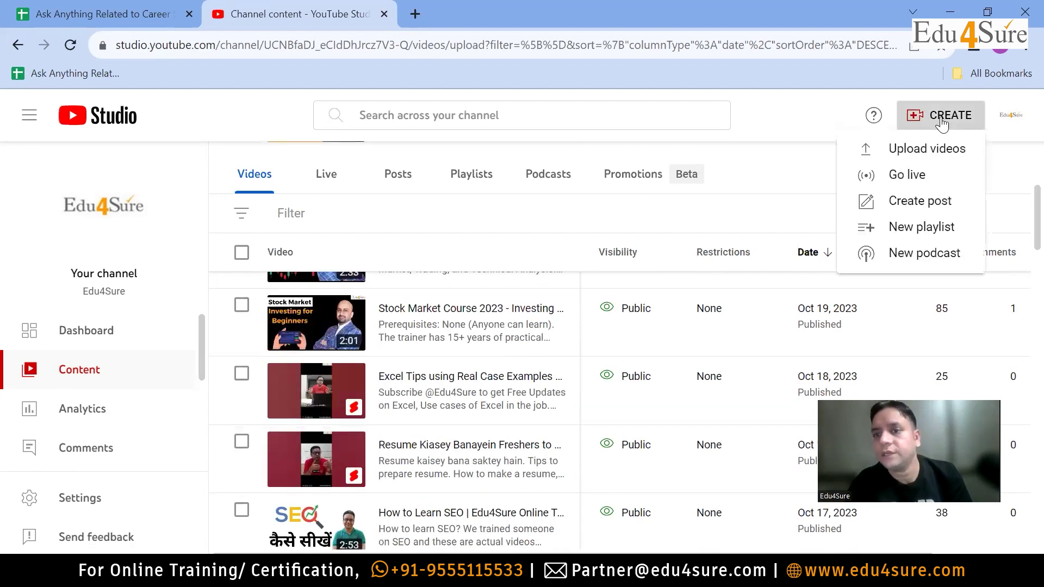
left_click(925, 155)
left_click(521, 427)
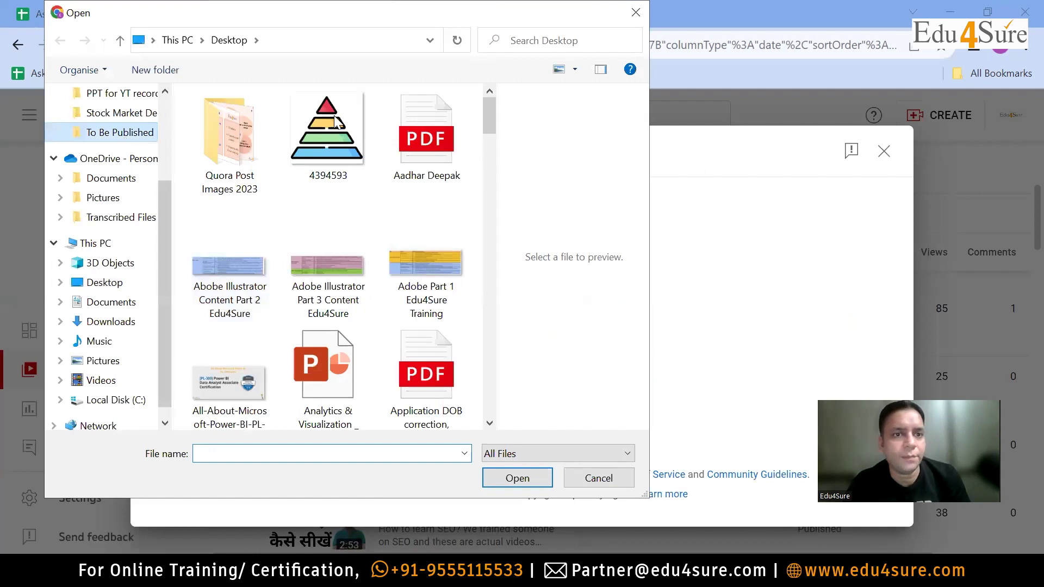
left_click(124, 136)
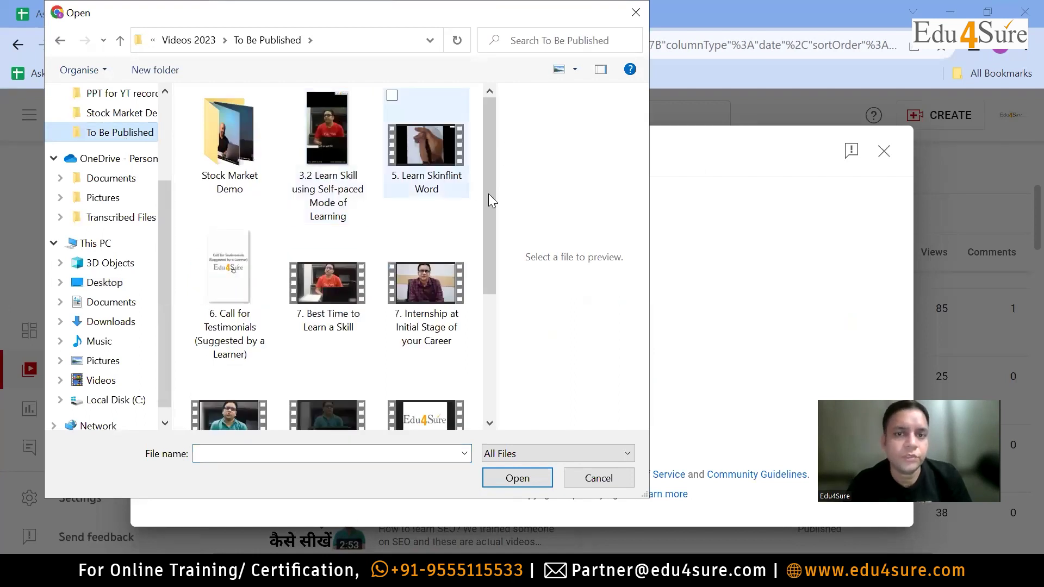
scroll(493, 271, "down", 2)
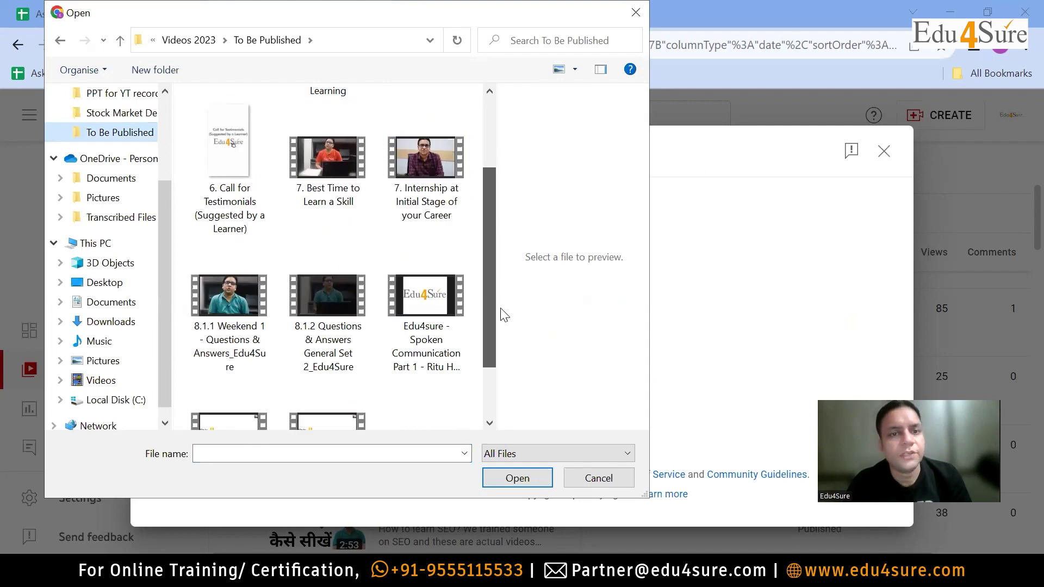
scroll(365, 248, "down", 1)
left_click(347, 244)
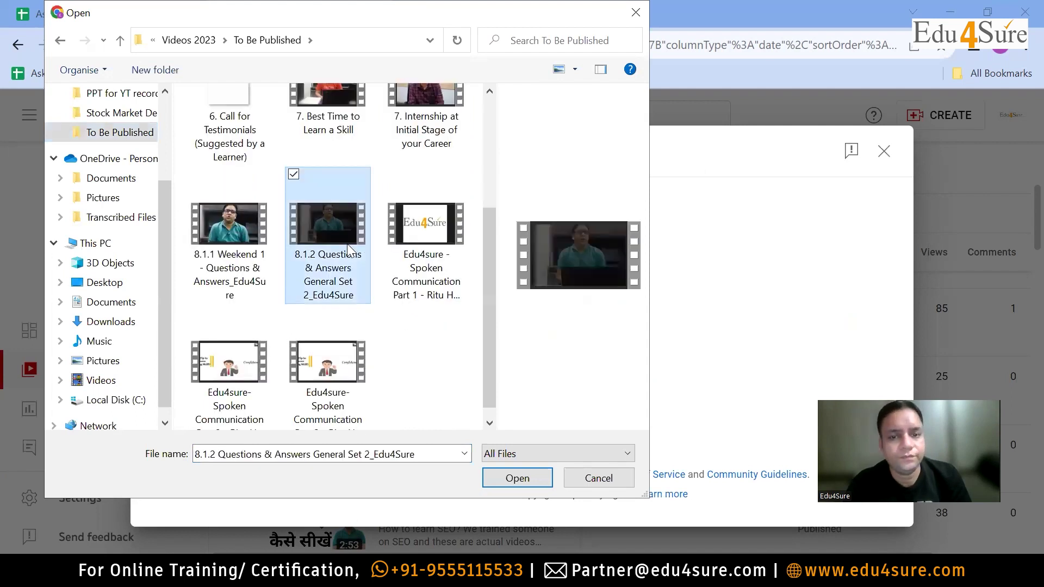
left_click(511, 479)
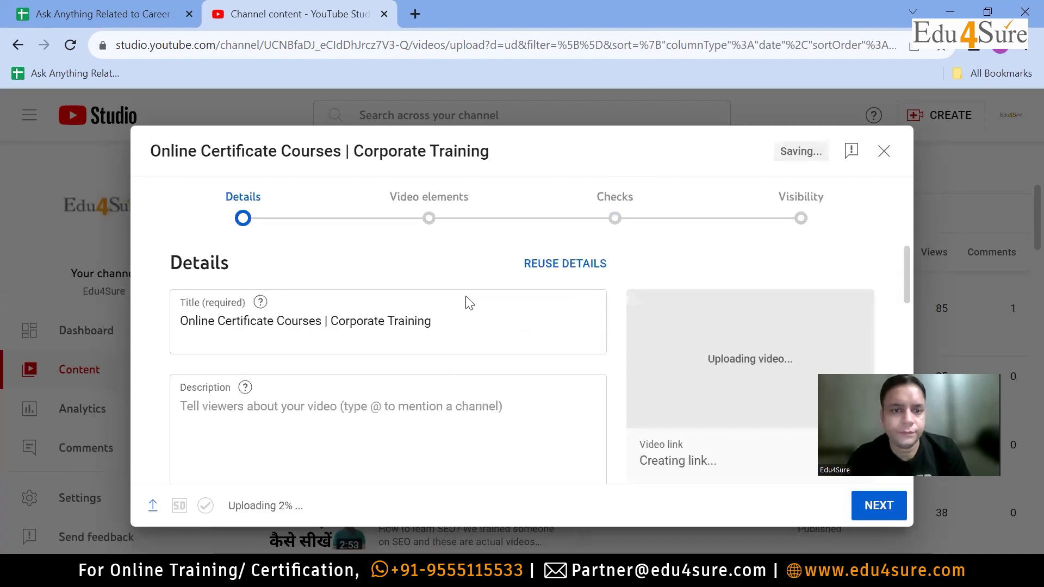
Step: Replace the upload's default title with "Weekend 1 Questions and Answers | Personalized Query Session | Edu4Sure", copied from cell B32 of the tracking spreadsheet
key("ctrl+a")
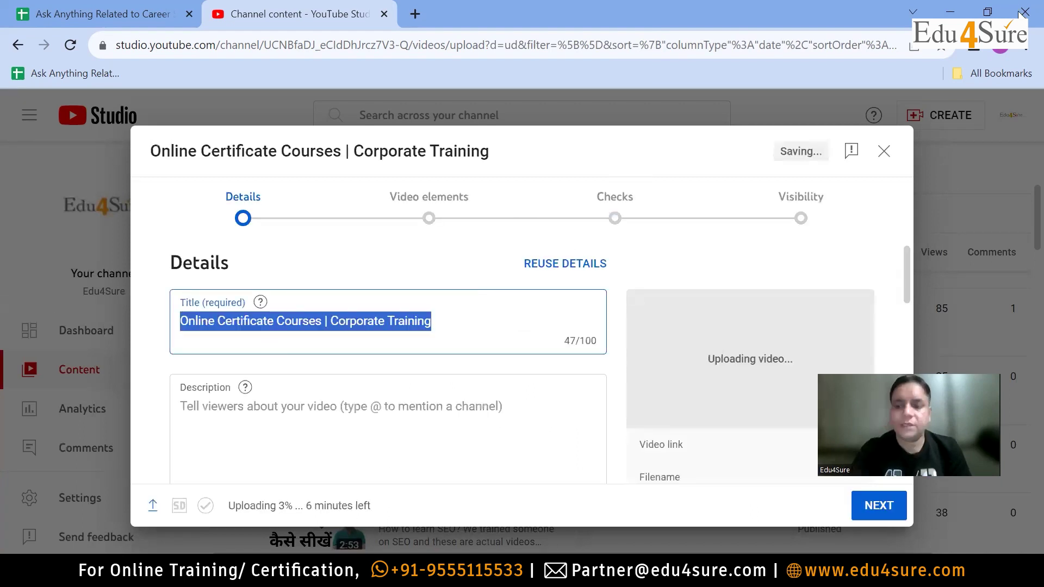
key("BackSpace")
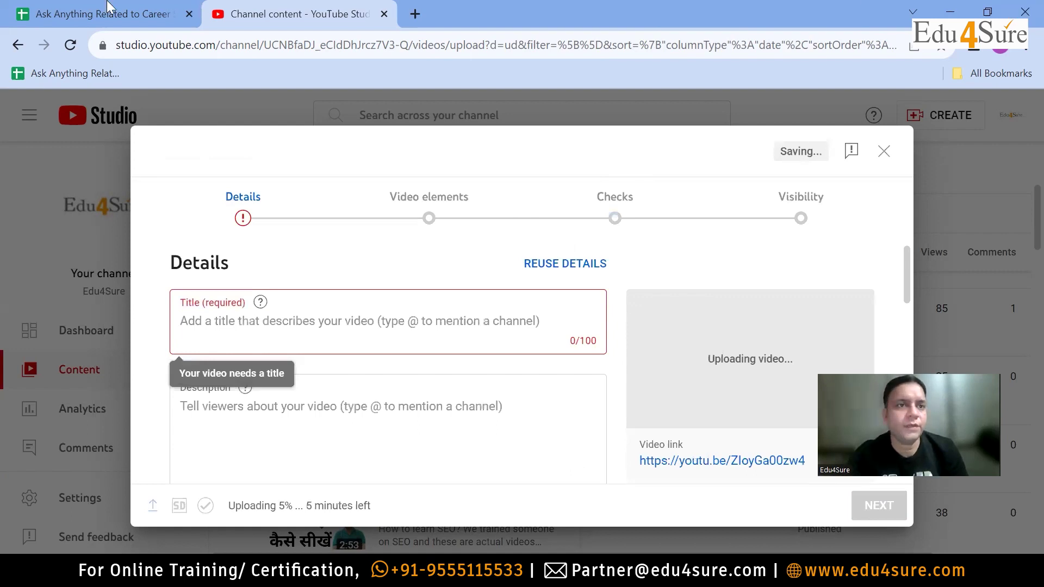
key("ctrl+Tab")
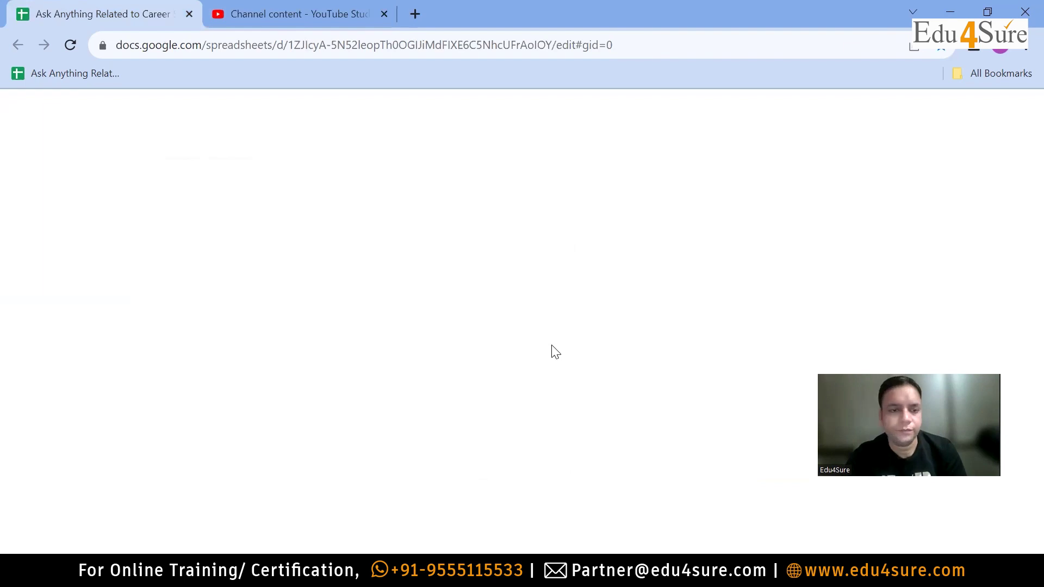
left_click(347, 399)
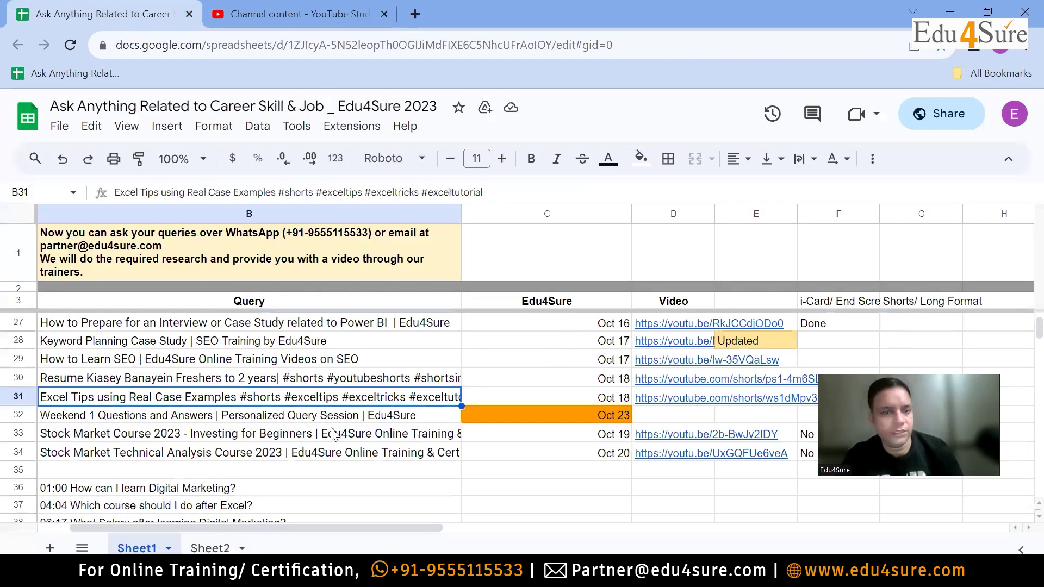
left_click(332, 423)
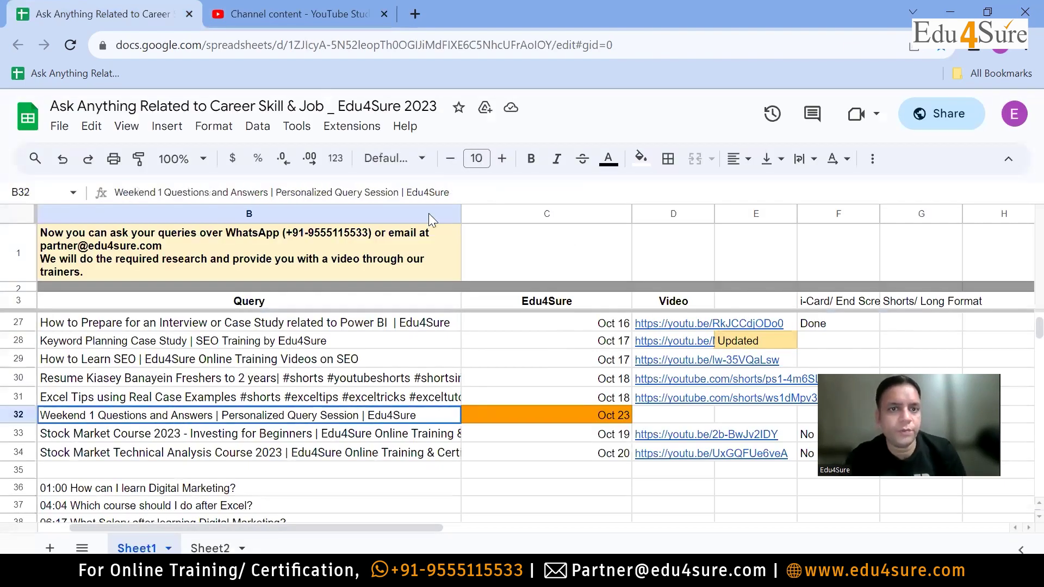
left_click(111, 202)
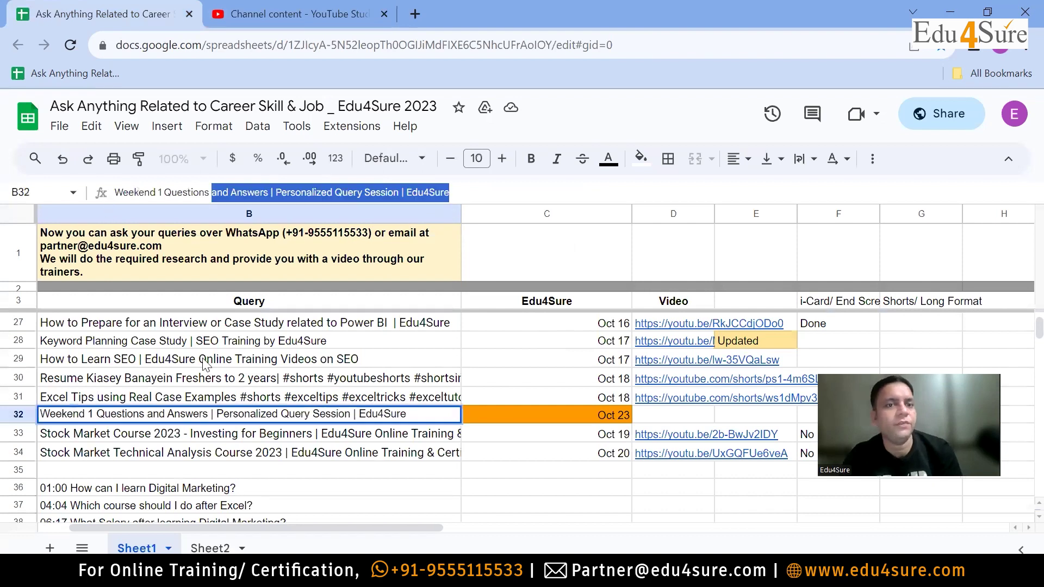
key("ctrl+a")
key("ctrl+c")
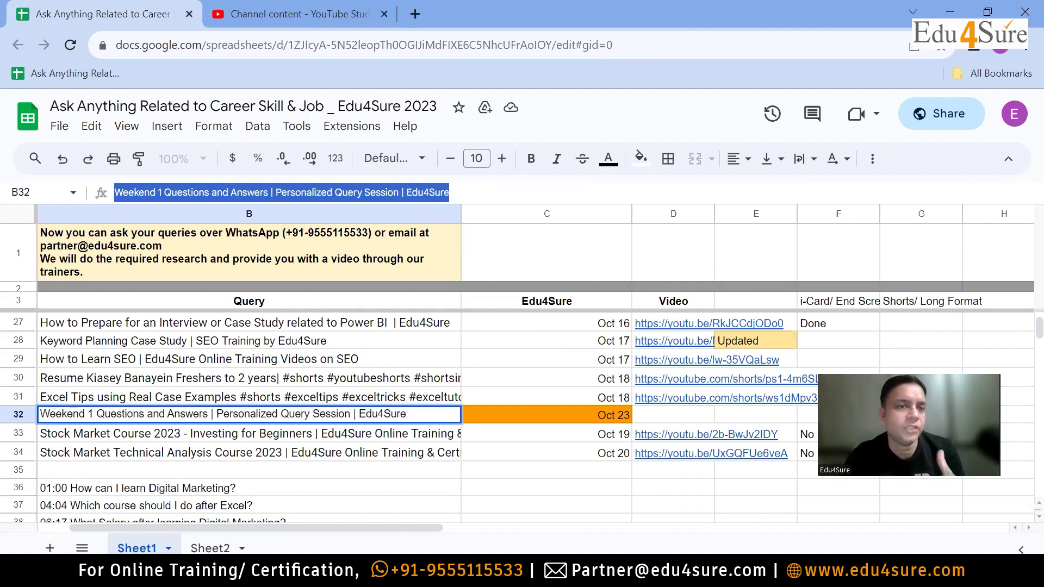
key("Print")
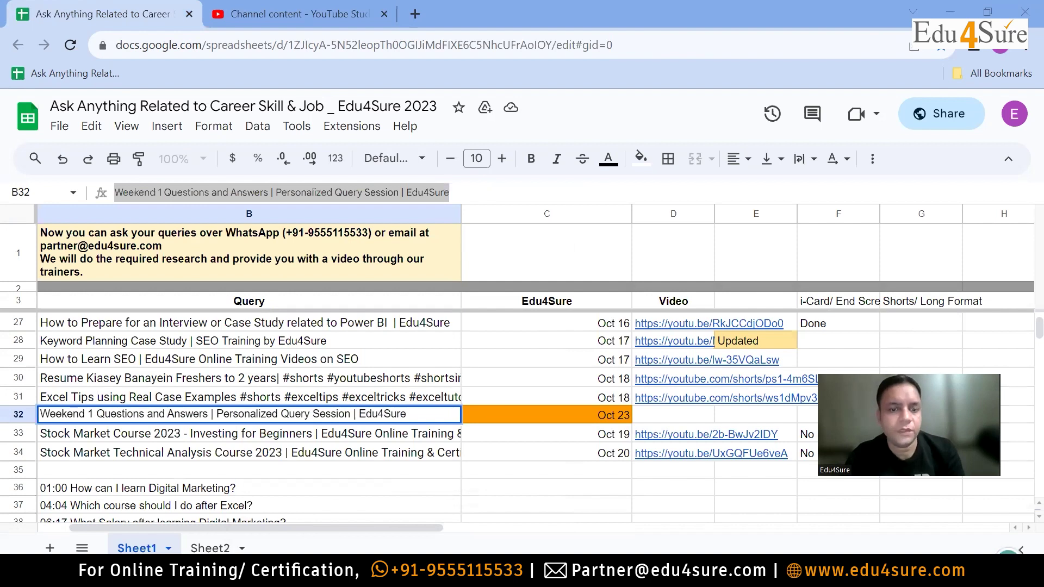
key("ctrl+Tab")
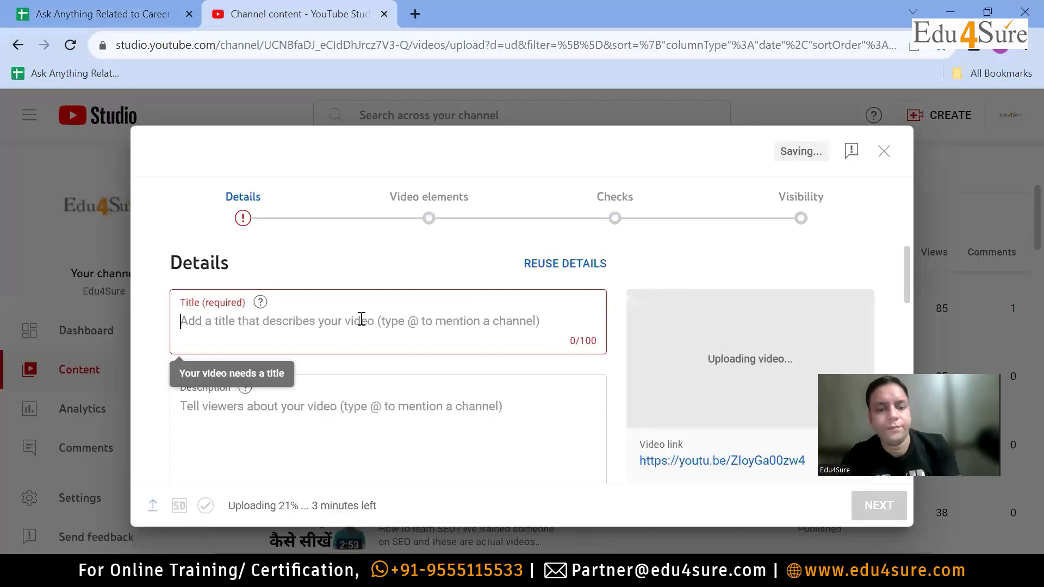
key("ctrl+v")
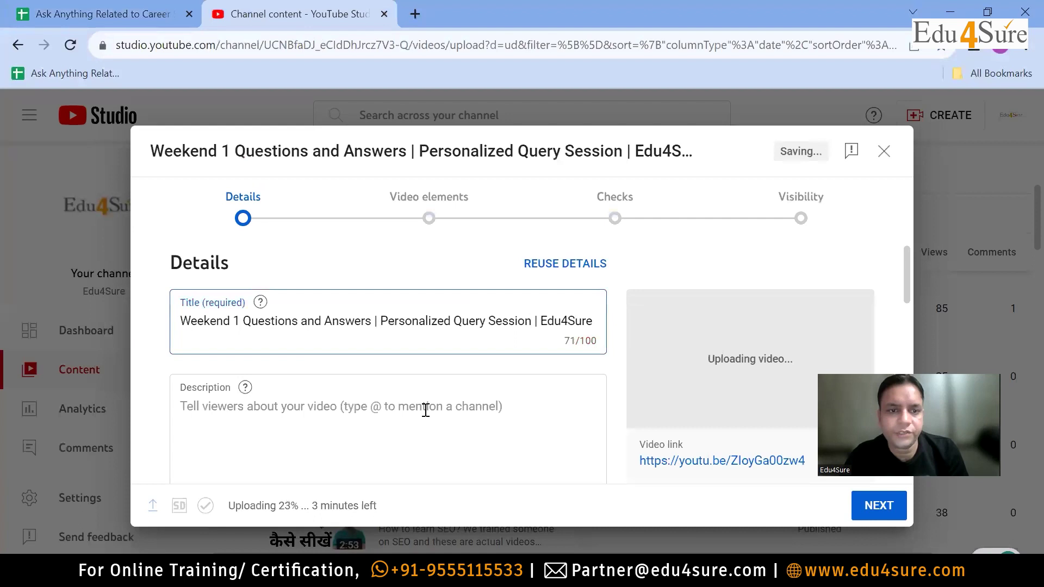
Step: Write the description "In this video, we will discuss the questions asked by the people." followed by a blank line
left_click(403, 394)
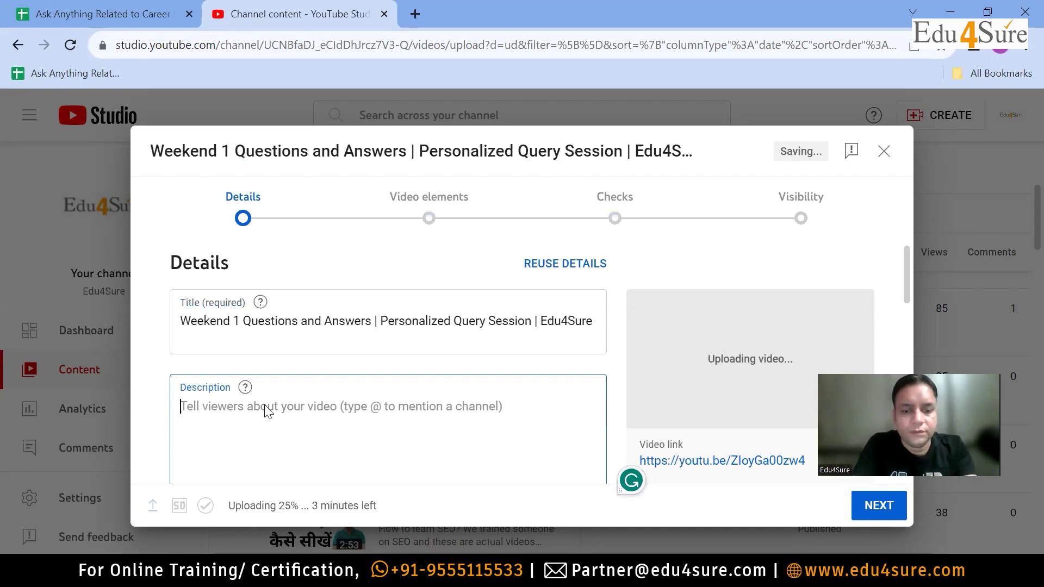
type("I")
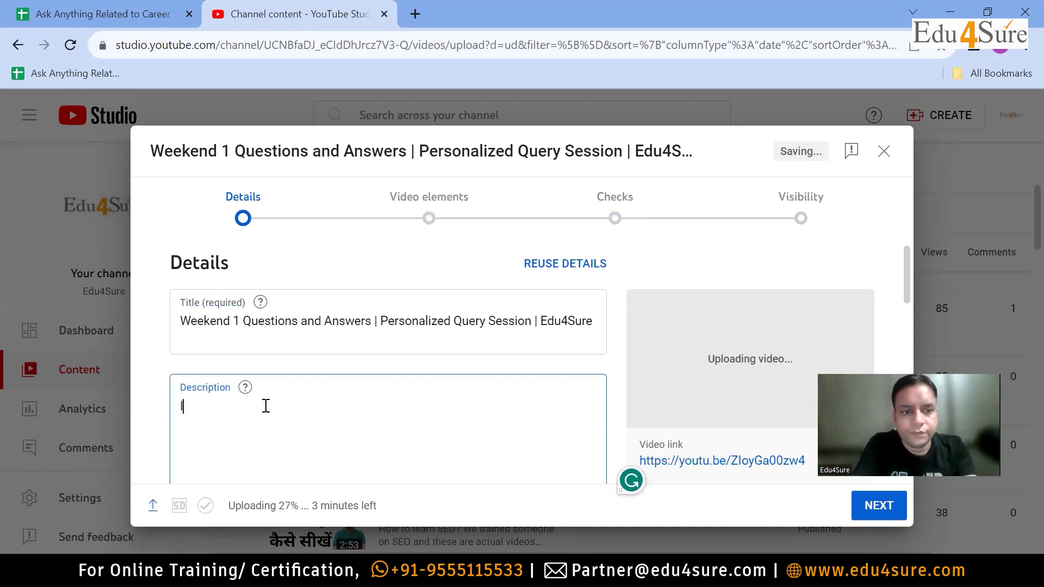
type("n t")
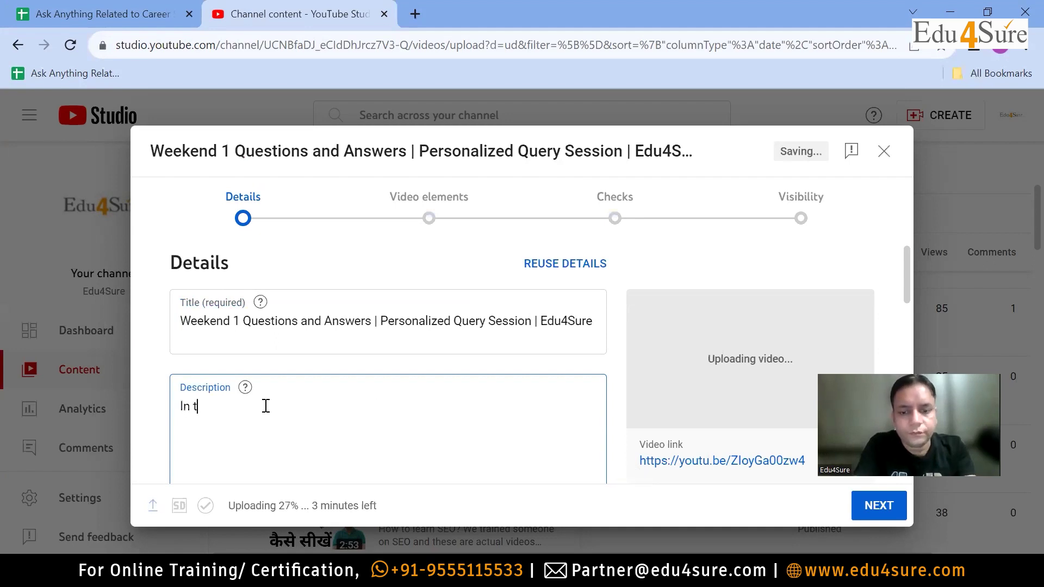
type("his vd")
key("BackSpace")
type("ideo. we")
key("BackSpace")
key("BackSpace")
key("BackSpace")
key("BackSpace")
type(", we will discuss the questio")
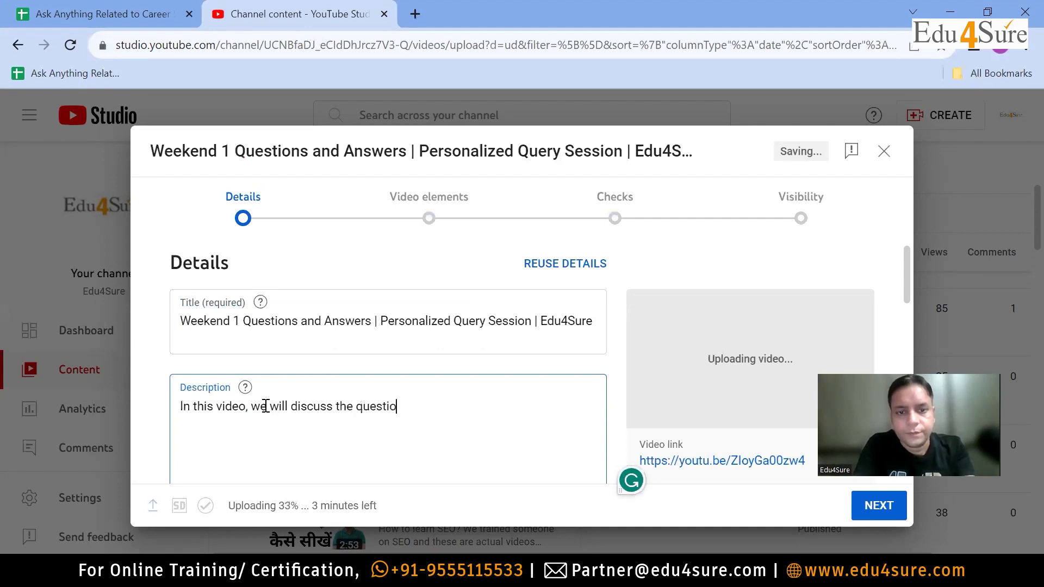
type("ns and ")
type("a")
type("nswe")
type("rs as")
type("ked ")
type("in")
key("BackSpace")
key("BackSpace")
key("BackSpace")
type(".")
key("BackSpace")
key("BackSpace")
key("BackSpace")
key("BackSpace")
key("BackSpace")
key("BackSpace")
key("BackSpace")
key("BackSpace")
key("BackSpace")
key("BackSpace")
key("BackSpace")
key("BackSpace")
key("BackSpace")
key("BackSpace")
key("BackSpace")
key("BackSpace")
key("BackSpace")
type("sked ")
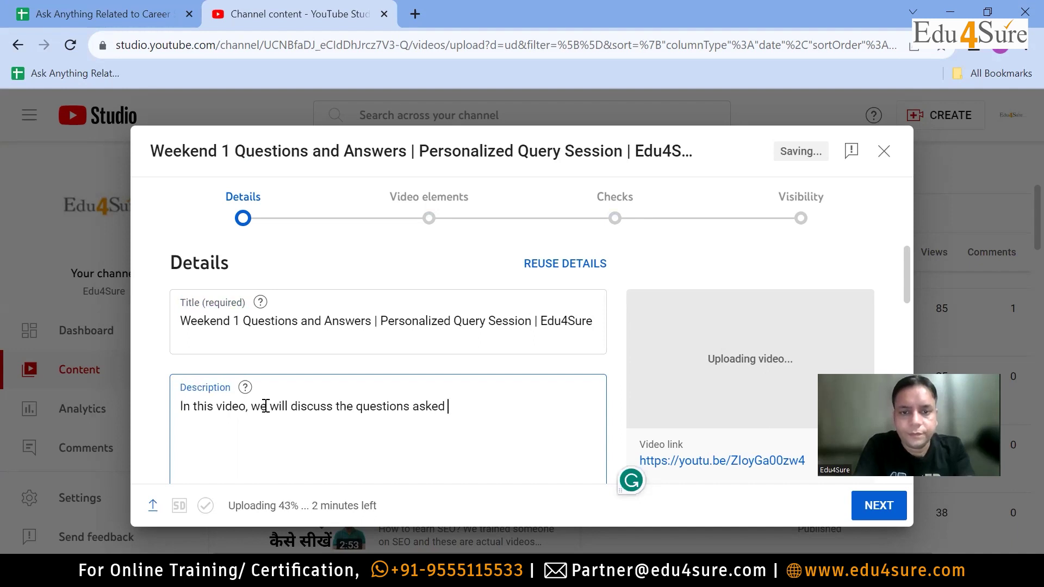
type("by the people.")
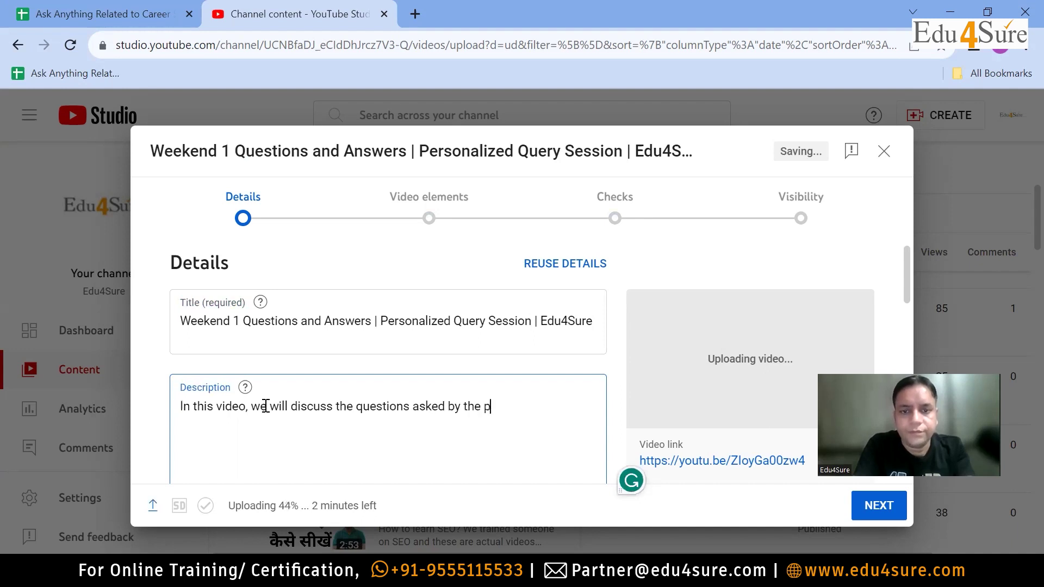
key("Return")
key("Return")
type("i")
key("BackSpace")
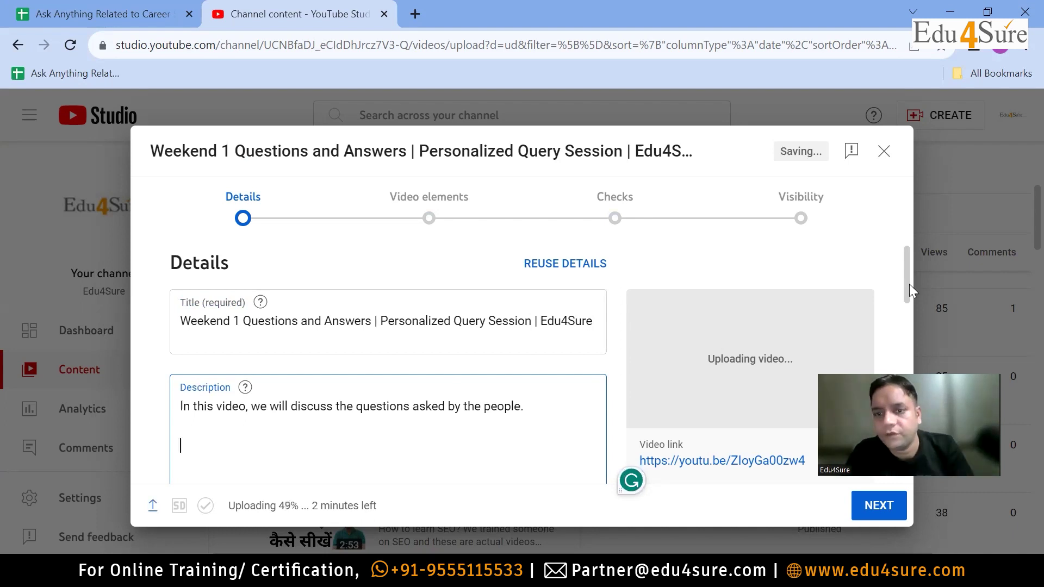
Step: Copy the uploading video's link and paste it into cell D32 of the tracking spreadsheet, in the Video column
scroll(910, 284, "down", 1)
scroll(911, 317, "down", 2)
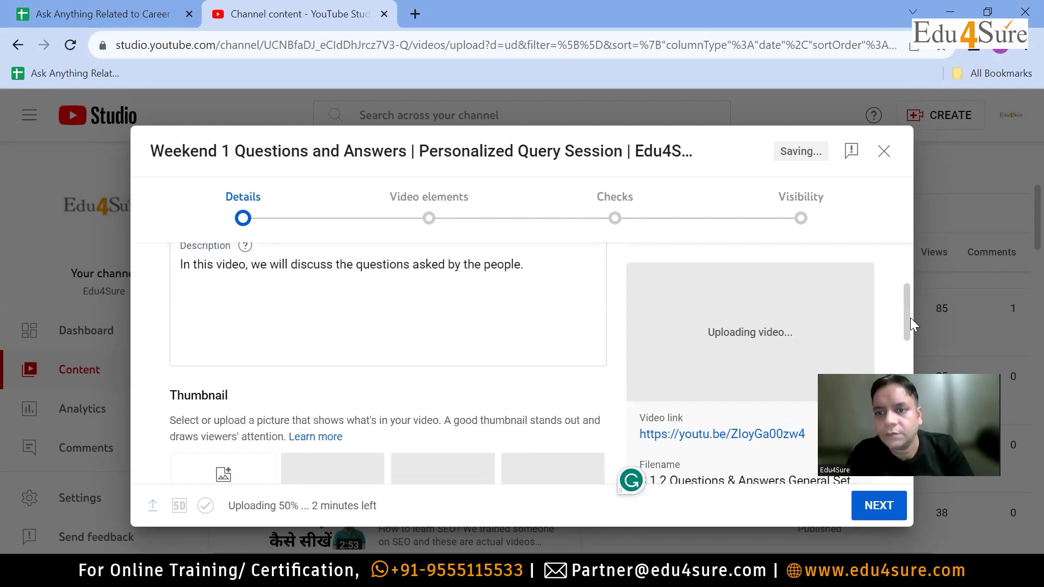
left_click(865, 431)
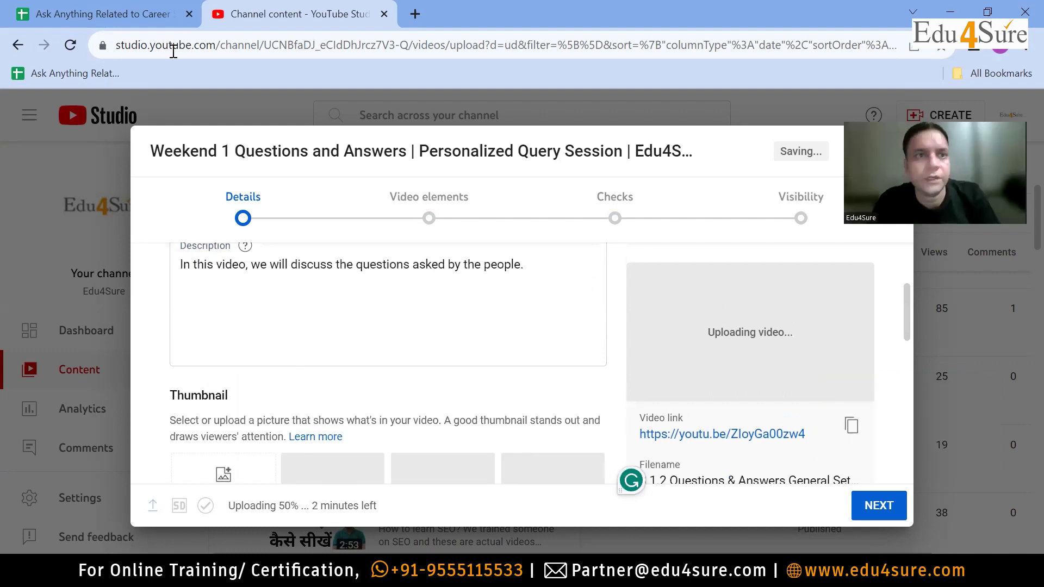
key("ctrl+Tab")
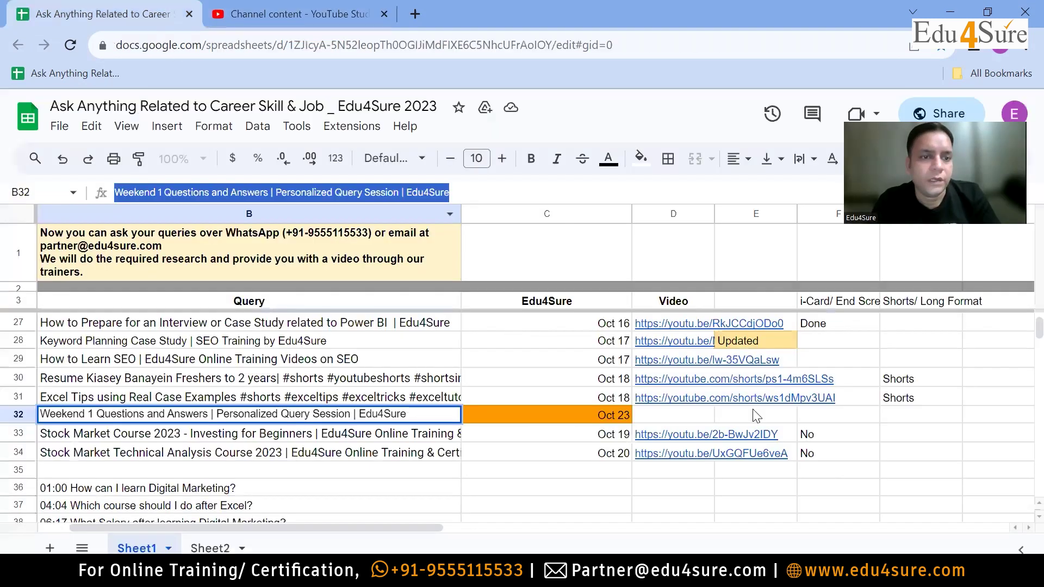
left_click(682, 420)
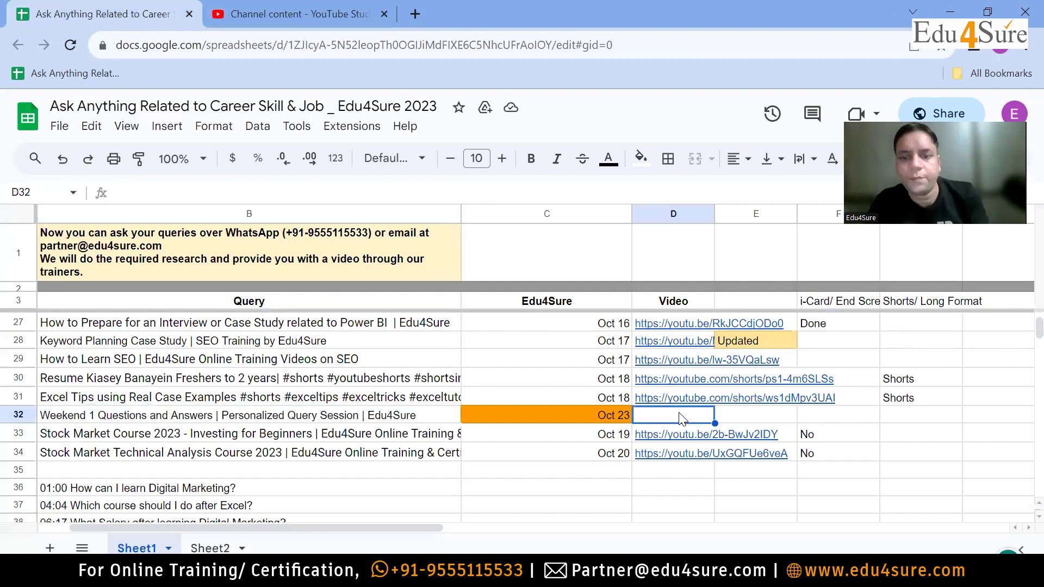
key("ctrl+v")
left_click(912, 420)
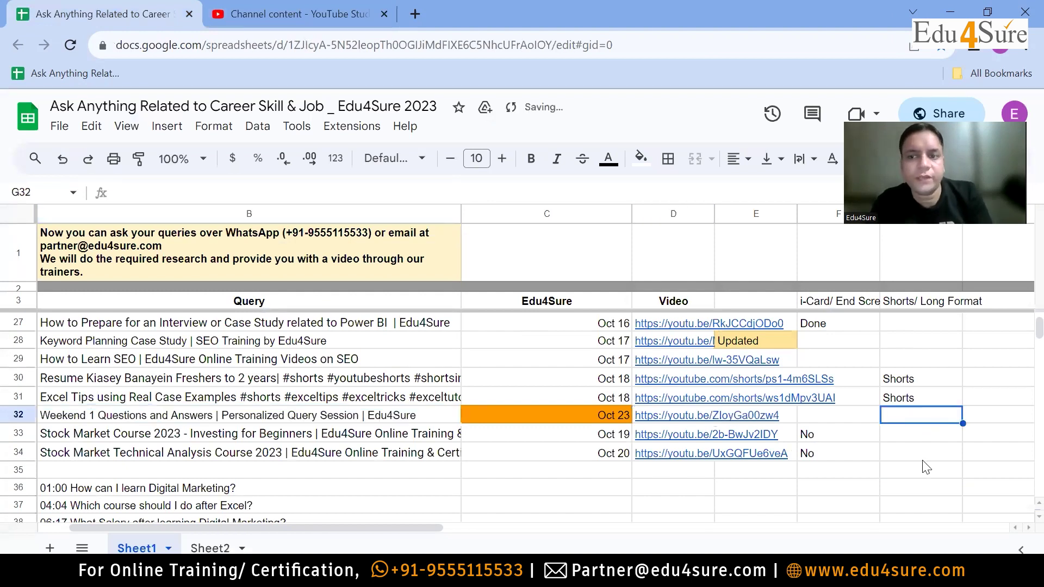
left_click(827, 420)
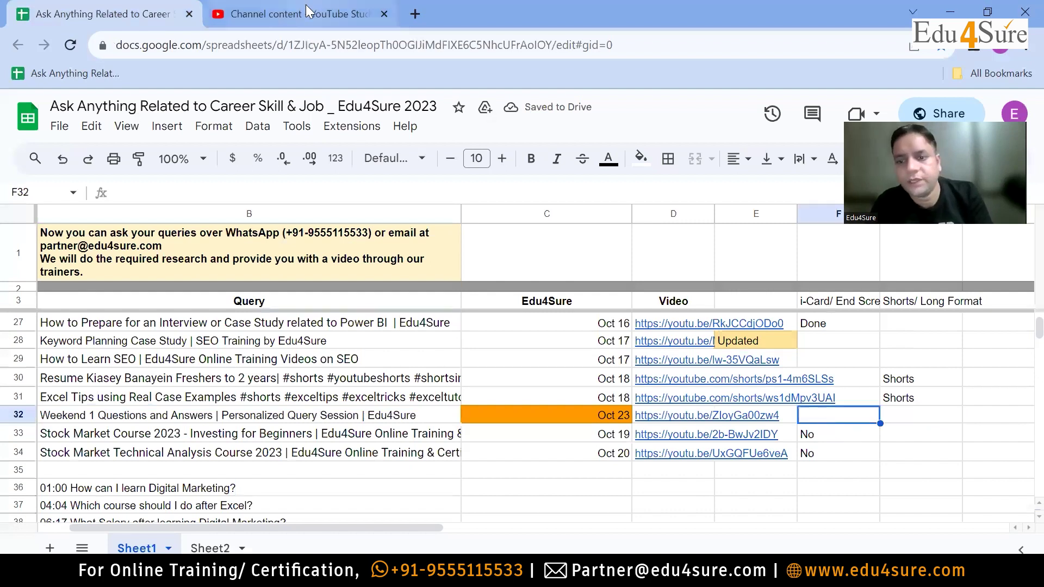
Step: Return to the upload's details and add the suggested hashtag #questionsandanswers a few blank lines below the description text
key("ctrl+Tab")
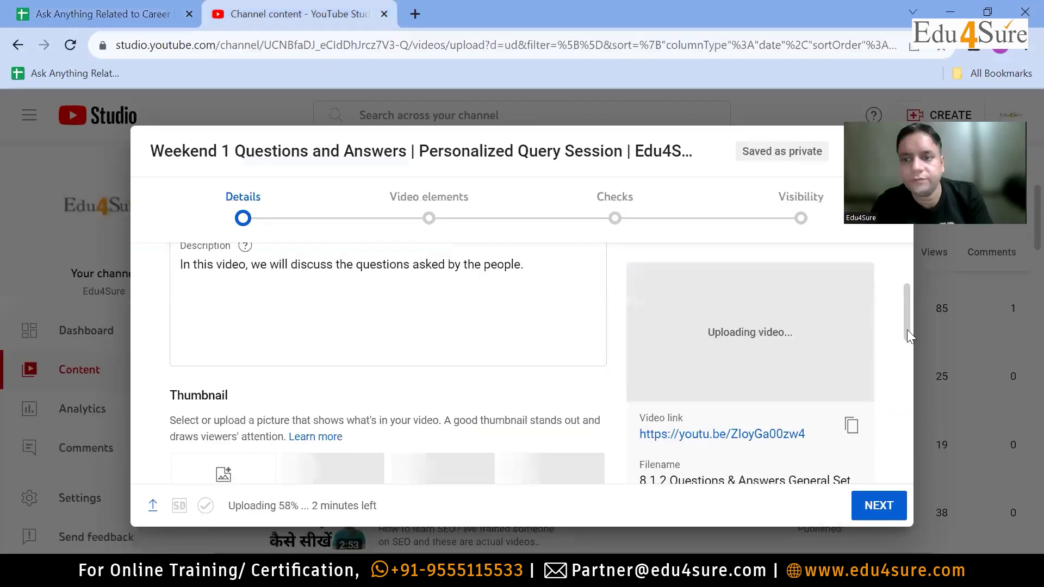
scroll(906, 331, "down", 1)
scroll(910, 316, "up", 1)
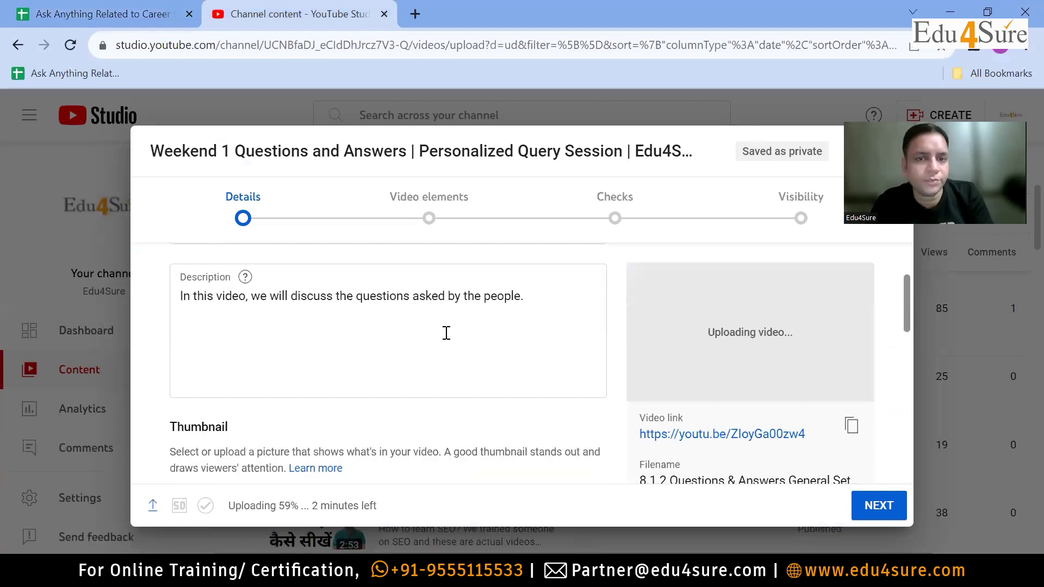
left_click(546, 297)
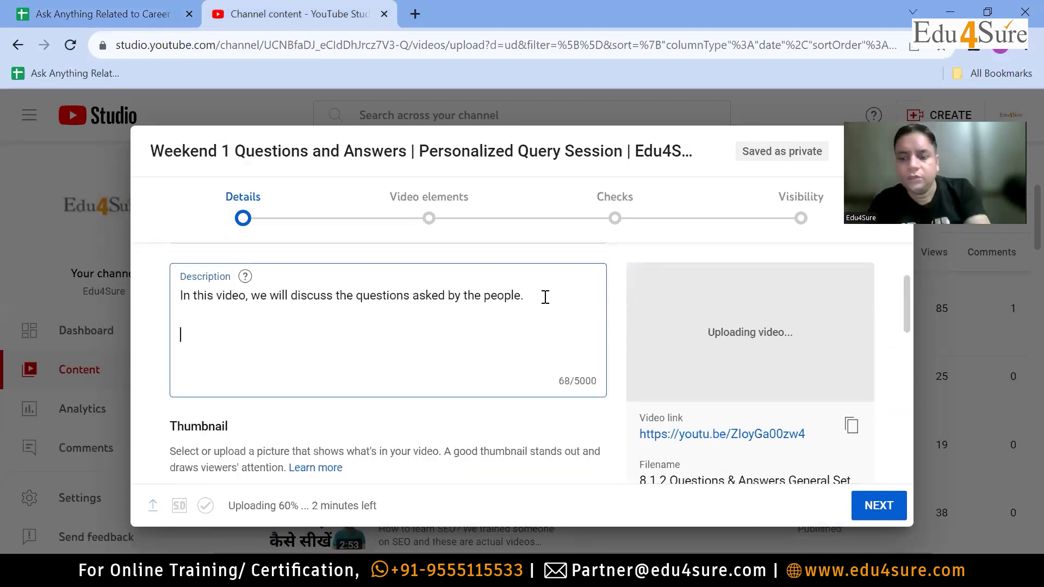
key("Return")
key("Return")
key("Return")
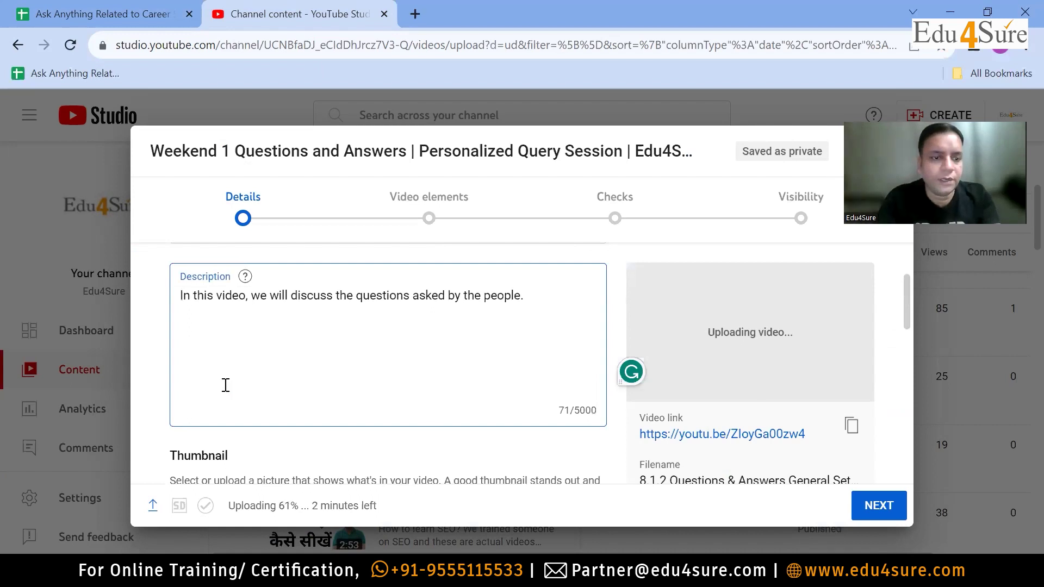
scroll(227, 391, "down", 2)
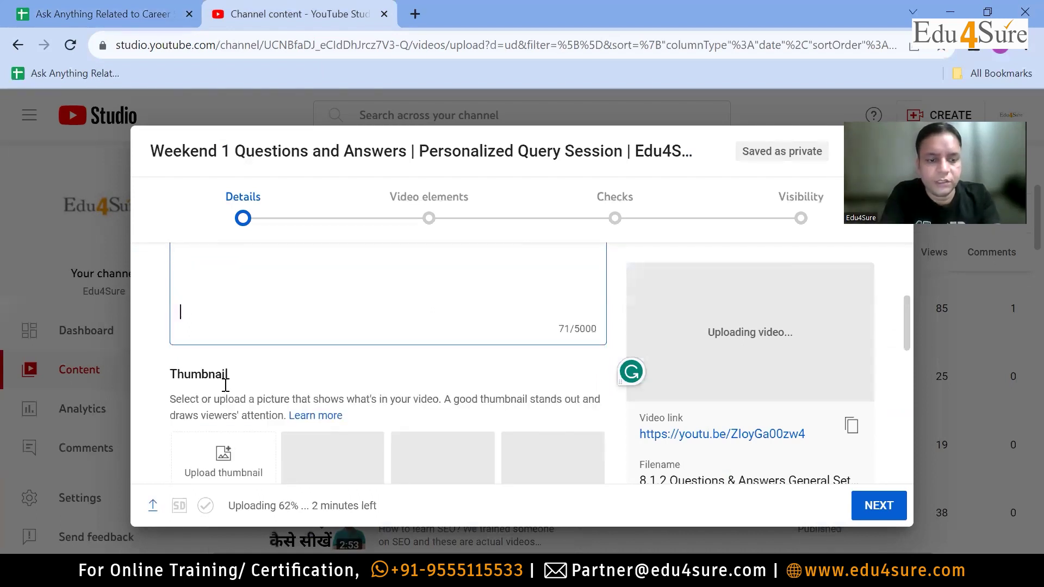
type("#quest")
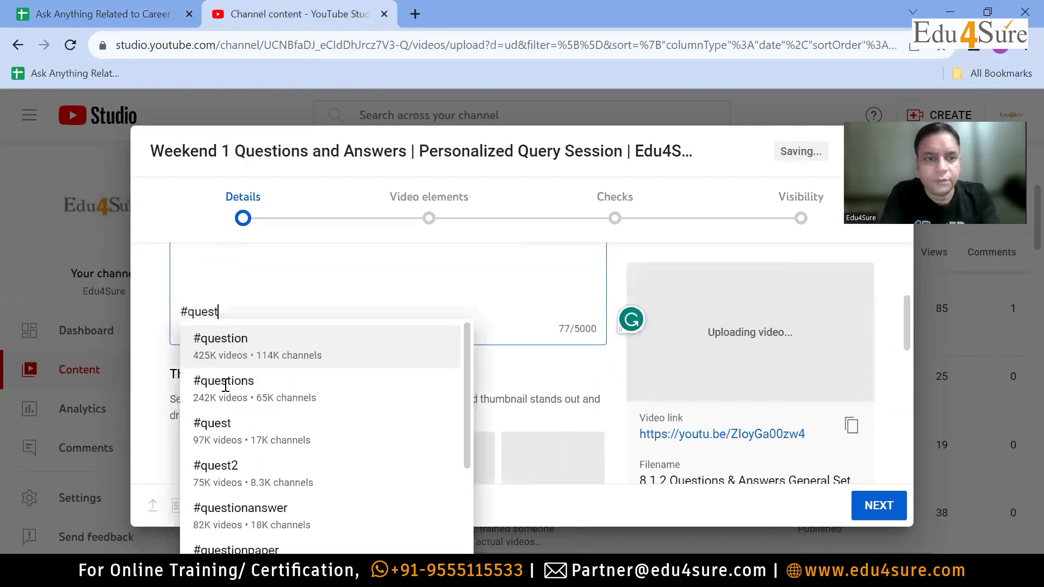
type("ions")
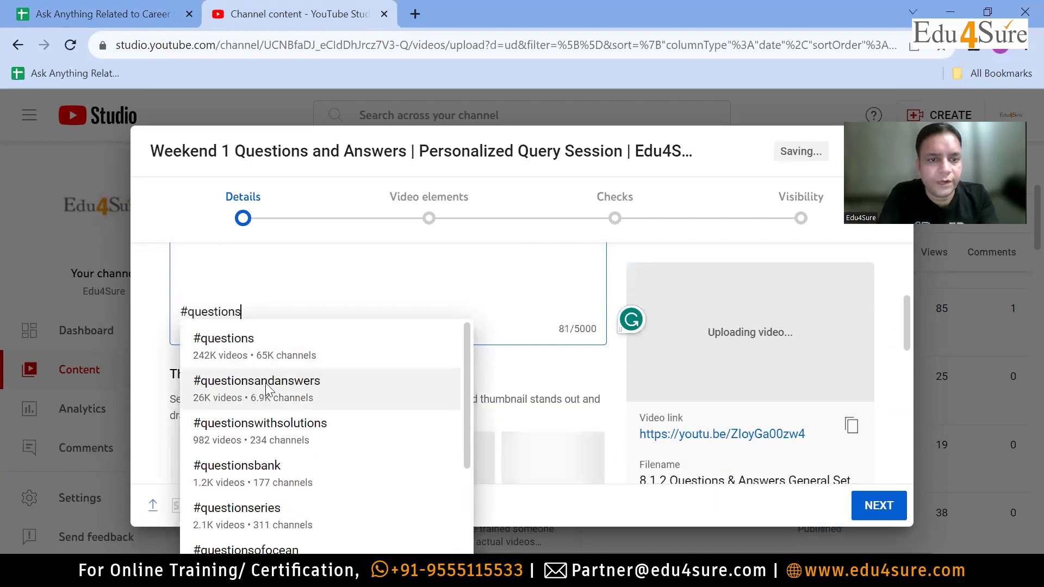
left_click(265, 384)
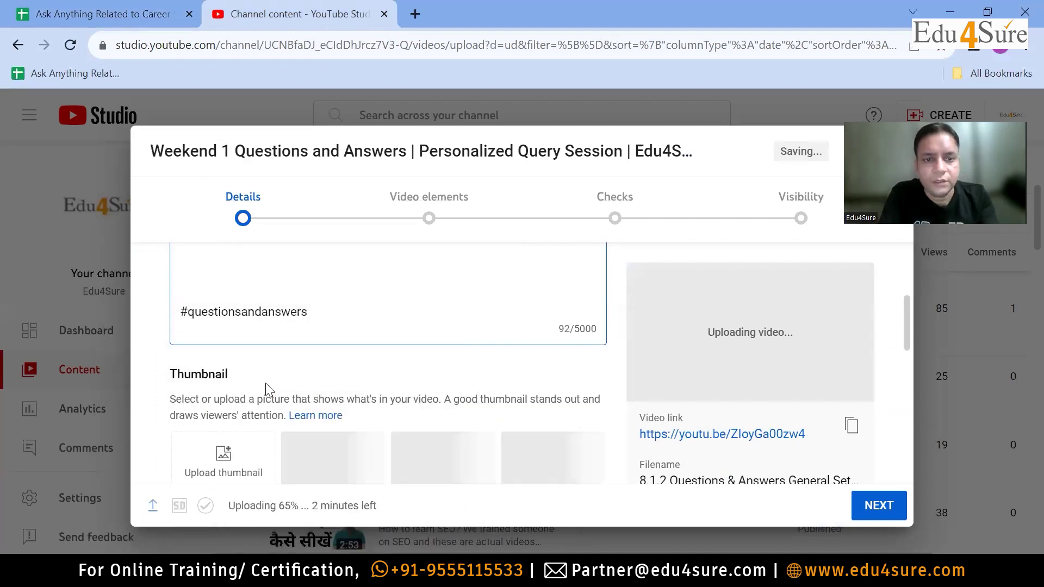
type("#weekendquery")
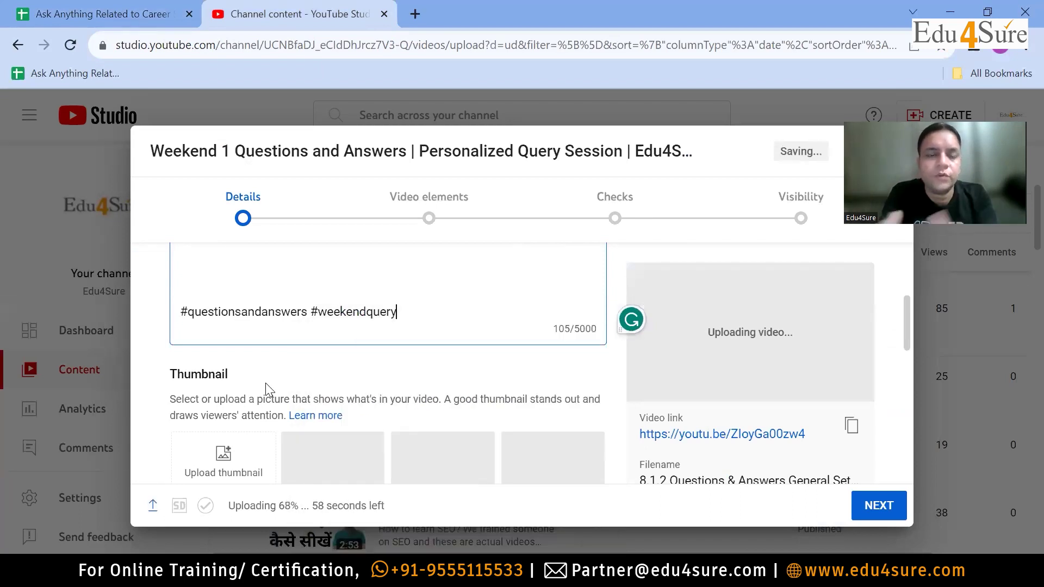
key("BackSpace")
key("BackSpace")
key("BackSpace")
key("BackSpace")
key("BackSpace")
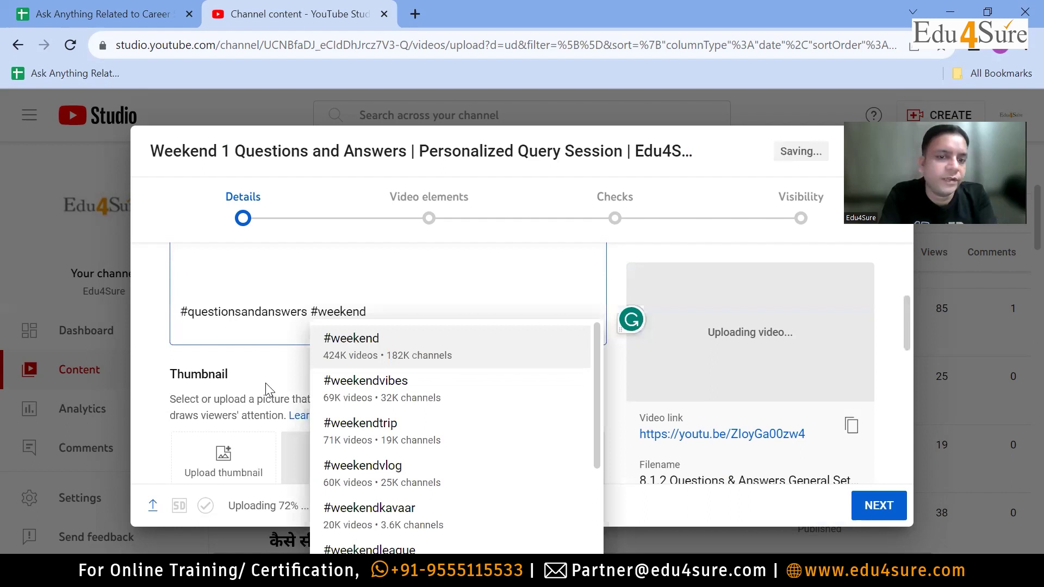
key("BackSpace")
key("BackSpace")
key("BackSpace")
key("BackSpace")
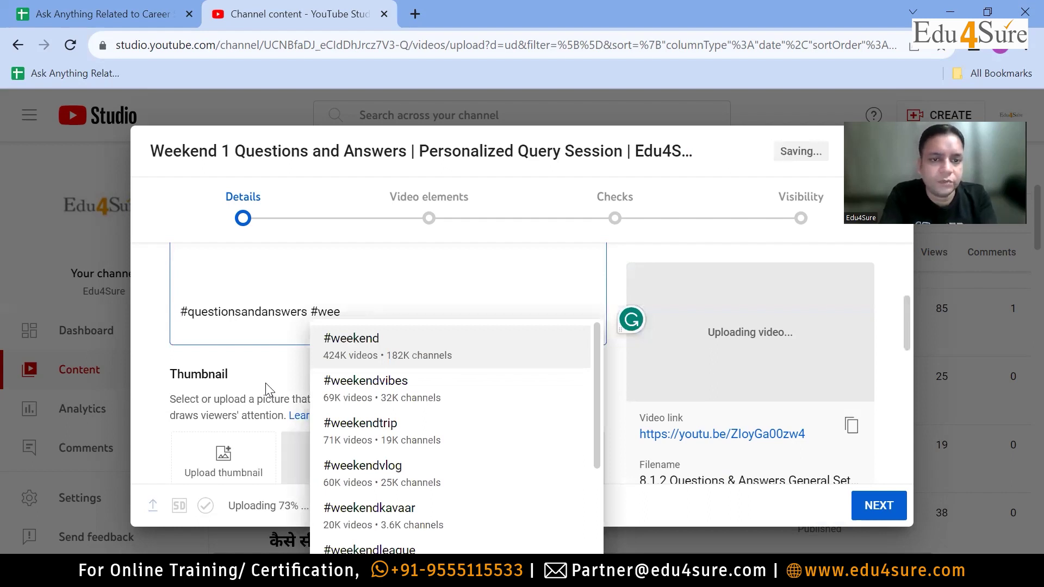
key("BackSpace")
key("BackSpace")
key("BackSpace")
Step: Add the hashtags #questions and #edu4sure after #questionsandanswers in the description
type("questionms")
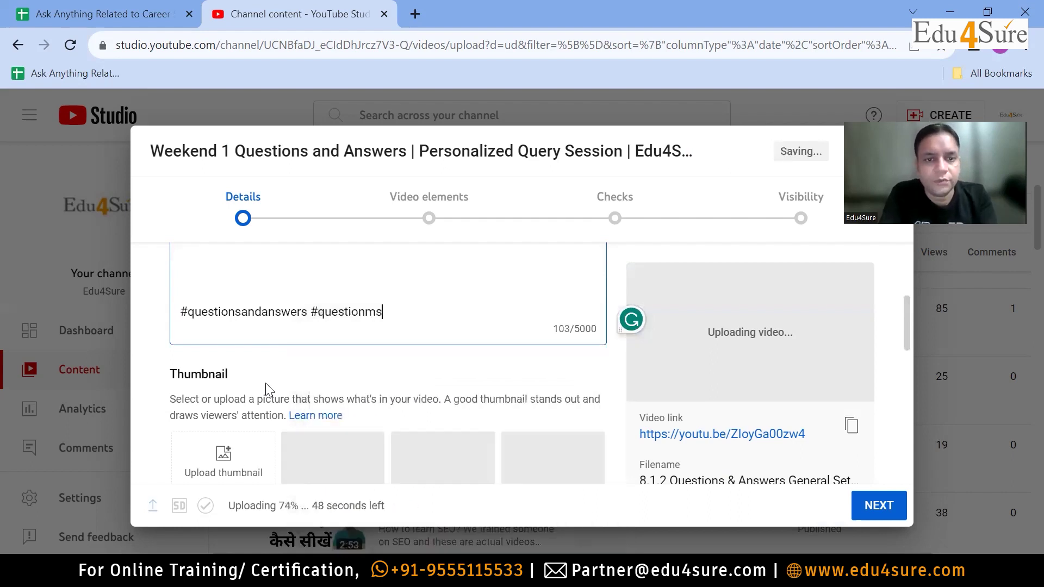
key("BackSpace")
key("BackSpace")
type("s")
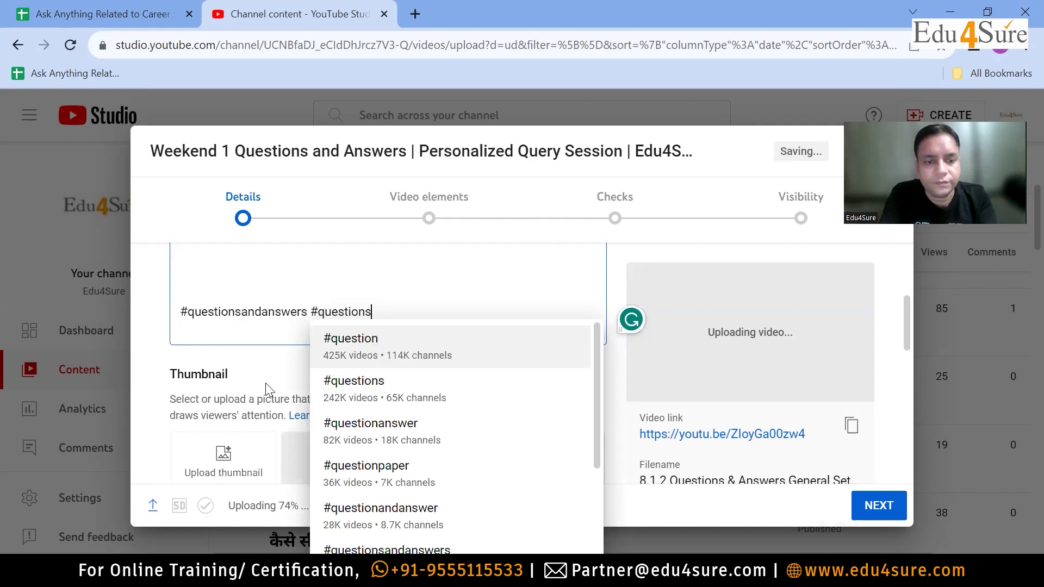
key("Escape")
type("#")
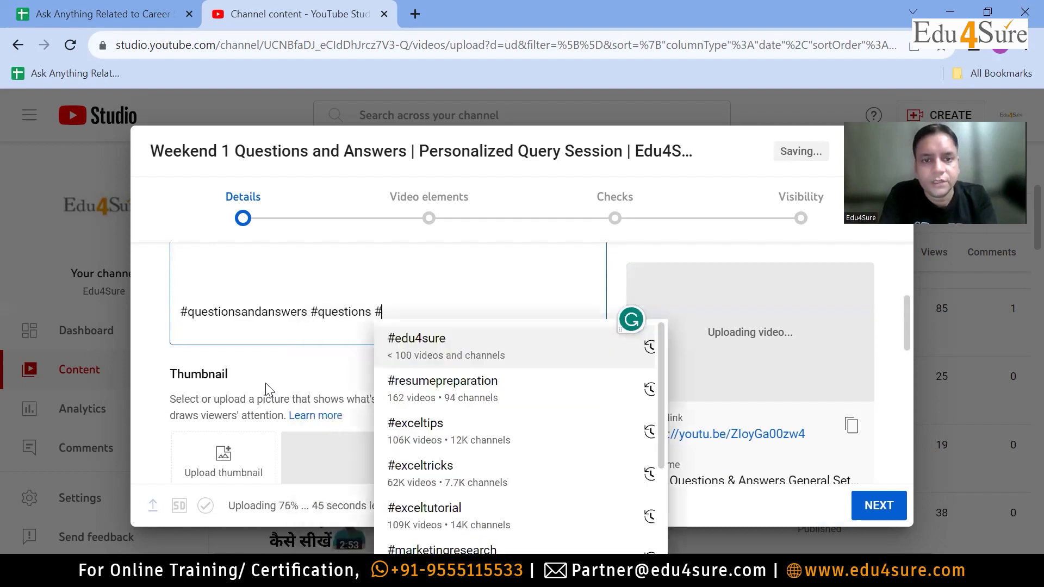
type("edu4sure")
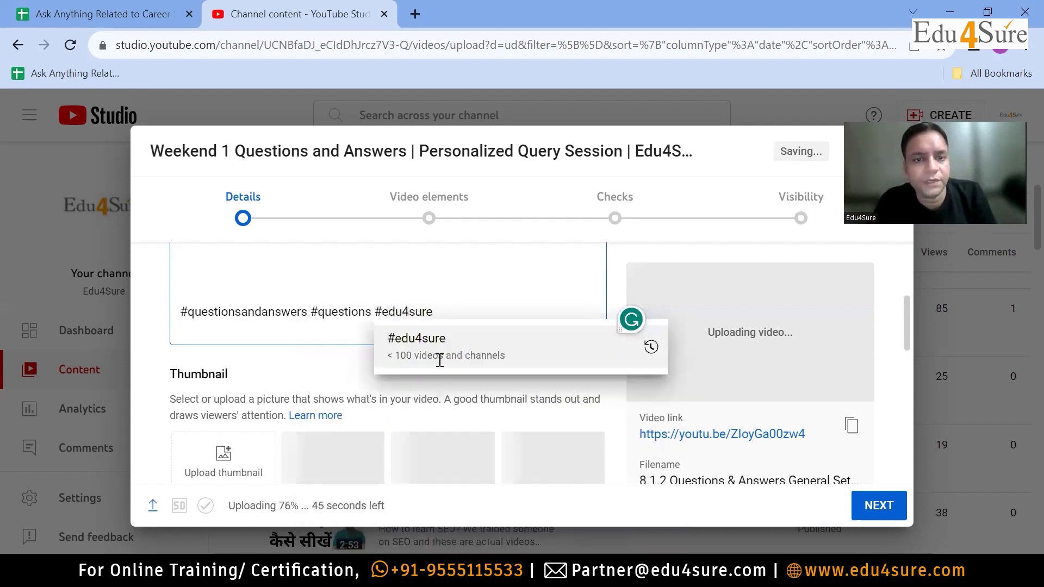
key("Escape")
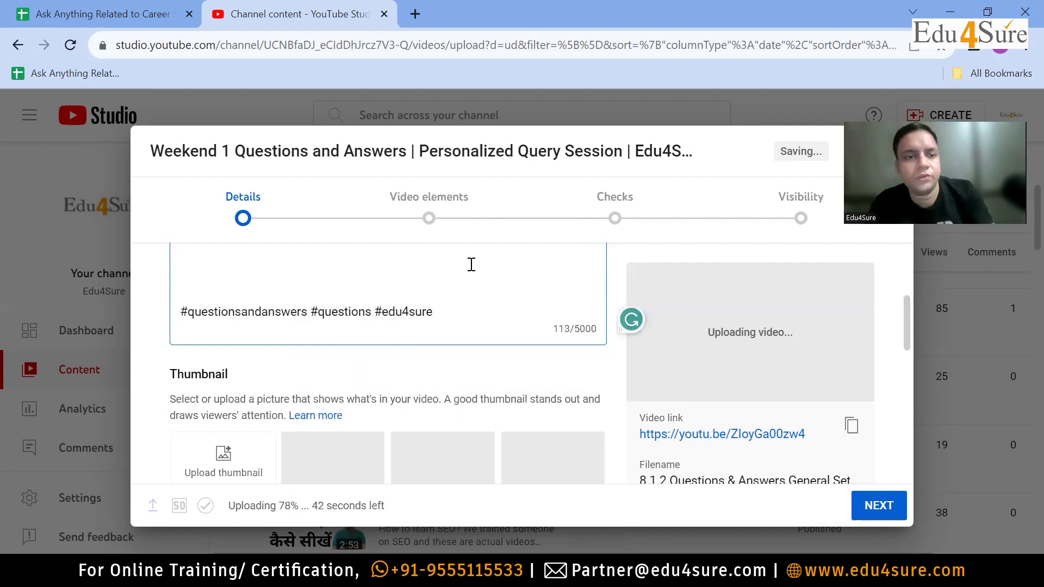
Step: Add the line "This is the form where you can also put your query." between the opening sentence and the hashtags, followed by a line break
scroll(471, 264, "up", 2)
left_click(195, 363)
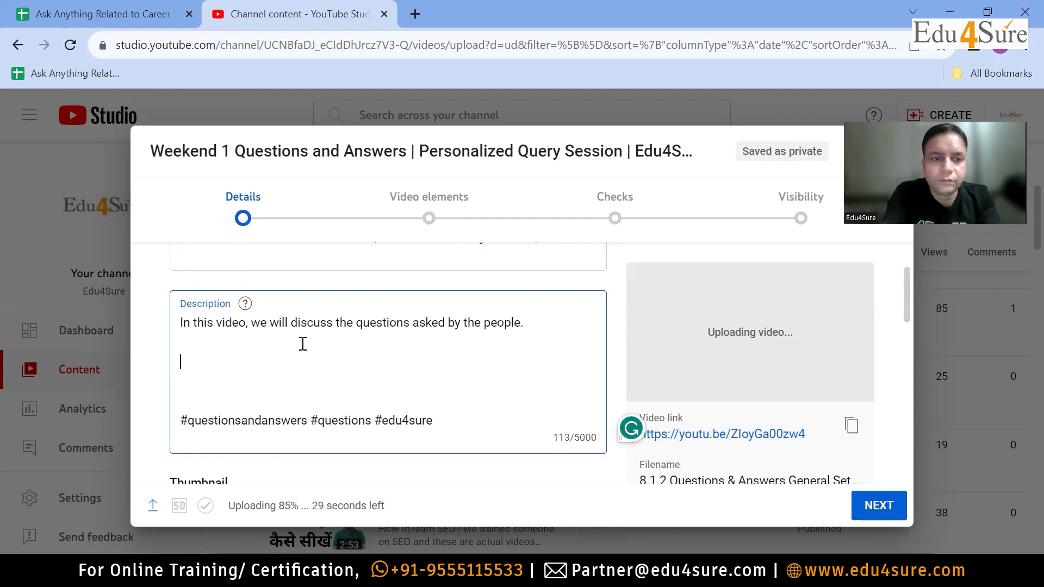
type("This is the ")
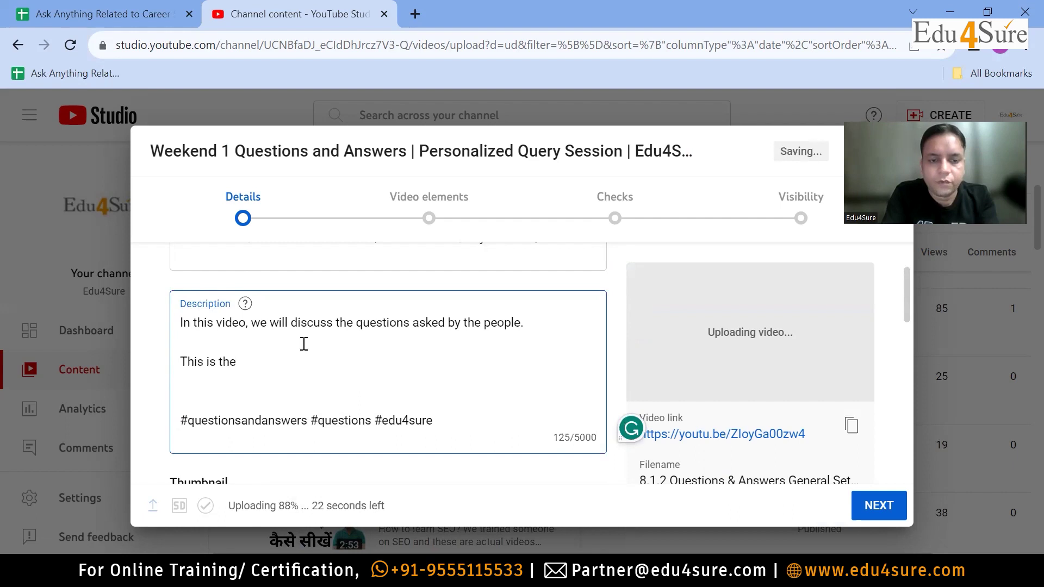
type("form where y")
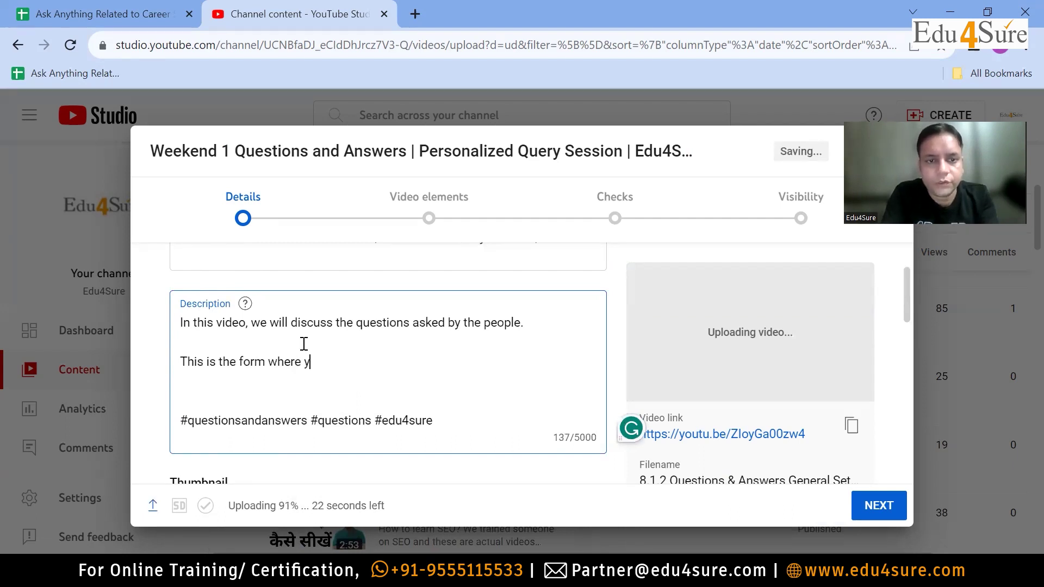
type("ou can aslo yo")
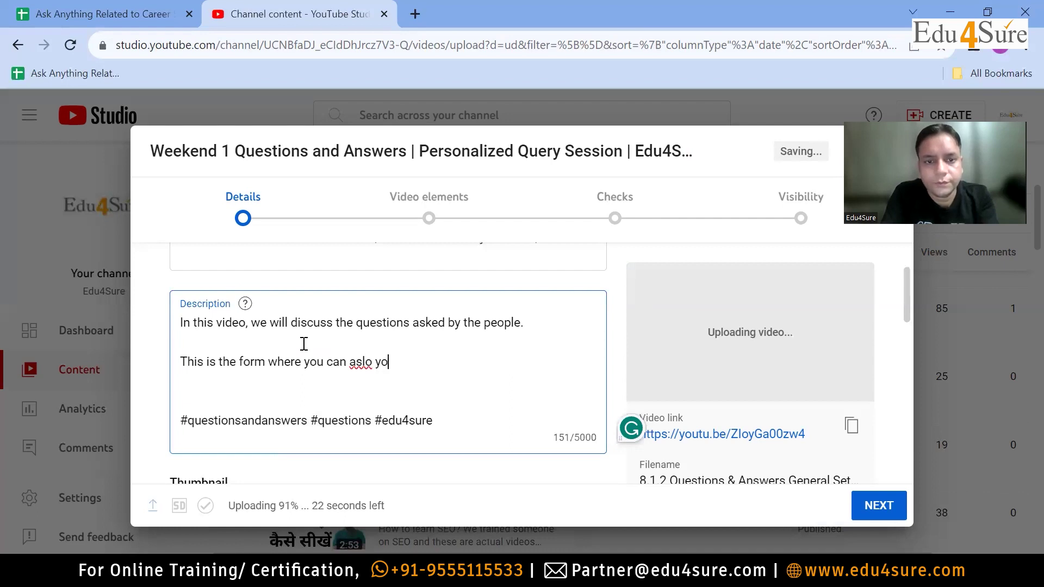
key("BackSpace")
key("BackSpace")
key("BackSpace")
key("BackSpace")
key("BackSpace")
key("BackSpace")
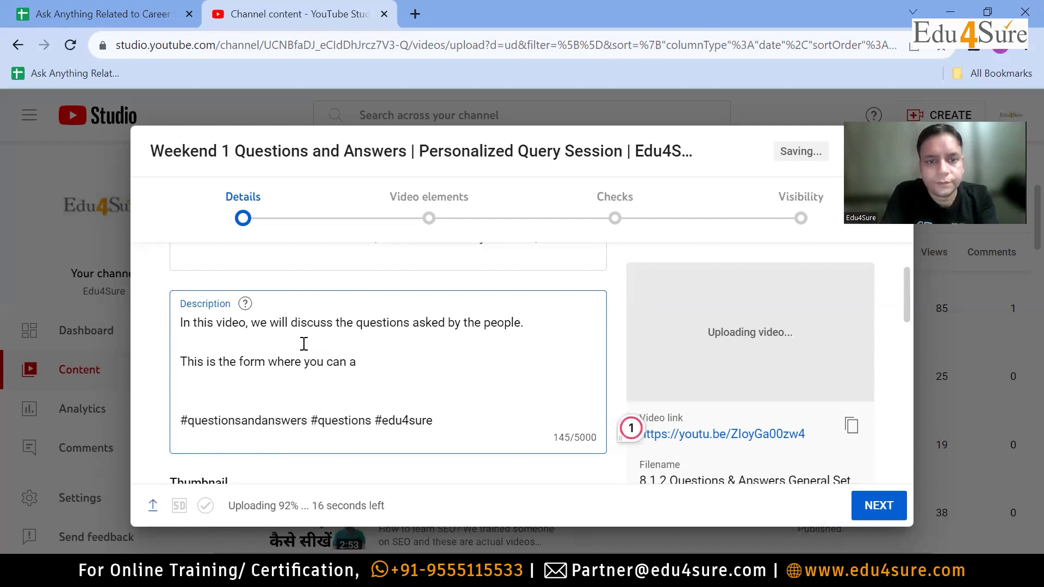
type("lspo")
key("BackSpace")
key("BackSpace")
key("BackSpace")
type("o put your query.")
key("Return")
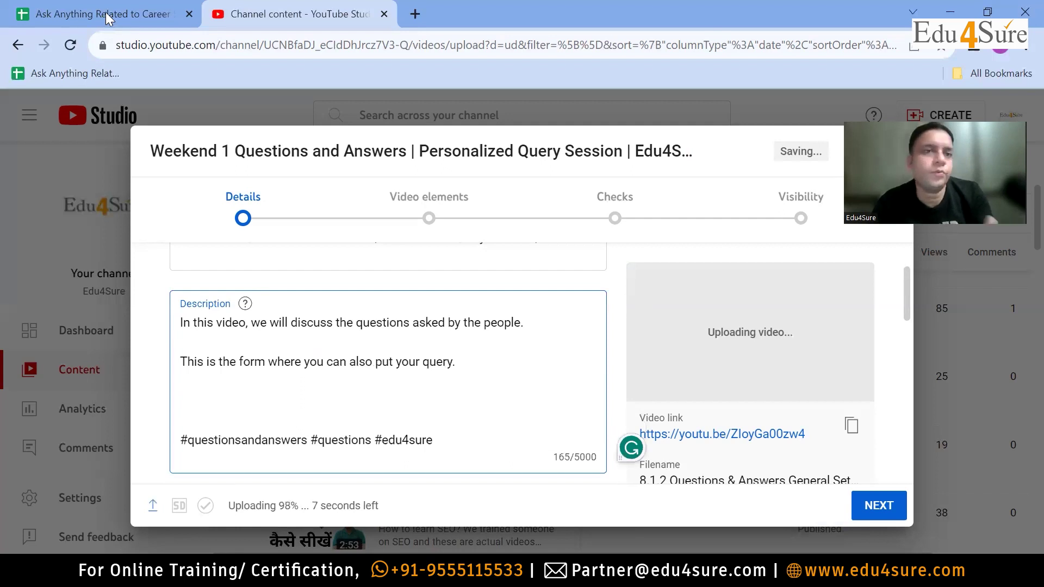
Step: Open the Stock Market Technical Analysis video linked in cell D34 of the tracking spreadsheet and expand its description down to the contact form lines
left_click(418, 14)
left_click(578, 14)
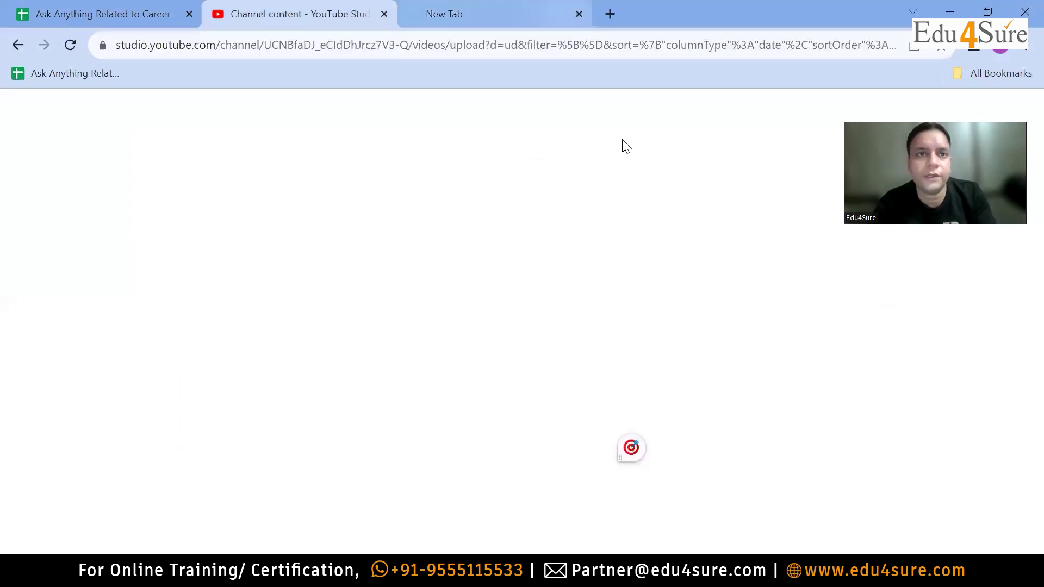
left_click(158, 9)
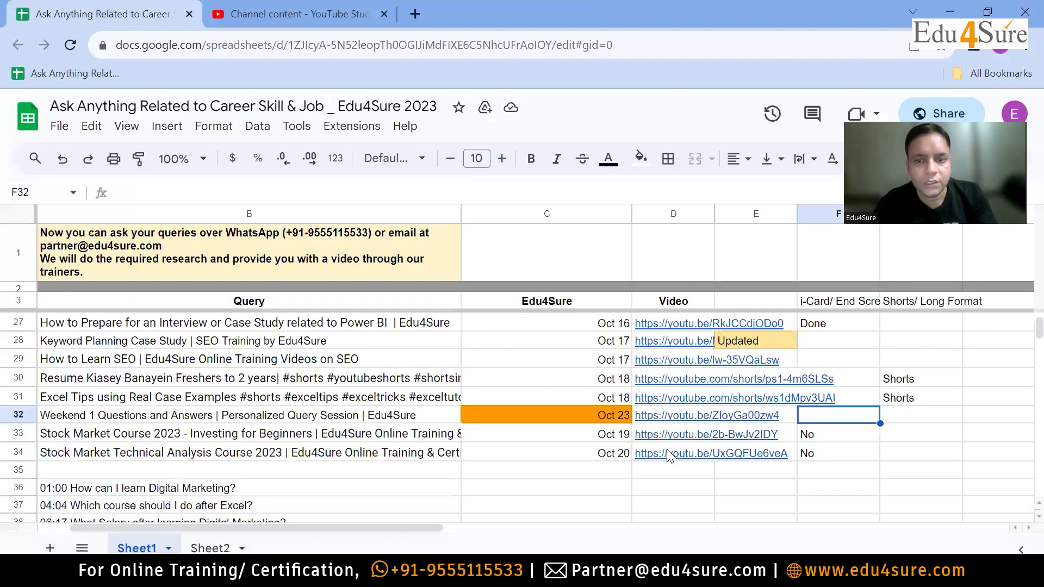
left_click(687, 454)
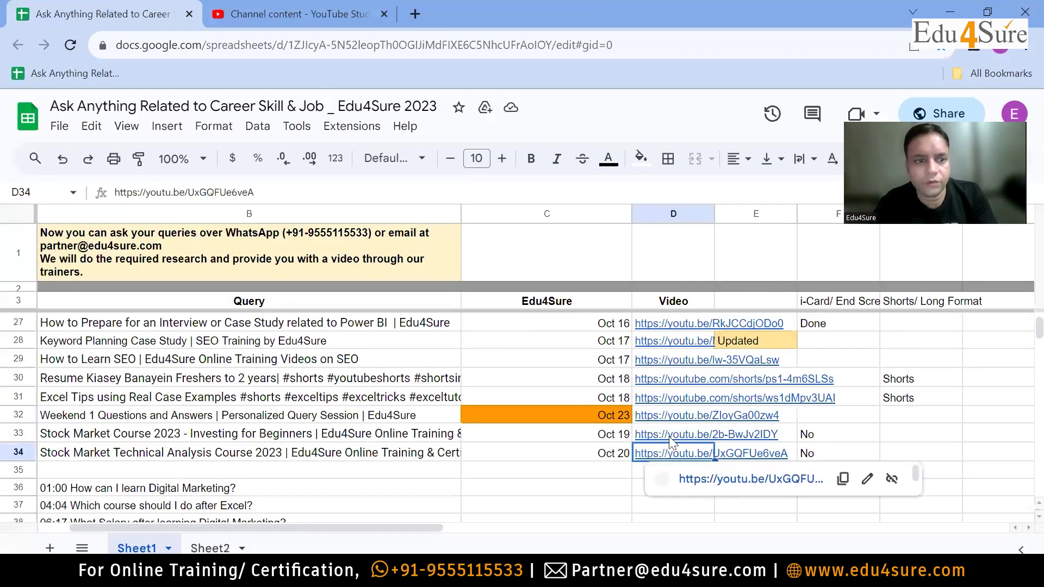
left_click(669, 436)
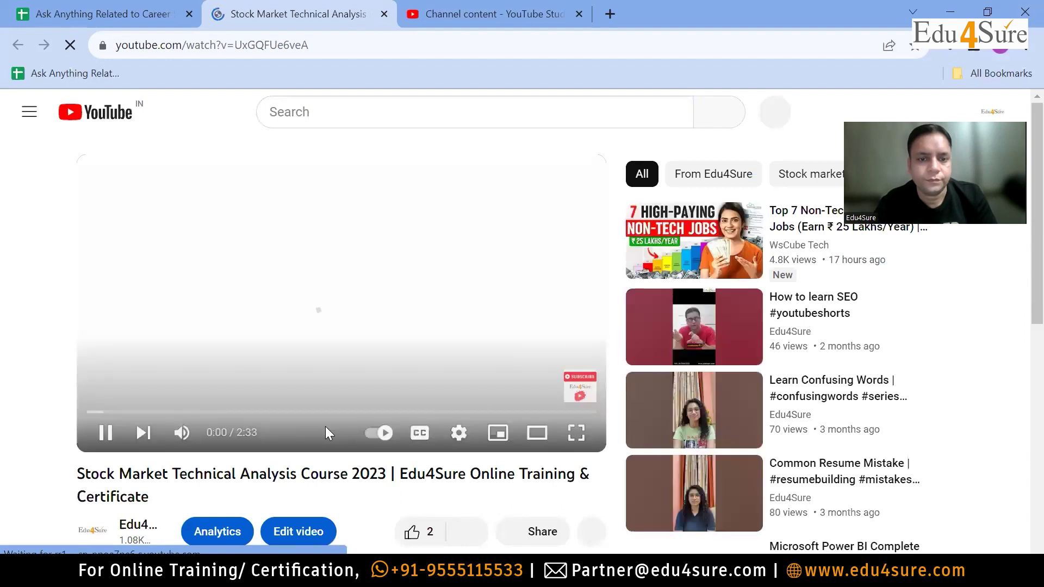
scroll(578, 401, "down", 2)
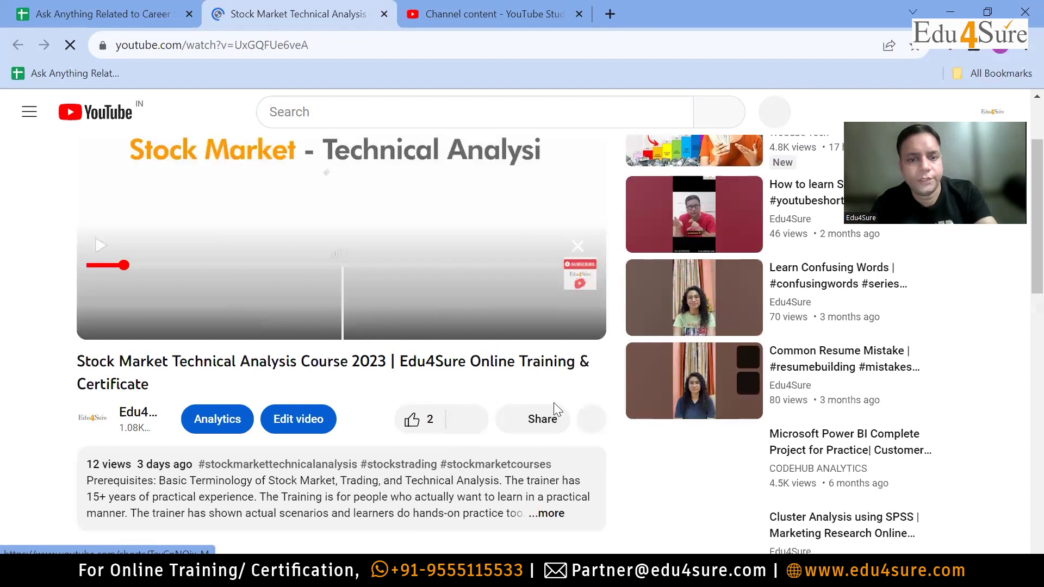
scroll(554, 403, "down", 2)
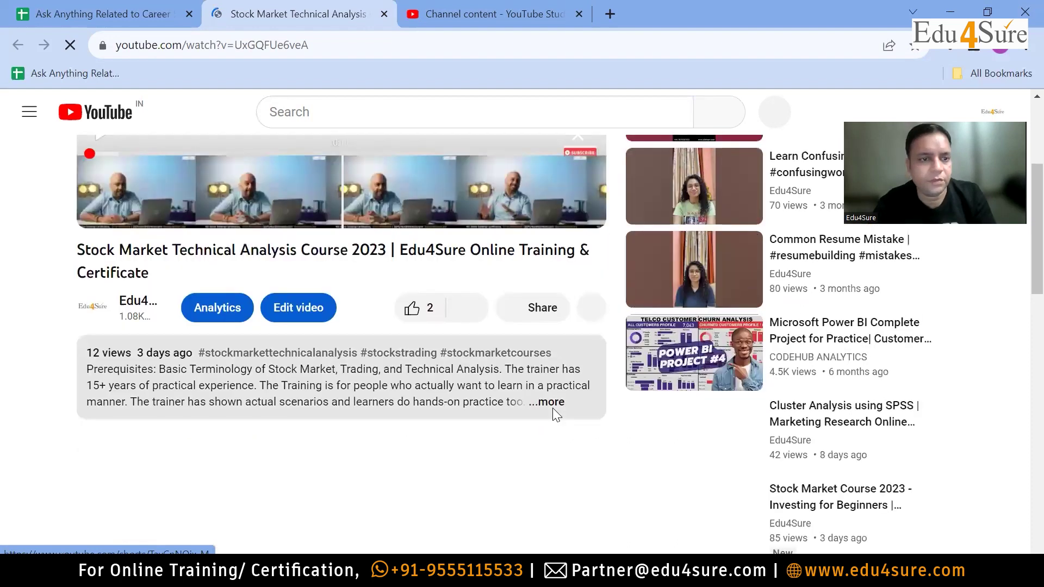
left_click(553, 408)
scroll(553, 405, "down", 9)
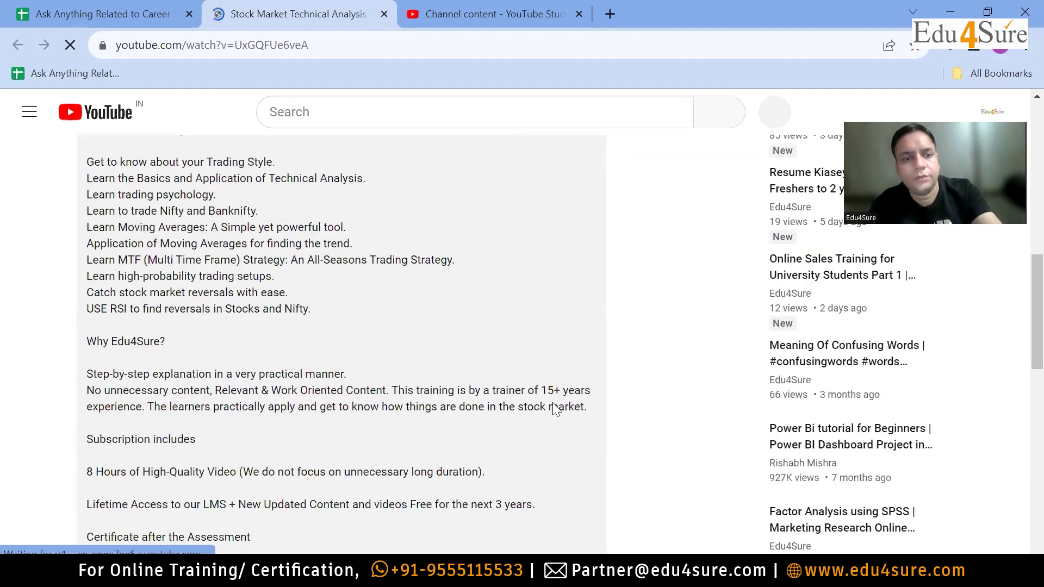
scroll(553, 405, "down", 7)
scroll(381, 416, "down", 2)
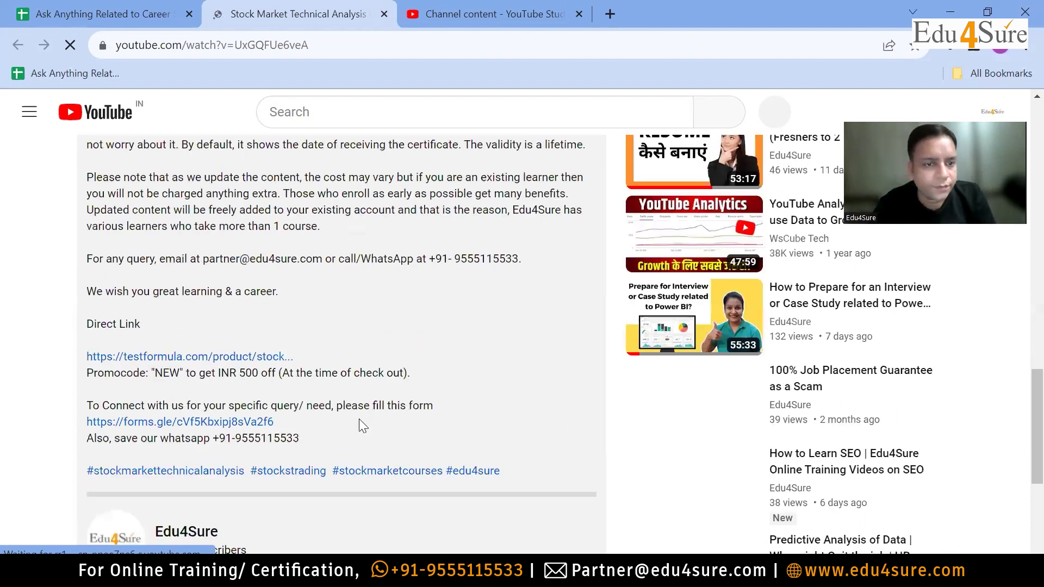
Step: Copy the contact lines with the form link and WhatsApp number into the upload's description below the query sentence, followed by two line breaks
triple_click(126, 407)
left_click_drag(87, 388, 85, 390)
key("ctrl+c")
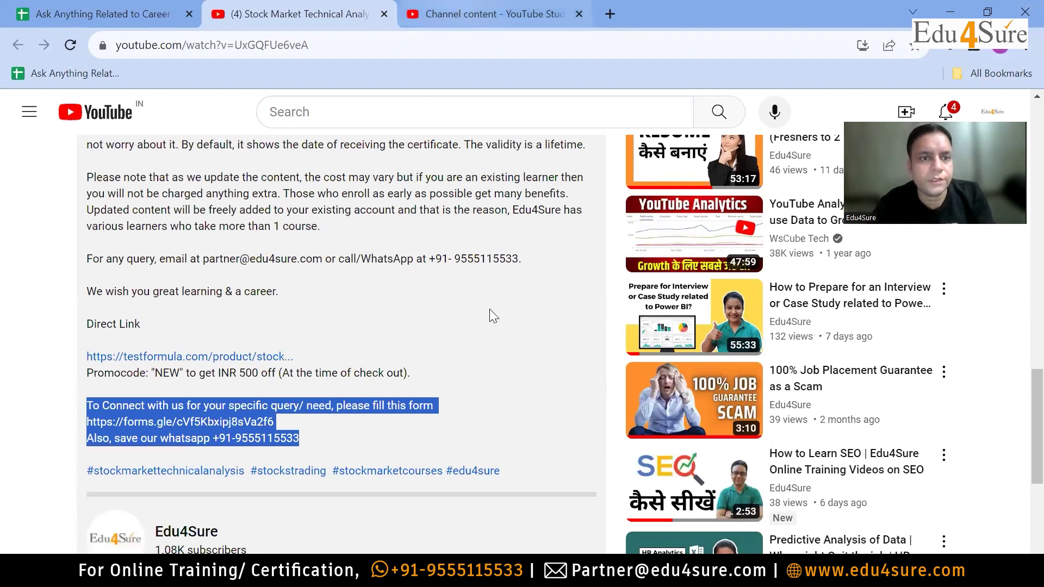
key("ctrl+Tab")
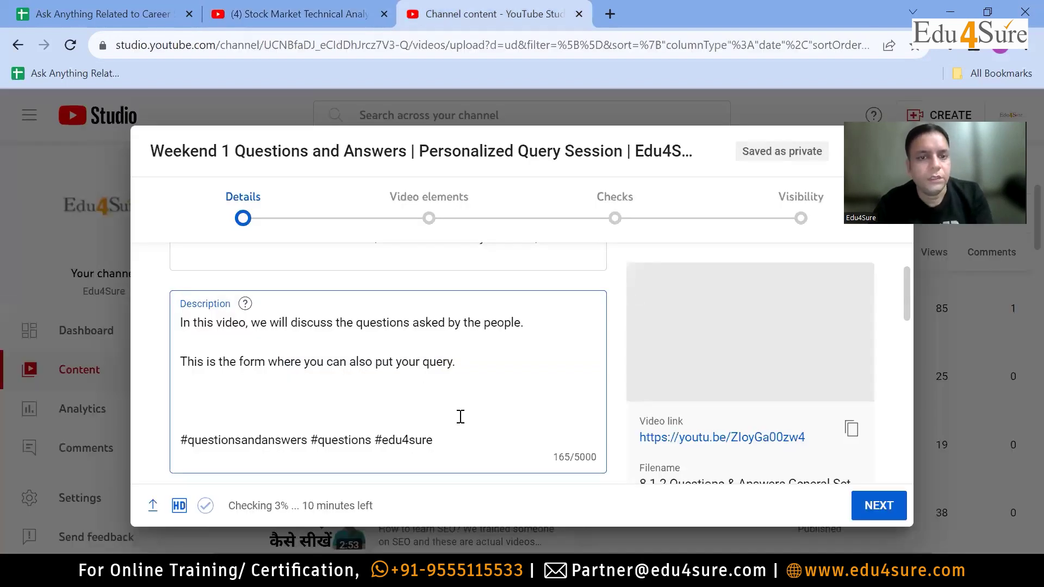
key("ctrl+v")
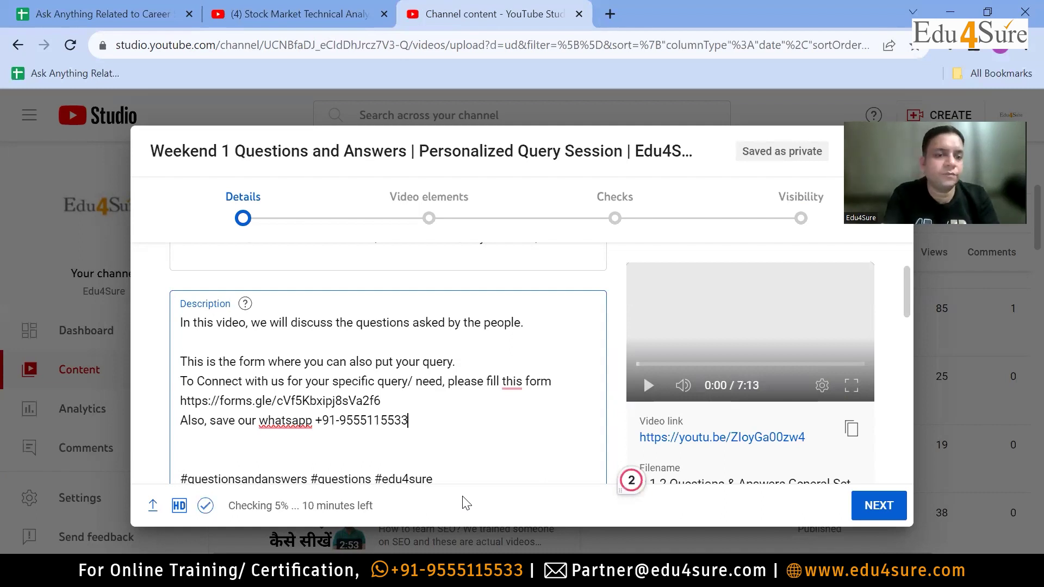
key("Return")
key("Return")
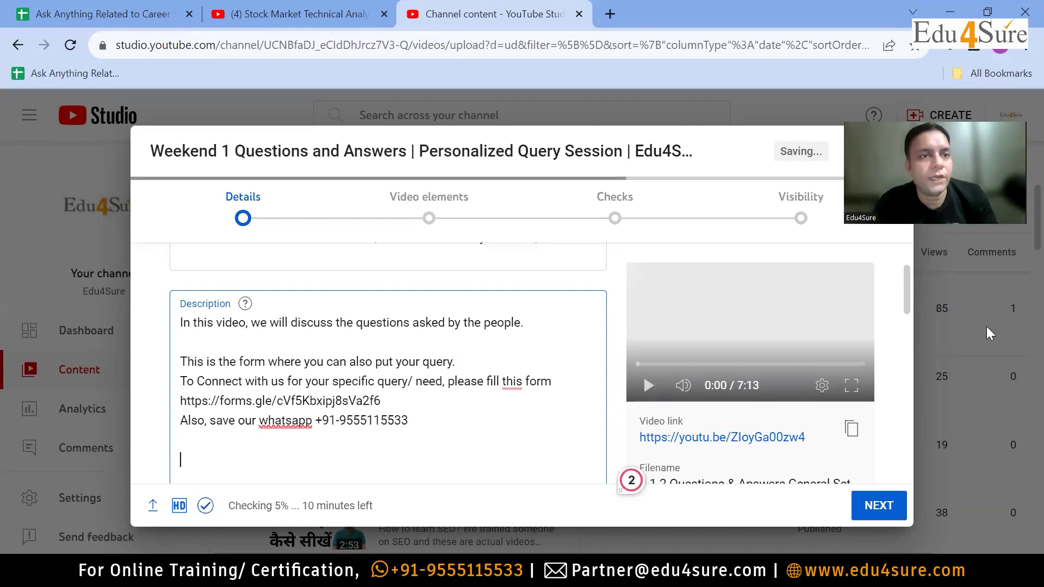
Step: Open the form link in the Stock Market video's description and look through the registration form's questions down to the end
left_click(302, 14)
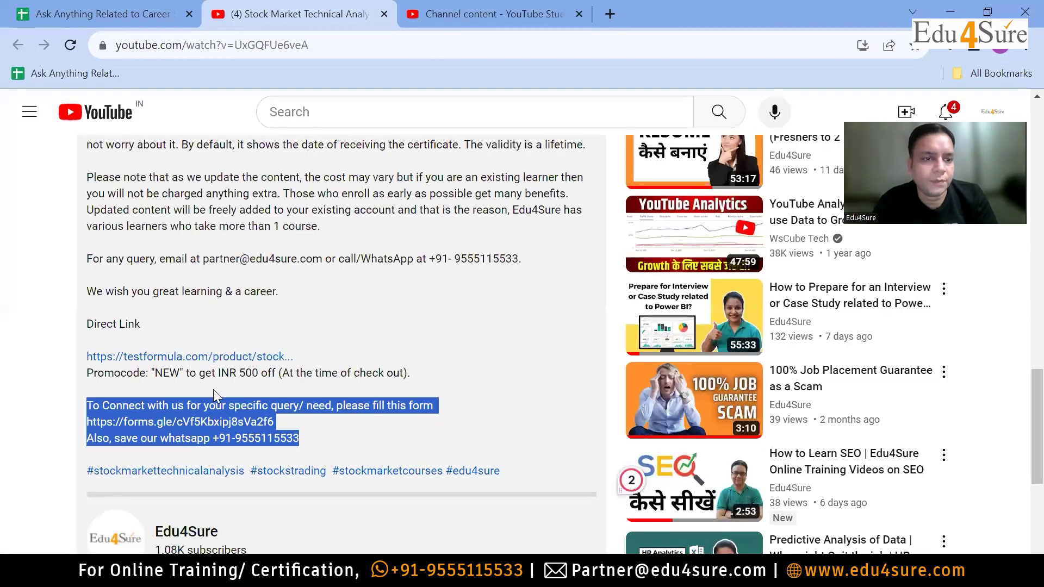
left_click(199, 423)
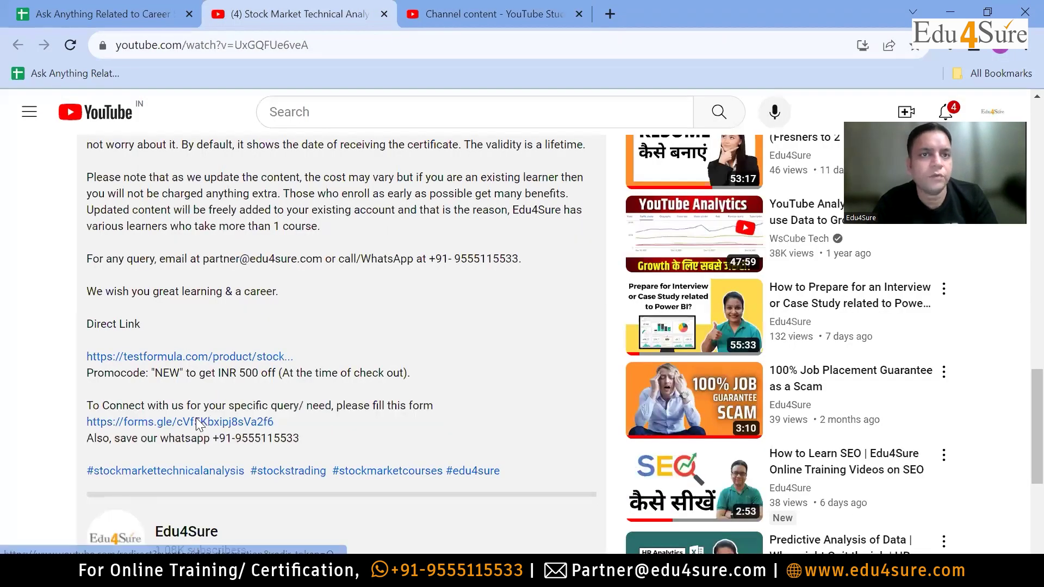
left_click(199, 422)
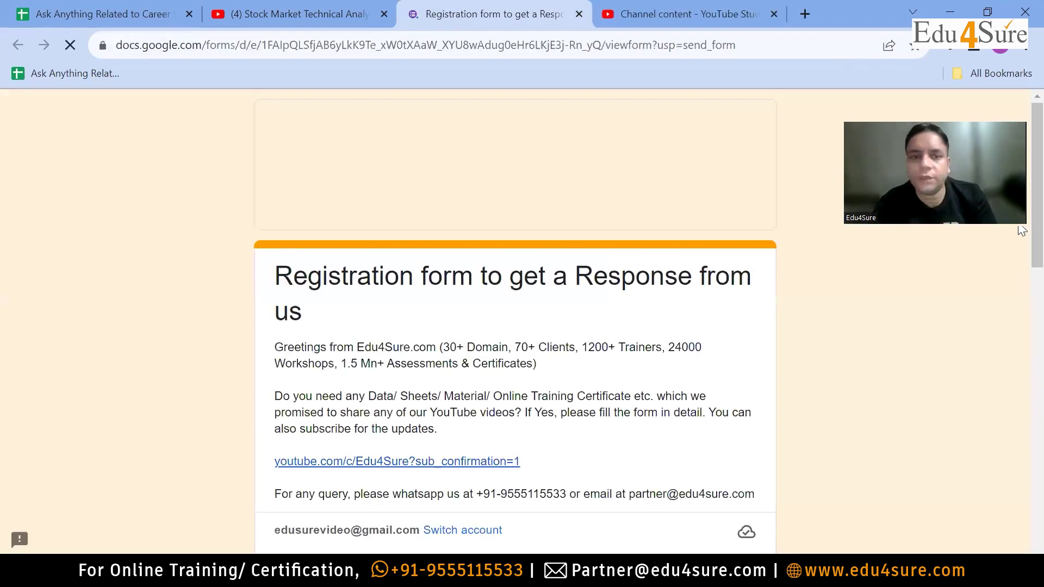
scroll(1022, 291, "down", 7)
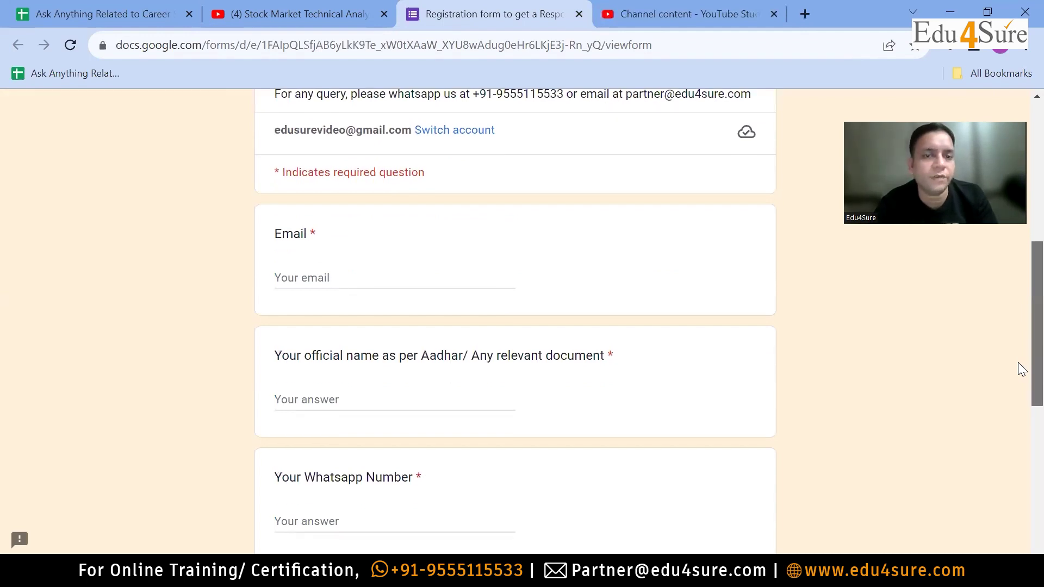
scroll(1020, 375, "down", 1)
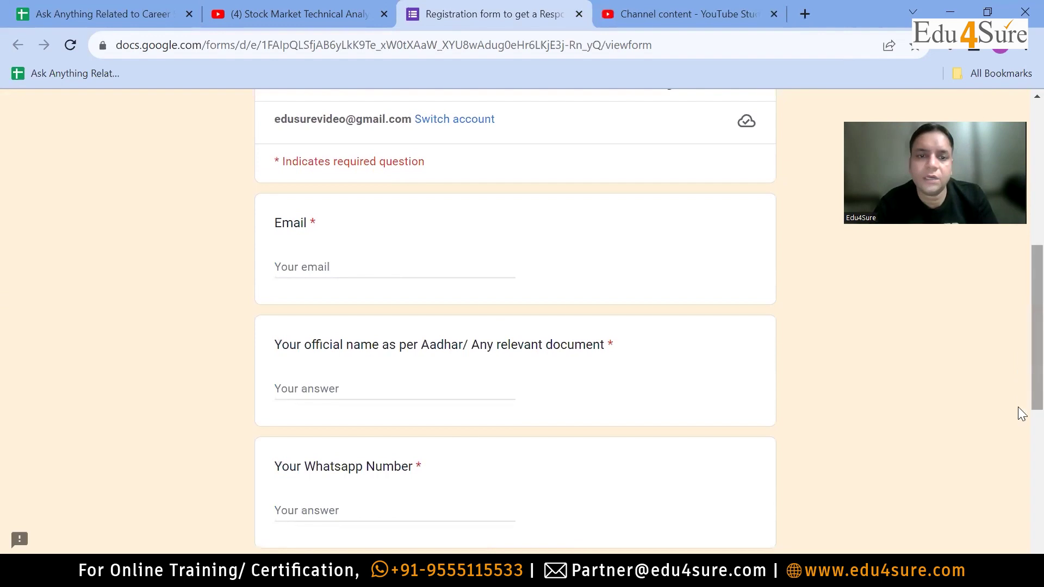
scroll(1019, 446, "down", 3)
scroll(1018, 497, "down", 4)
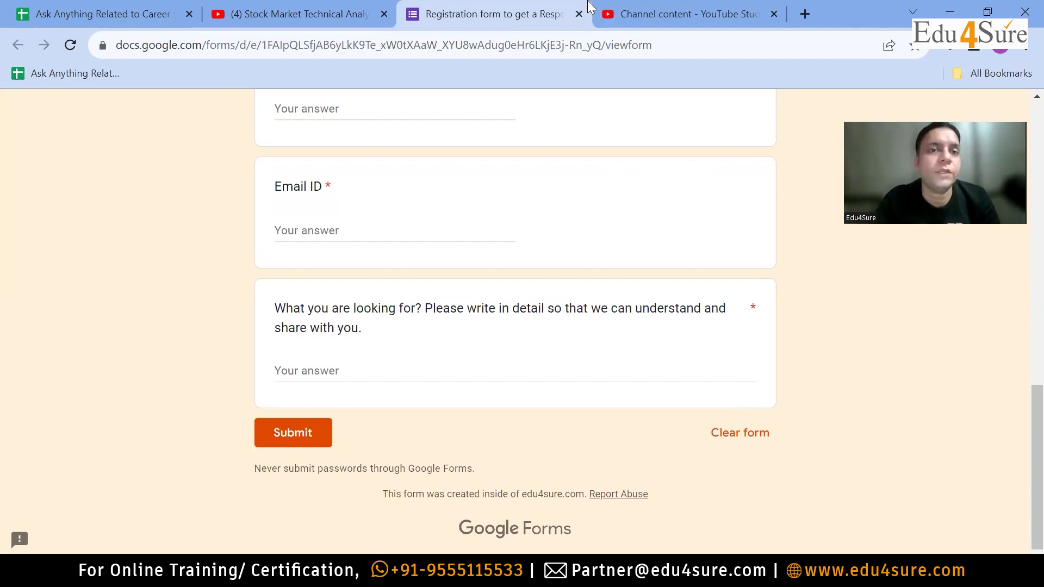
left_click(303, 9)
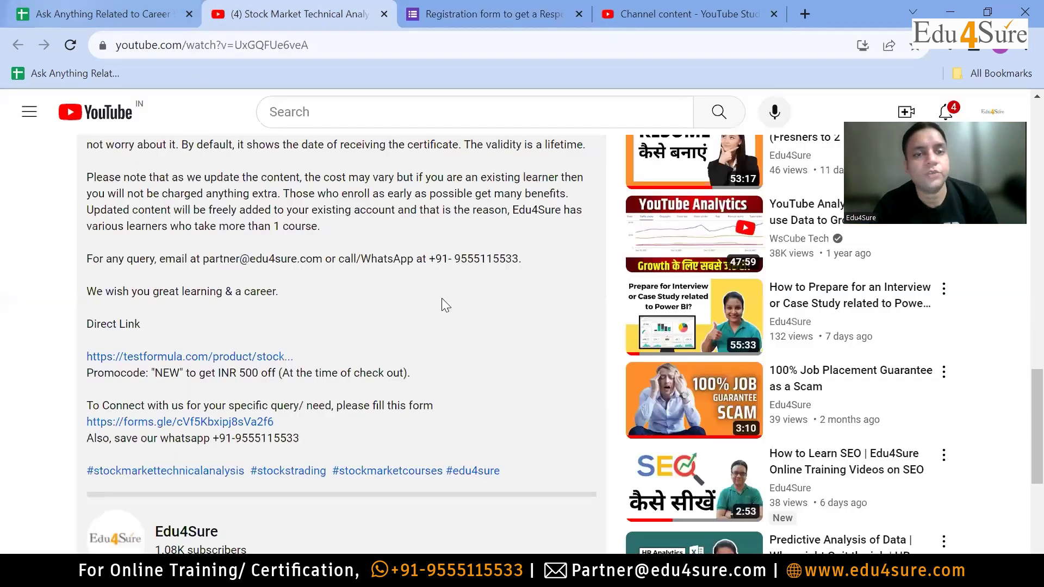
key("ctrl+shift+Tab")
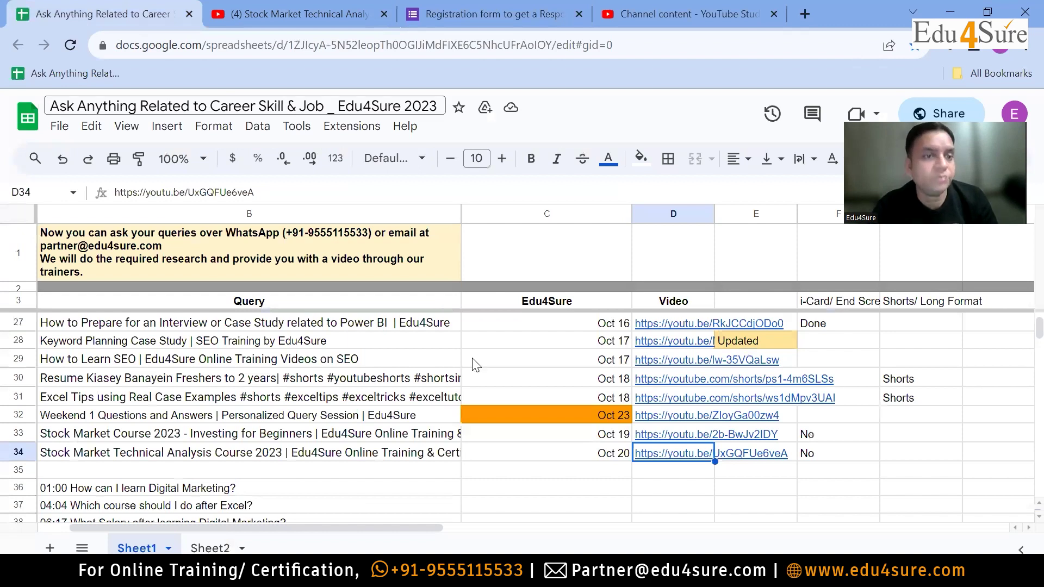
left_click(302, 398)
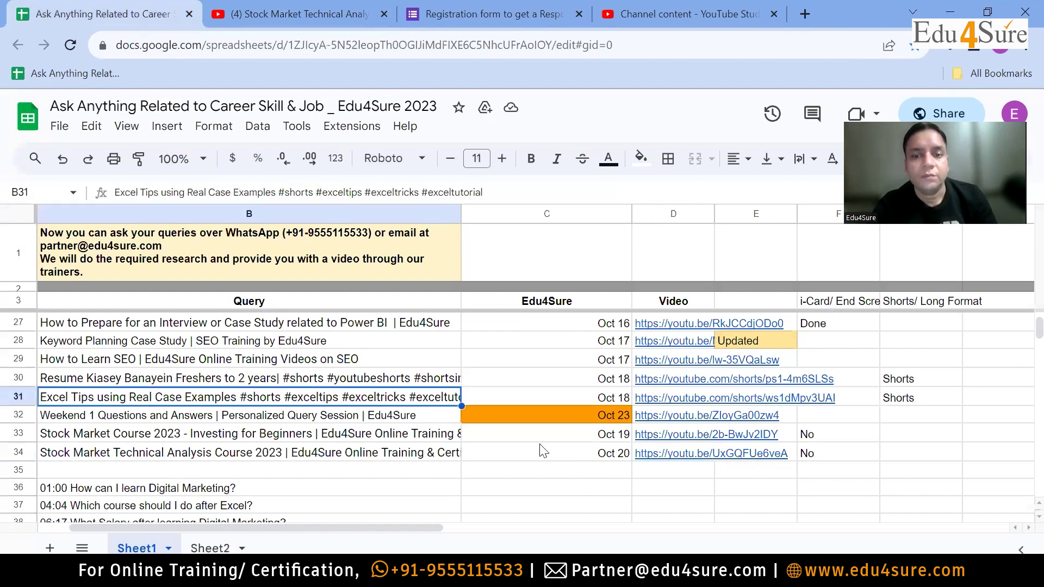
mouse_move(669, 428)
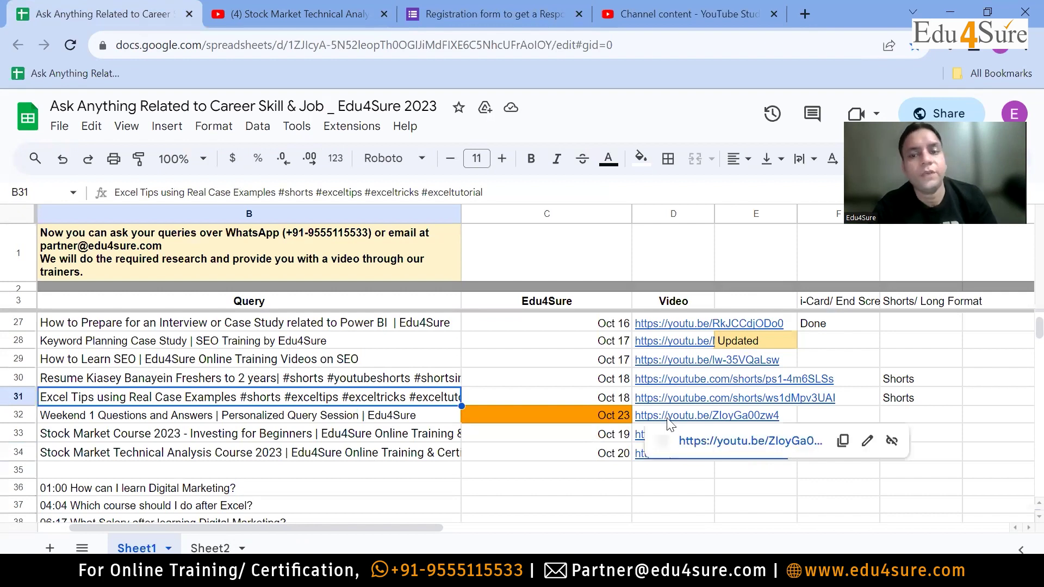
left_click(270, 8)
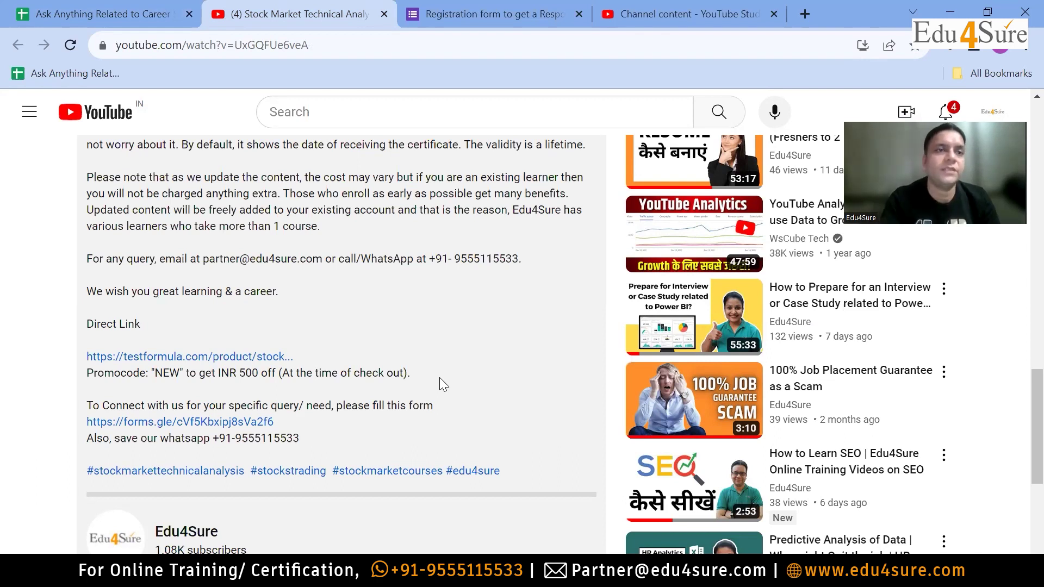
scroll(369, 337, "up", 2)
left_click(117, 14)
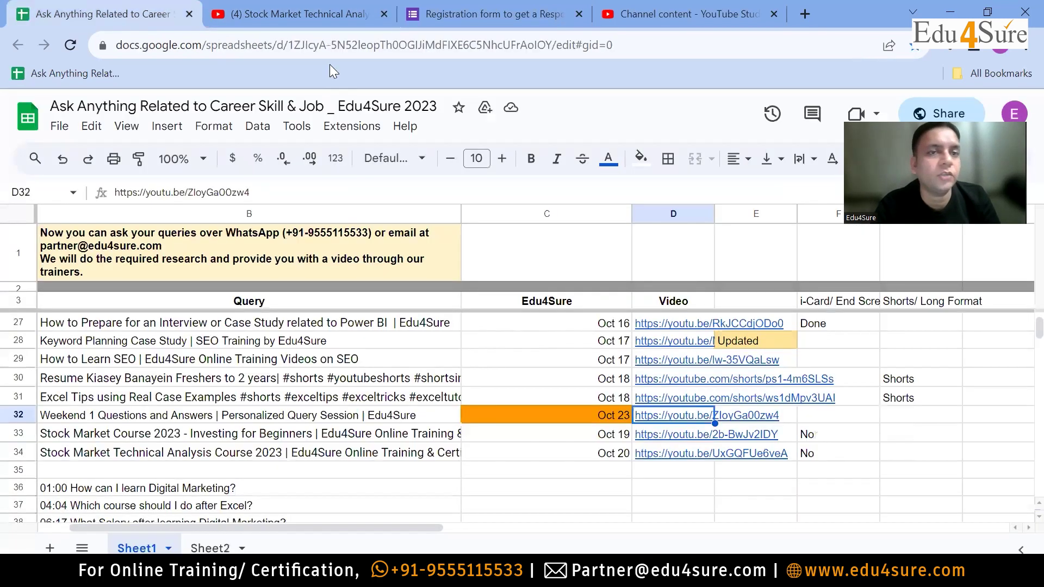
Step: Copy the tracking spreadsheet's web address and return to the upload's description in YouTube Studio
left_click(330, 45)
key("ctrl+c")
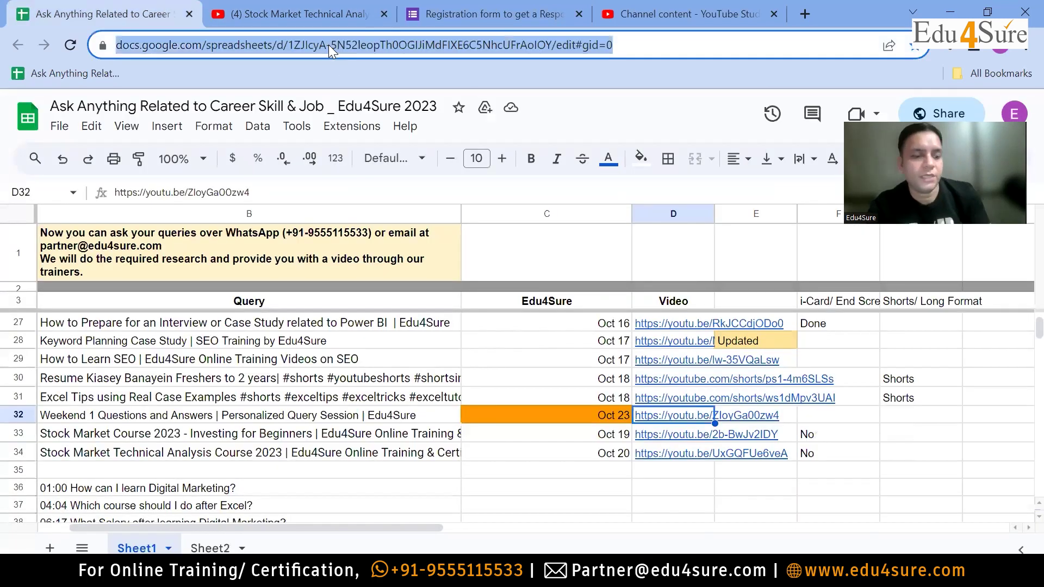
left_click(503, 11)
left_click(671, 5)
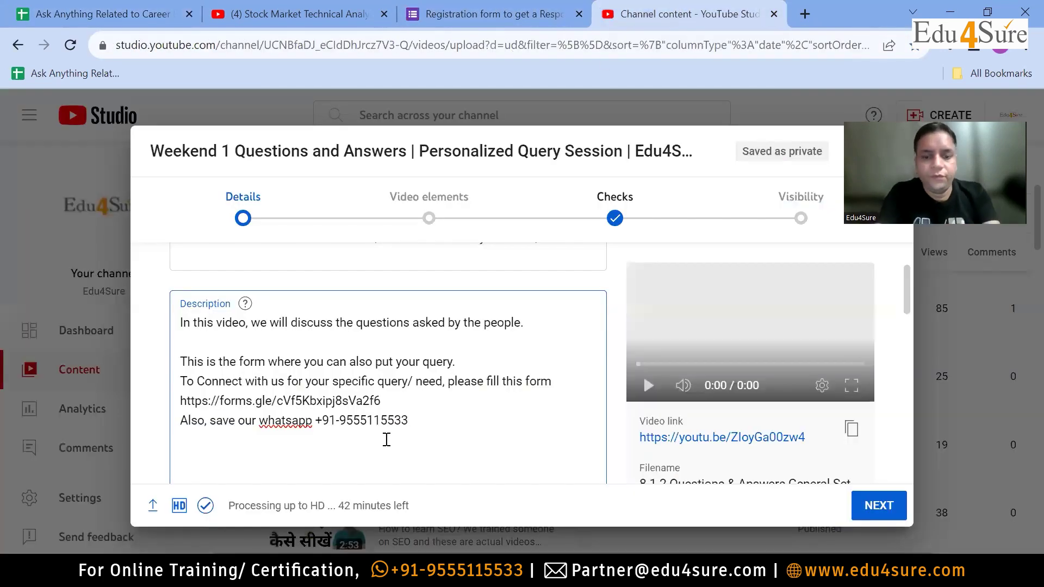
Step: Add the line "If you want to see other videos by us, please refer this" to the description, followed by the spreadsheet link on a new line
type("If you want to")
type("see a")
key("BackSpace")
type("oth")
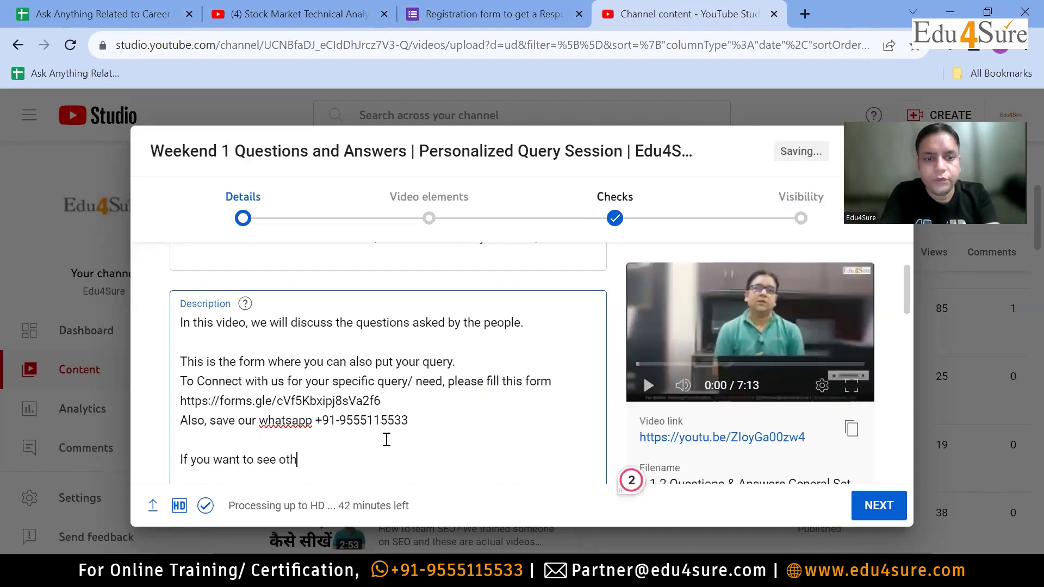
type("er videos")
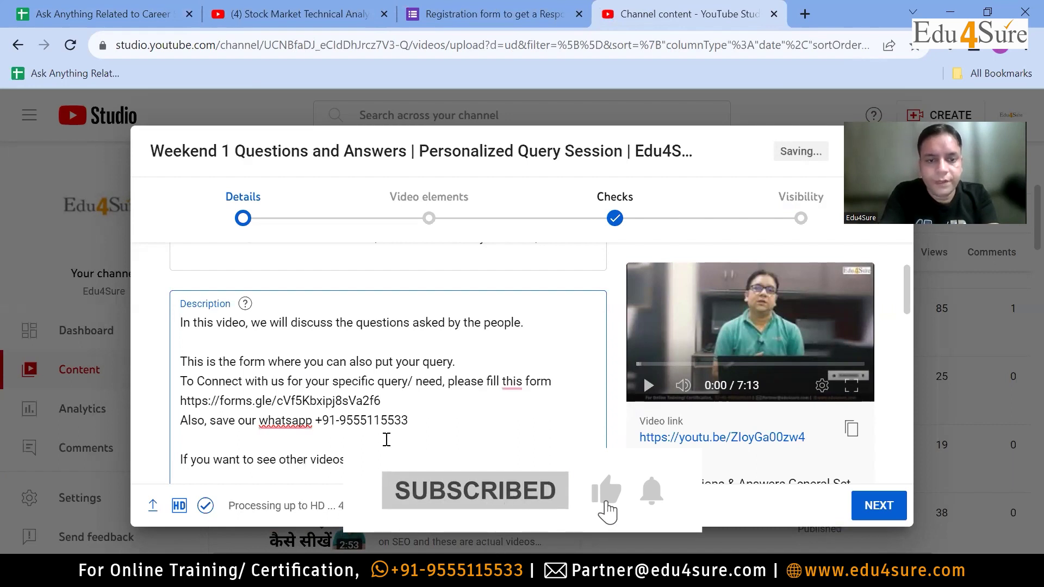
type(" by us, please refer")
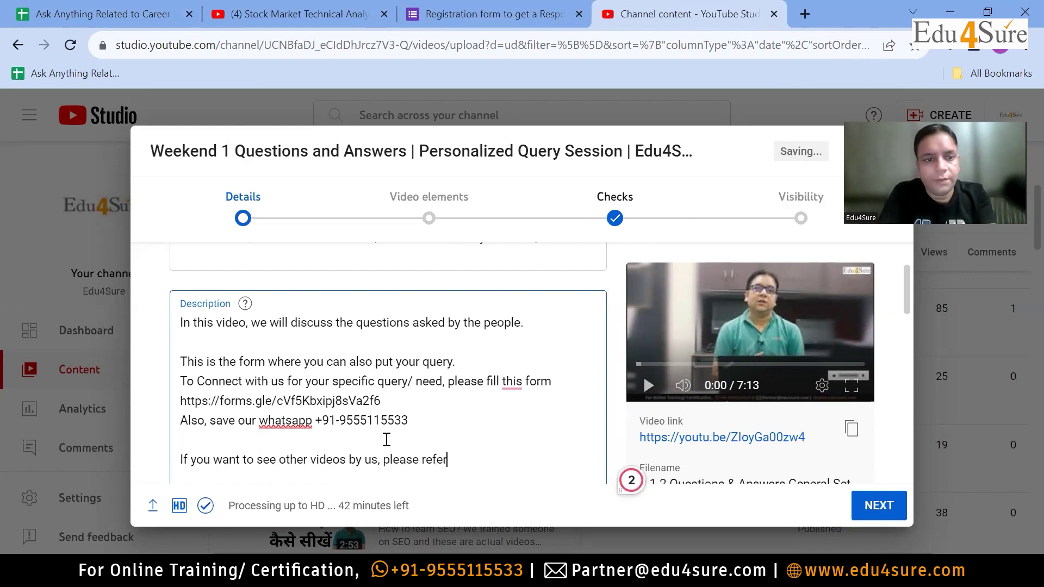
type(" this")
key("Return")
key("ctrl+v")
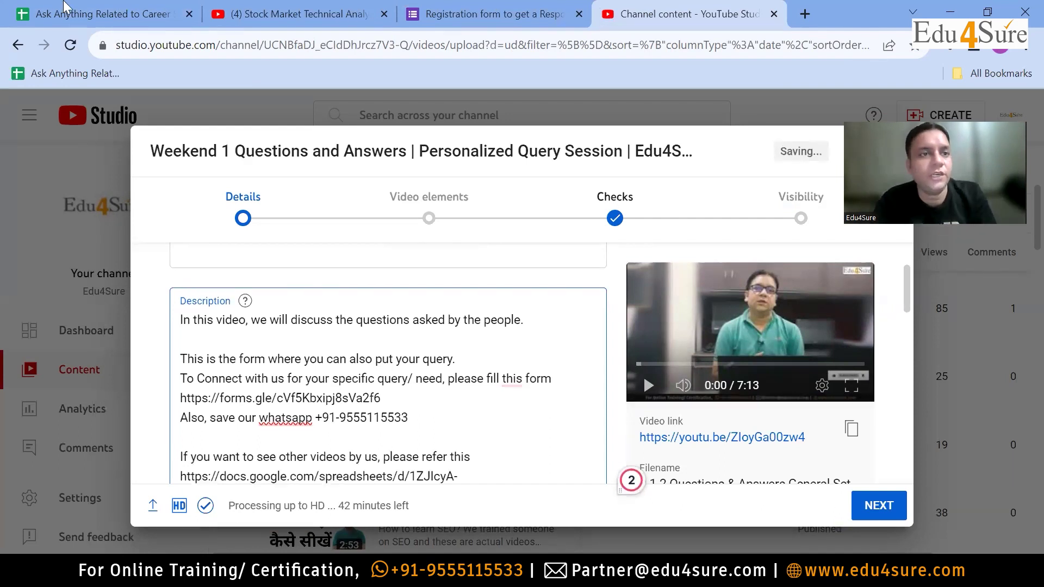
Step: Look through the tracking spreadsheet's video entries down to the timestamped questions in B36:B40
left_click(64, 5)
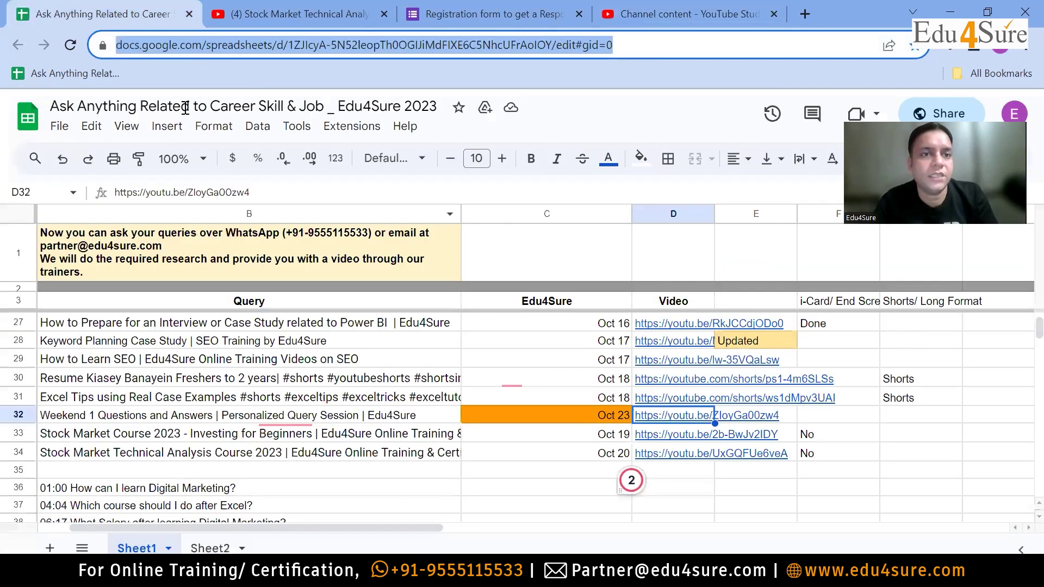
left_click(250, 360)
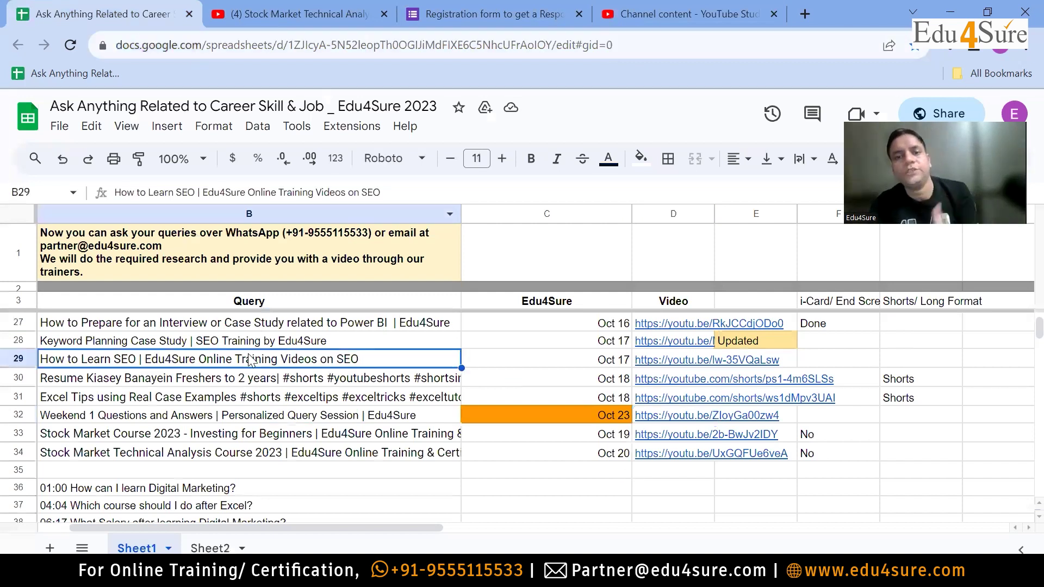
left_click(322, 399)
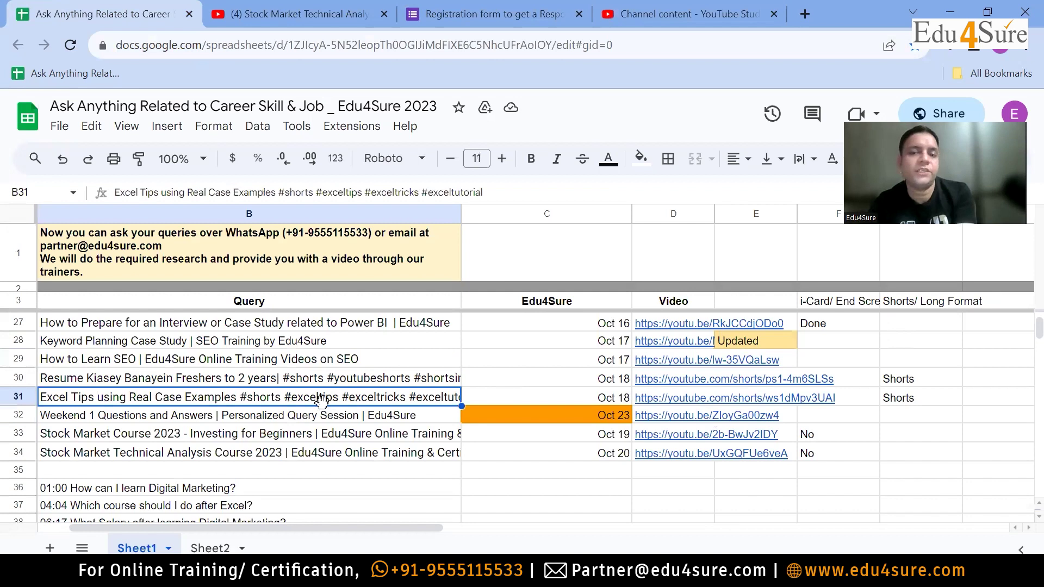
key("Down")
key("Down")
key("Down")
key("Down")
key("Down")
key("Down")
key("Down")
key("Down")
key("Down")
key("Down")
key("Down")
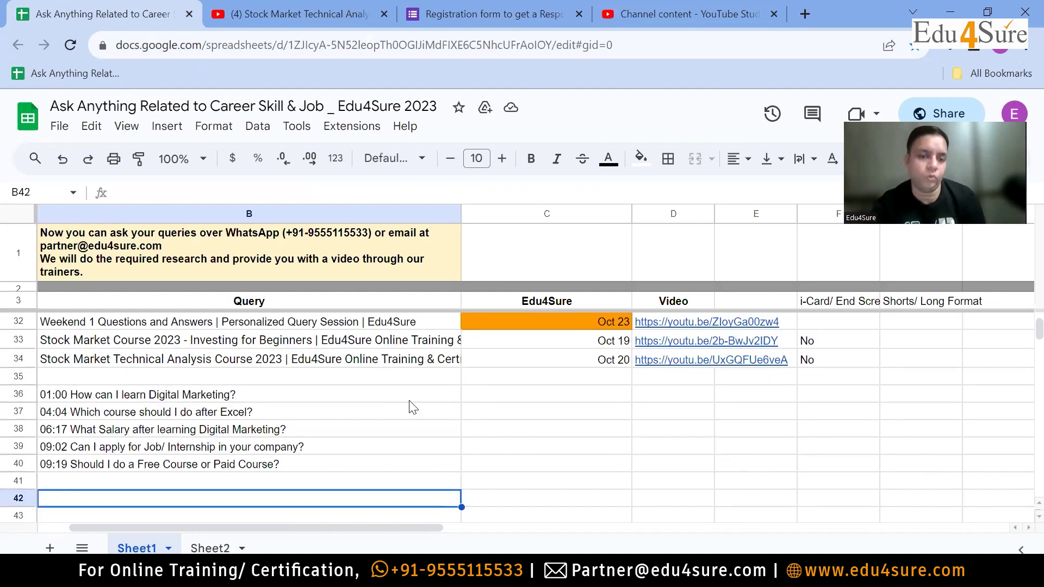
left_click(409, 397)
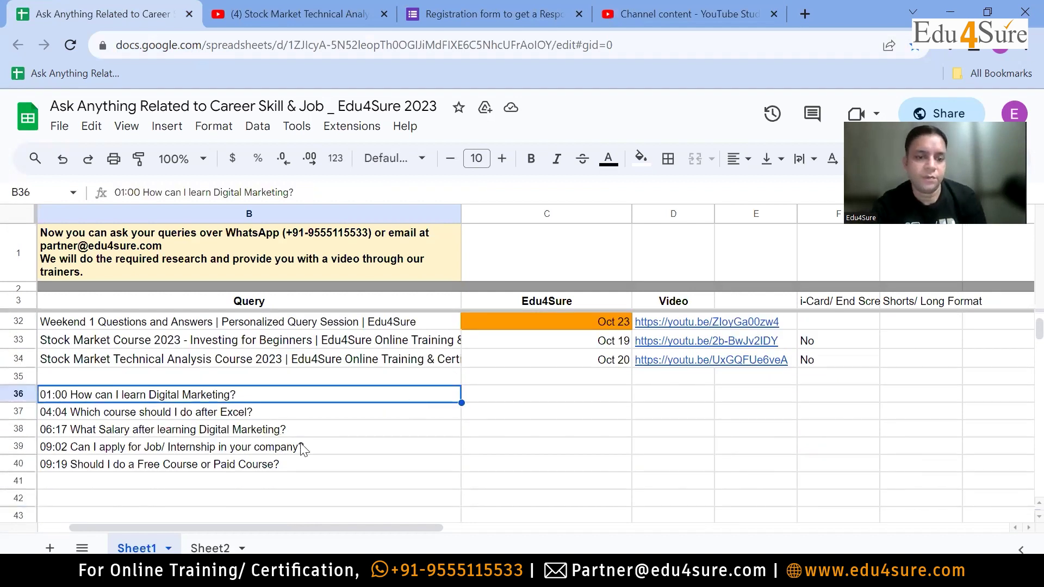
key("Down")
key("Down")
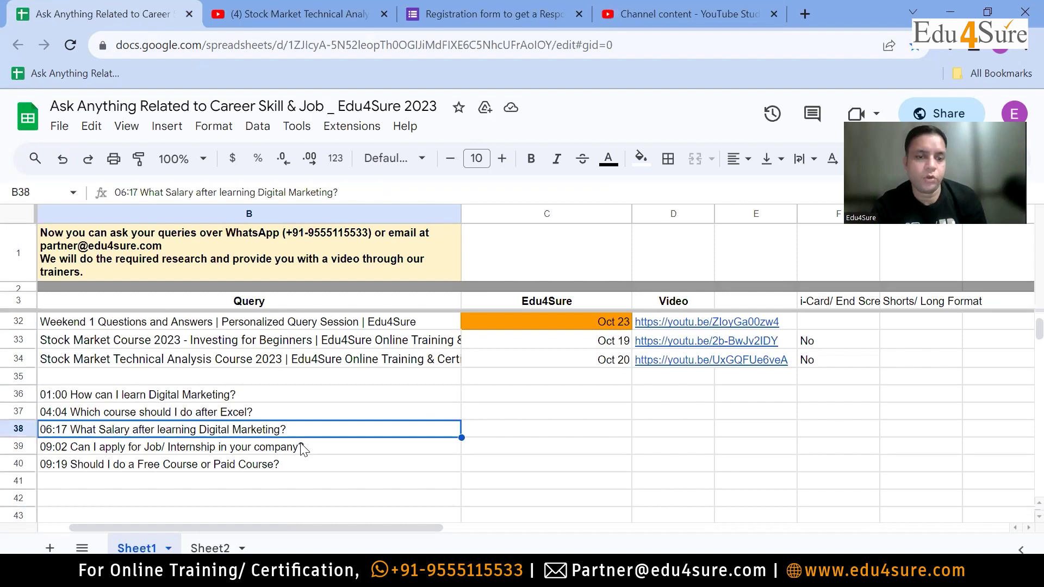
Step: Check Sheet2 briefly and review the query titles in column B of Sheet1, going back up the list
left_click(214, 549)
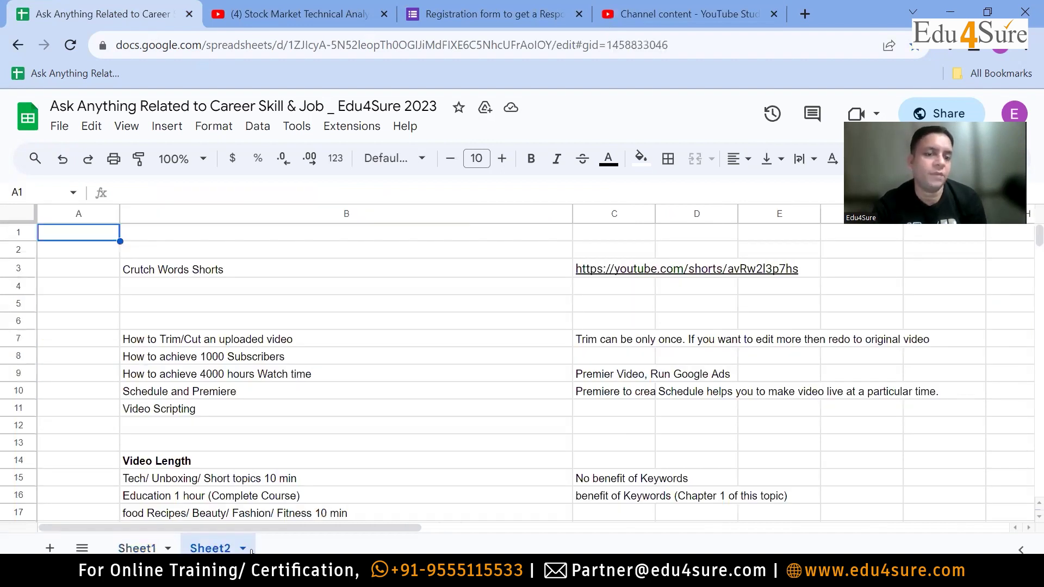
left_click(132, 549)
left_click(280, 381)
key("Down")
key("ctrl+Down")
key("Up")
key("Up")
key("Up")
key("Up")
key("Up")
key("Up")
key("Up")
key("Up")
key("Up")
key("Up")
key("Up")
key("Down")
key("Down")
key("Down")
key("Down")
key("Down")
key("Down")
key("Down")
key("Down")
key("Down")
key("Down")
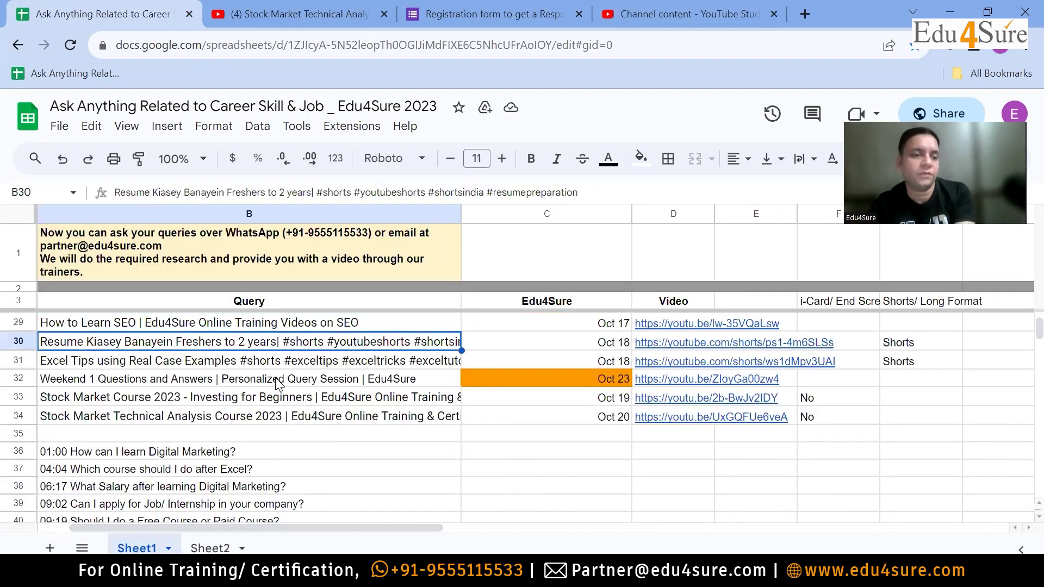
key("Up")
key("Up")
key("Up")
key("Up")
key("Up")
key("Up")
key("Up")
key("Up")
key("Up")
key("Up")
key("Up")
key("Up")
key("Up")
key("Up")
key("Up")
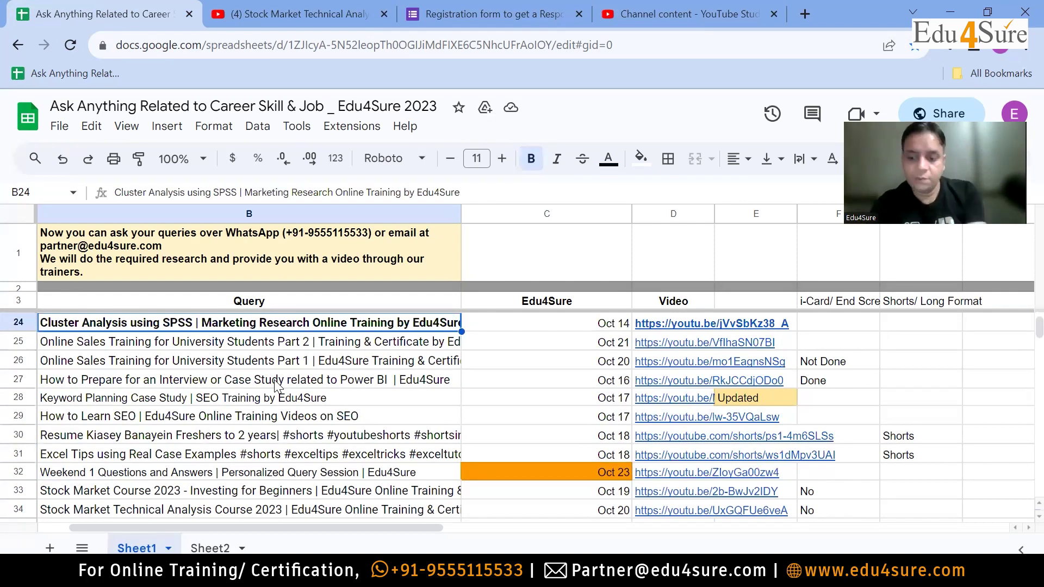
key("Down")
Step: Review the dates in column C of Sheet1 along the rows of listed videos
left_click(557, 368)
key("Down")
key("Down")
key("Down")
key("Down")
key("Down")
key("Down")
key("Down")
key("Down")
key("Down")
key("Down")
key("Down")
key("Down")
key("Down")
key("Down")
key("Down")
key("Down")
key("Down")
key("Down")
key("Down")
key("Down")
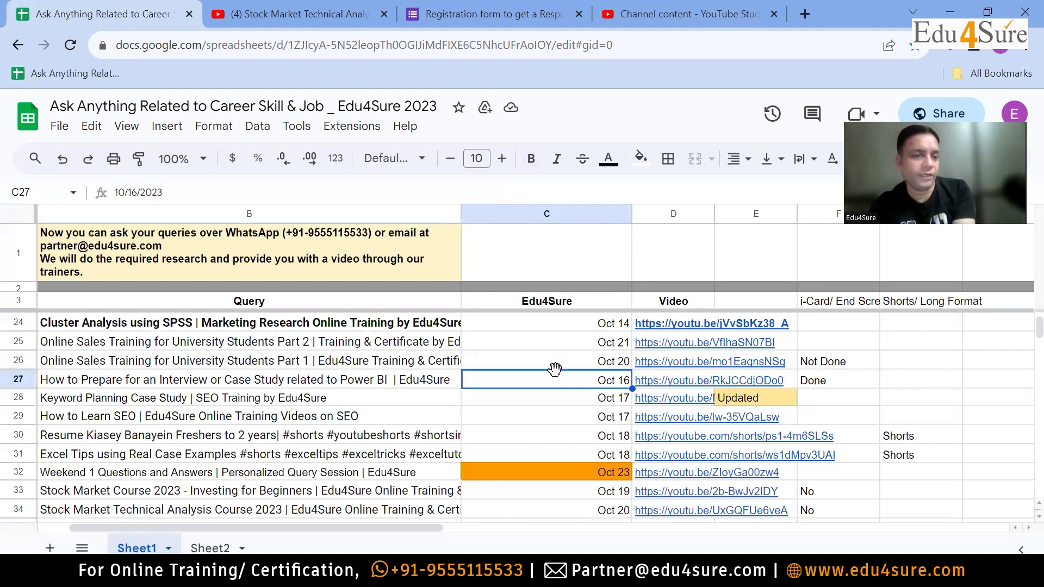
key("Up")
key("Up")
key("Up")
key("Up")
key("Up")
key("Up")
key("Up")
key("Up")
key("Up")
key("Up")
key("Up")
key("Up")
key("Up")
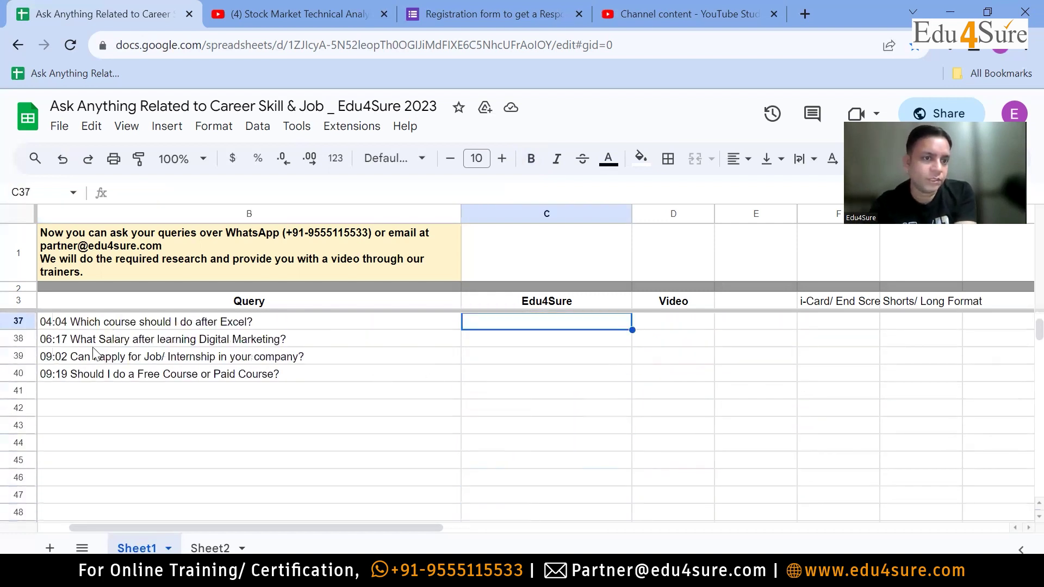
Step: Copy the five timestamped questions in B36:B40 of Sheet1 and return to the video upload
key("Up")
key("Up")
left_click_drag(92, 343, 86, 414)
key("ctrl+c")
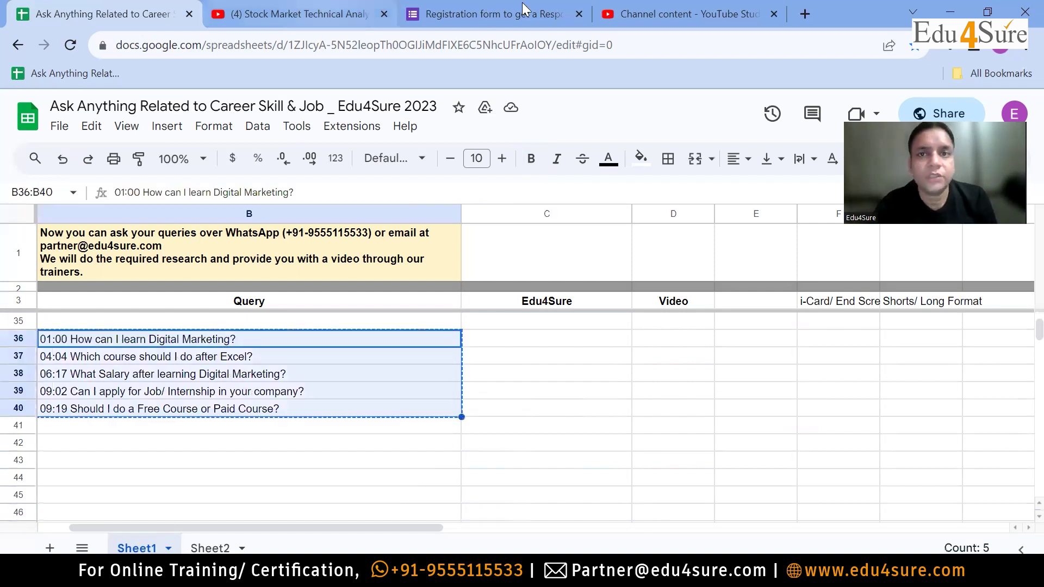
key("ctrl+Tab")
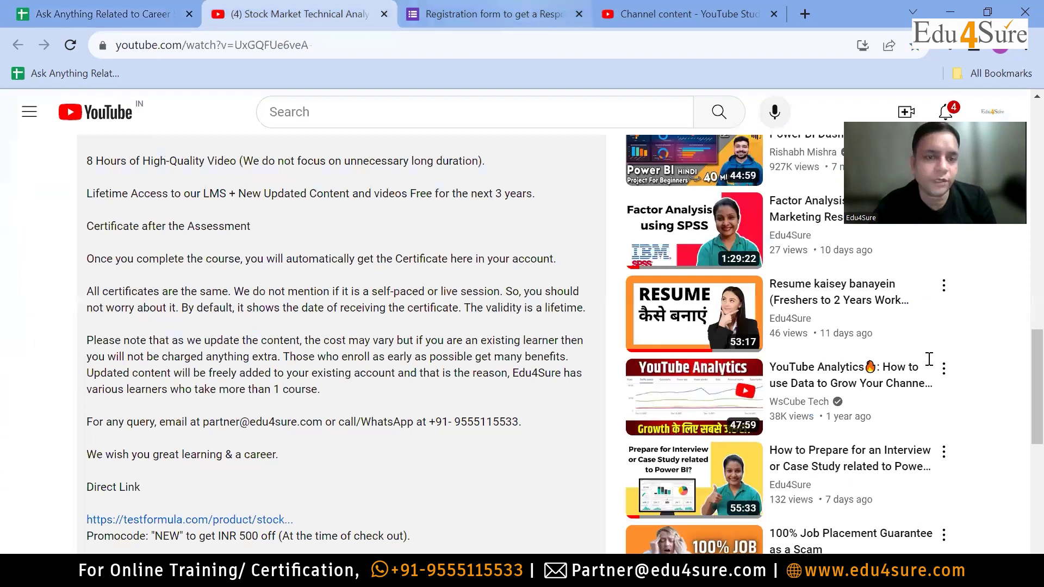
key("ctrl+Tab")
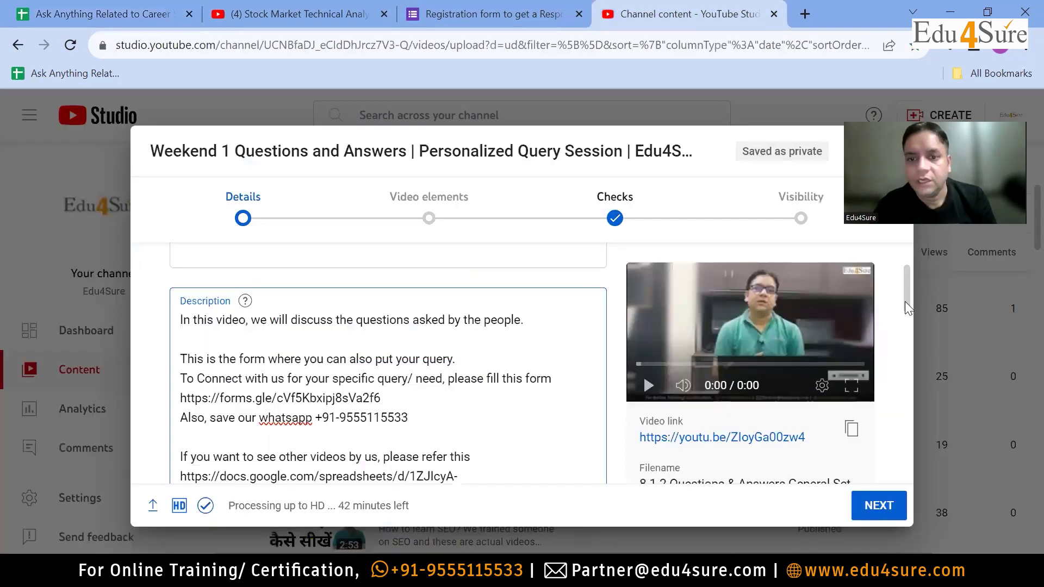
Step: Play the opening seconds of the uploaded video's preview and pause it
scroll(643, 390, "down", 1)
left_click(648, 386)
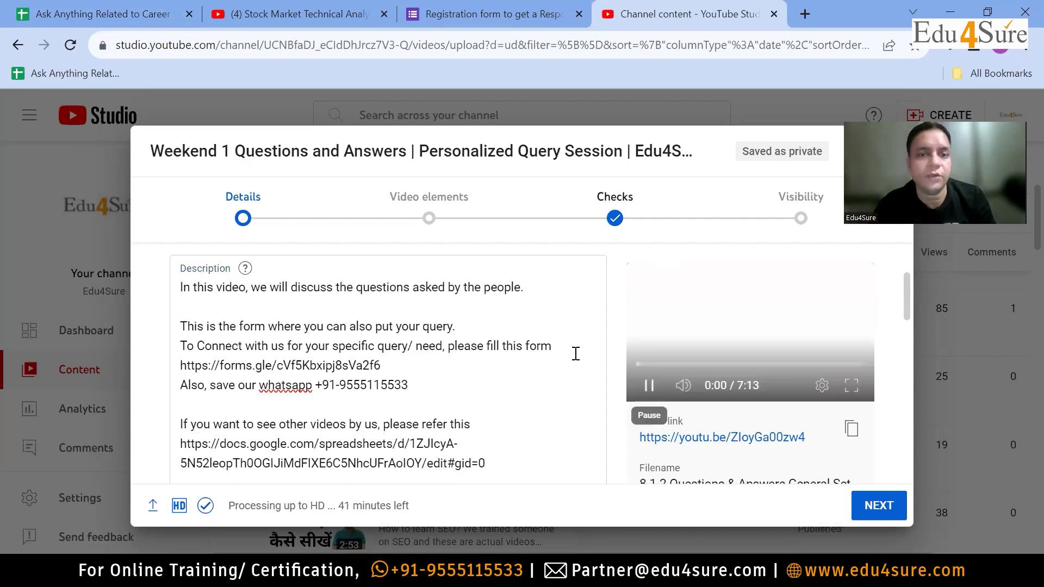
left_click(653, 388)
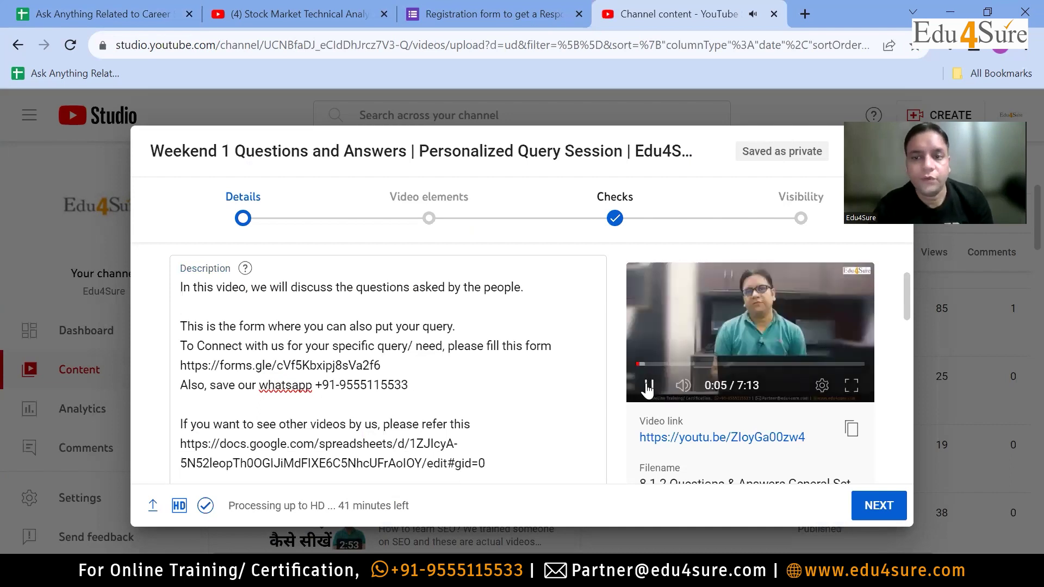
left_click(648, 387)
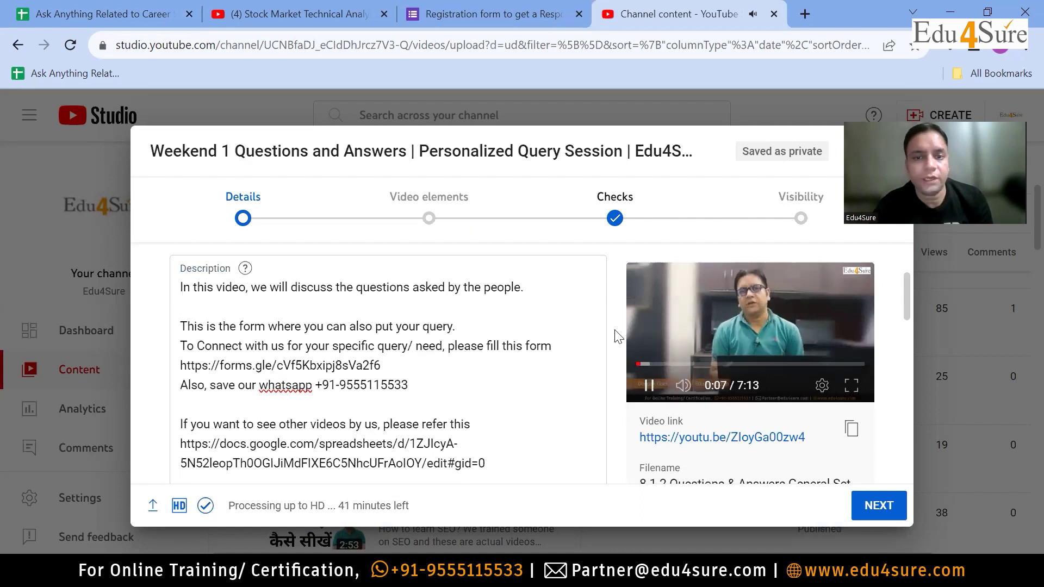
Step: Add a "Quick jump" heading below the description's opening sentence and paste the five copied timestamped questions under it
left_click(518, 353)
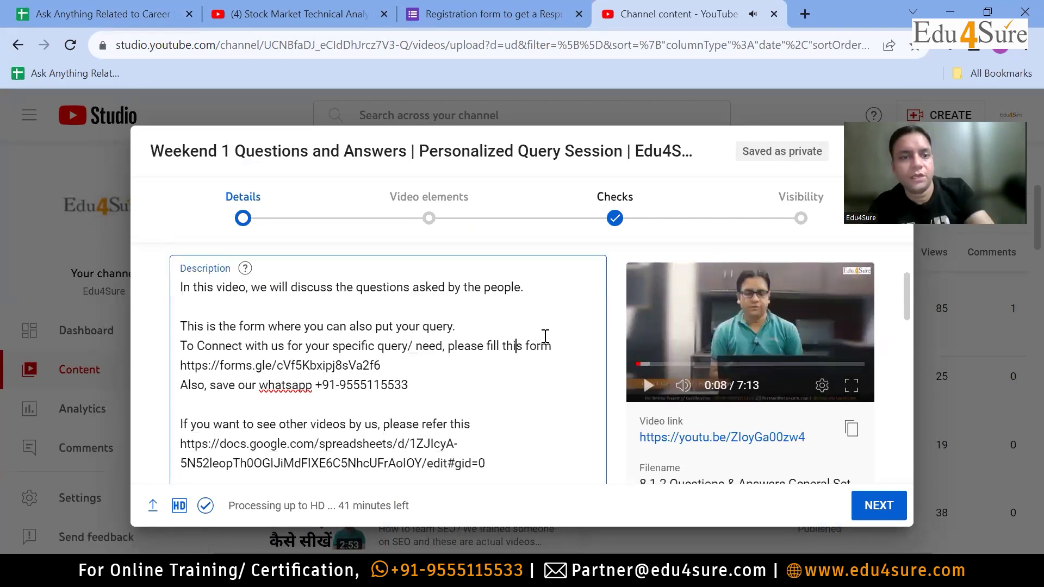
scroll(506, 293, "down", 2)
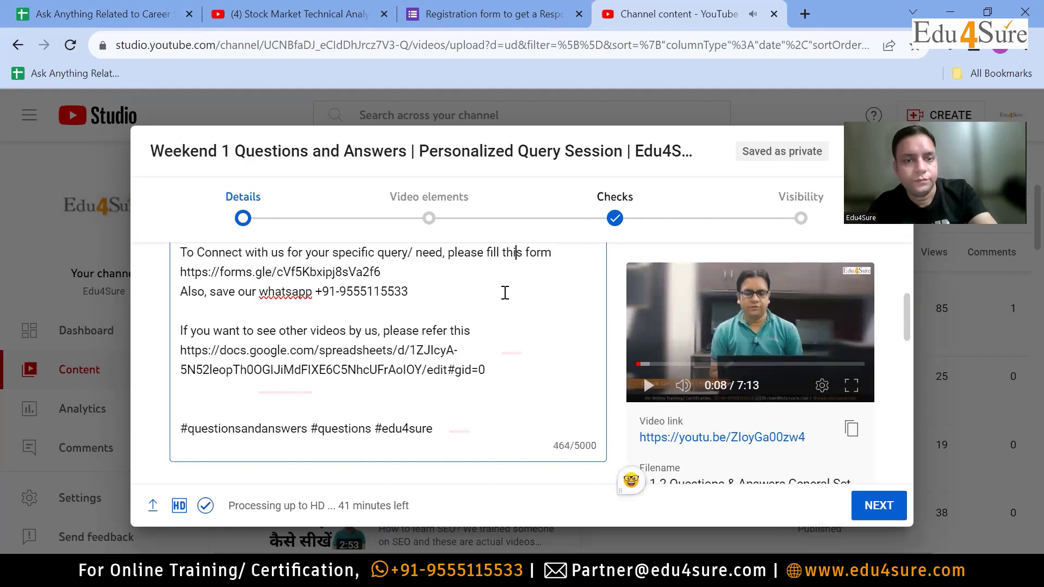
scroll(505, 293, "up", 3)
left_click(538, 331)
key("Return")
key("Return")
type("Q")
type("uixk")
key("BackSpace")
key("BackSpace")
type("ck jUmp")
key("BackSpace")
key("BackSpace")
type("\\")
key("BackSpace")
key("BackSpace")
type("ump")
key("Return")
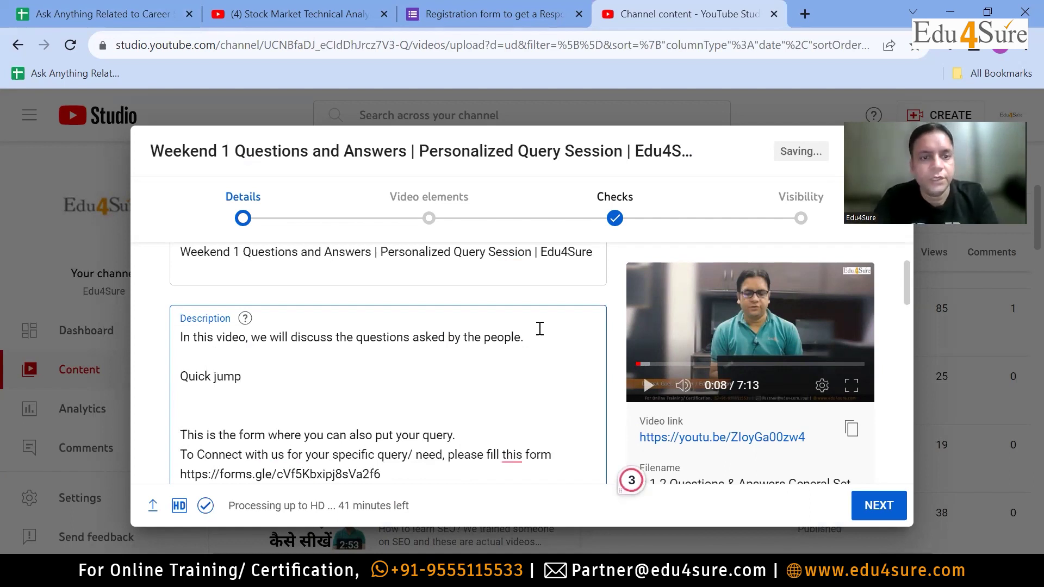
type("01:00 How can I learn Digital Marketing? 04:04 Which course should I do after Excel? 06:17 What Salary after learning Digital Marketing? 09:02 Can I apply for Job/ Internship in your company? 09:19 Should I do a Free Course or Paid Course?")
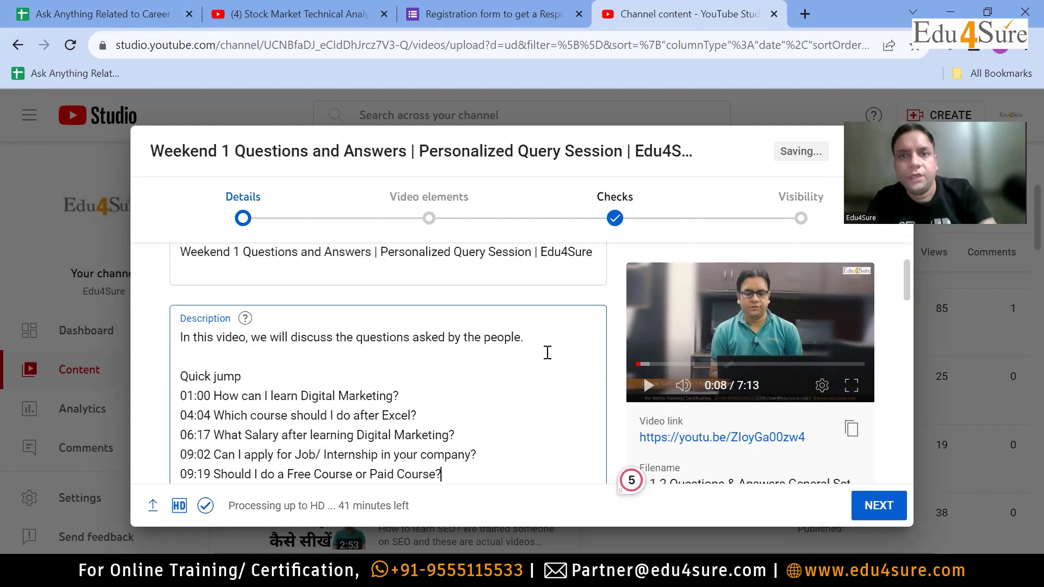
Step: Make the "Quick jump" heading in the description bold
scroll(548, 352, "down", 1)
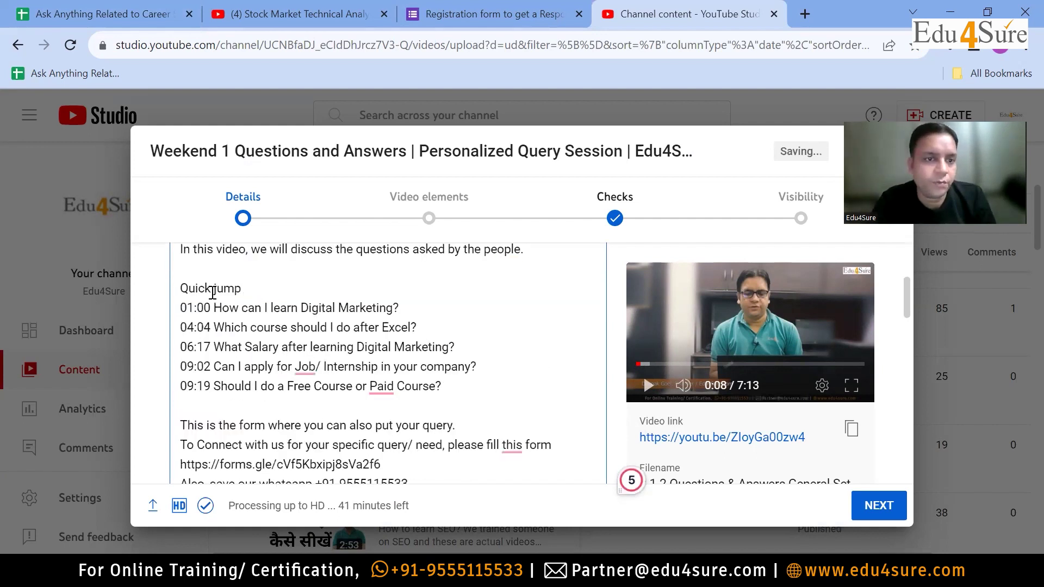
left_click_drag(241, 289, 180, 249)
left_click_drag(188, 289, 492, 296)
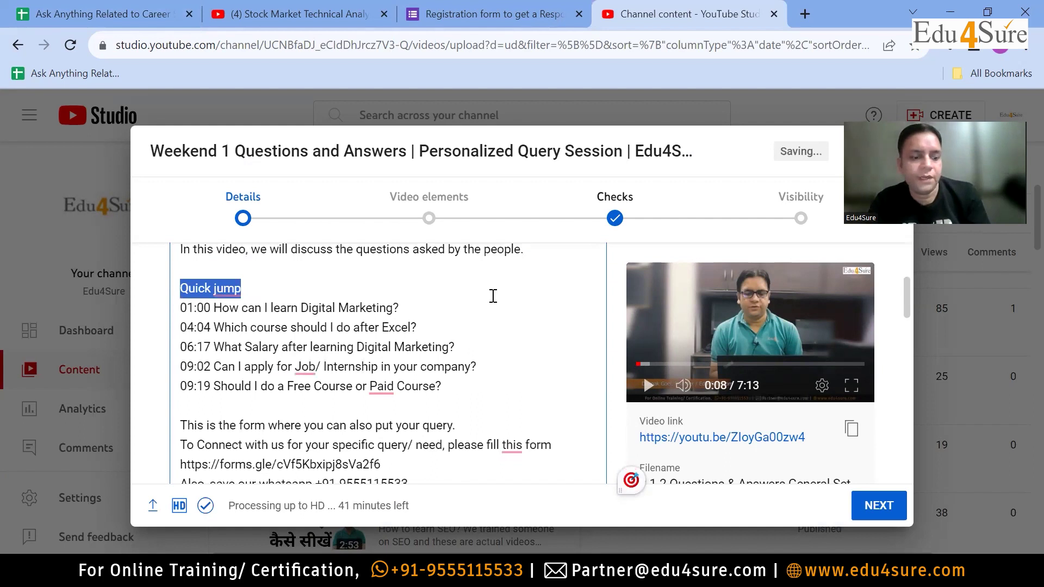
left_click(409, 308)
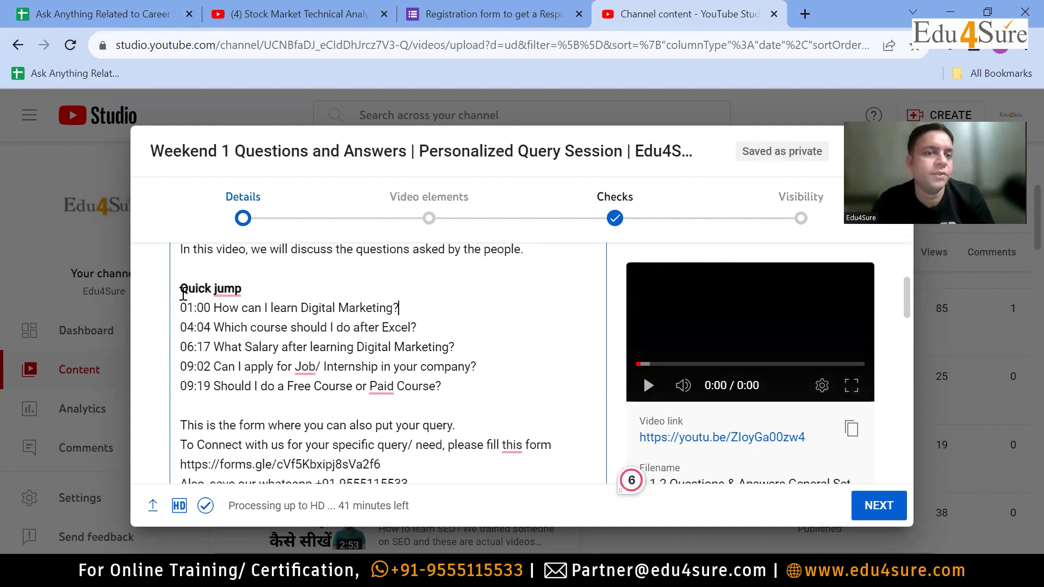
Step: Select the "Quick jump" heading in the description and open the bookmarked LingoJam Fancy Text Generator in a new browser tab
left_click_drag(184, 294, 241, 289)
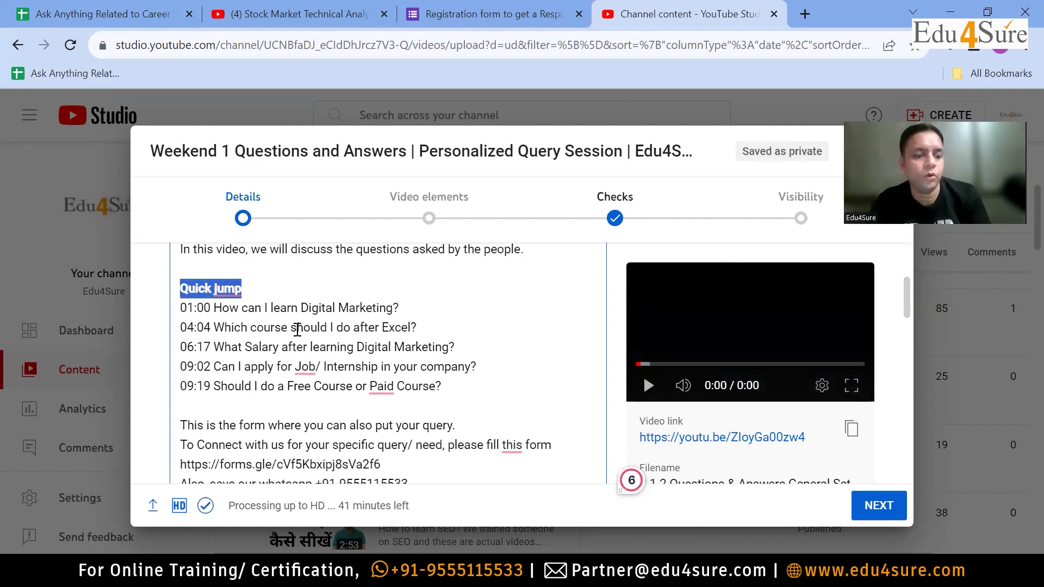
left_click(976, 74)
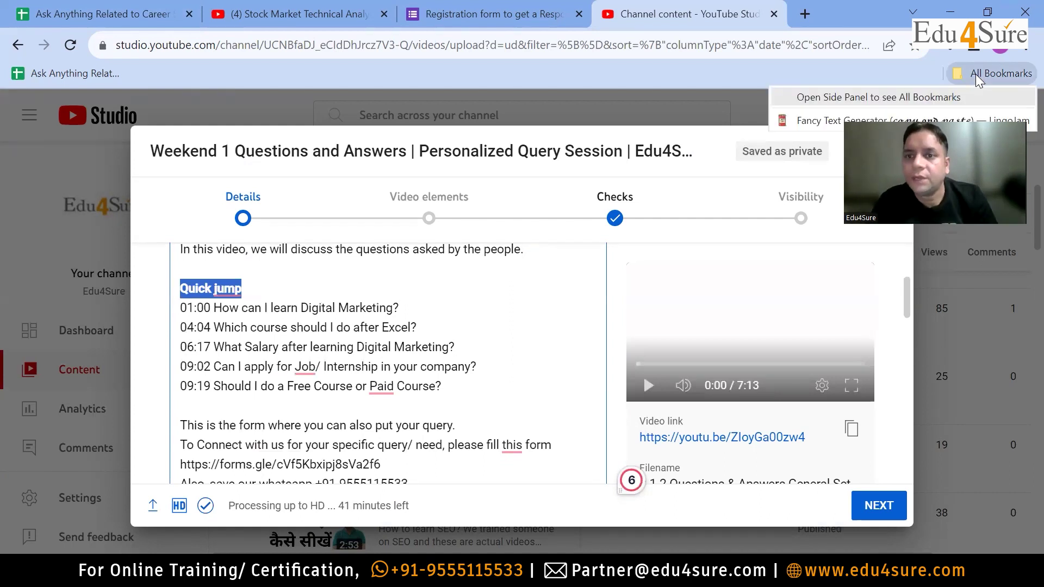
left_click(812, 126)
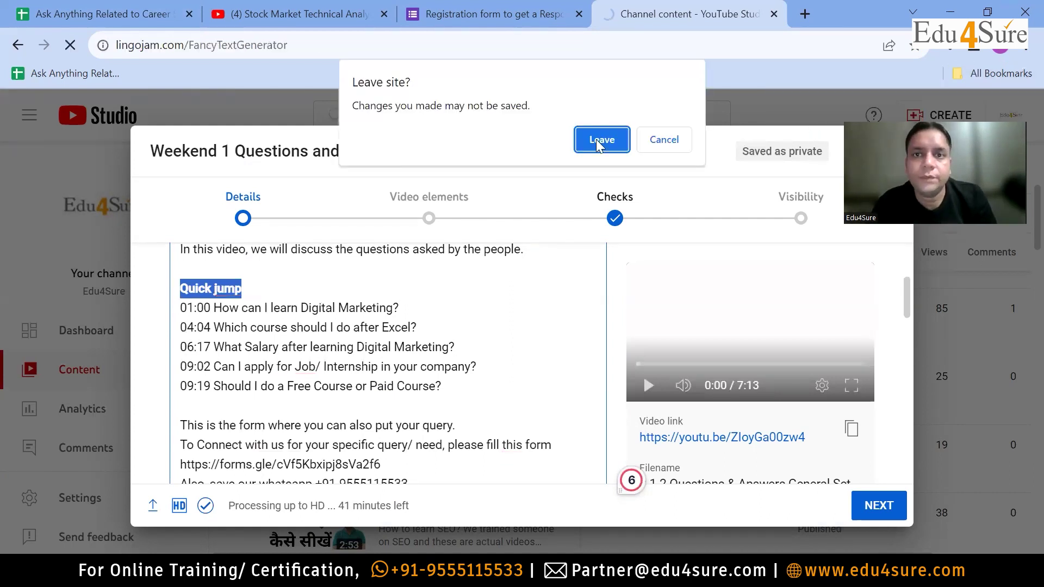
left_click(1000, 74)
left_click(996, 74)
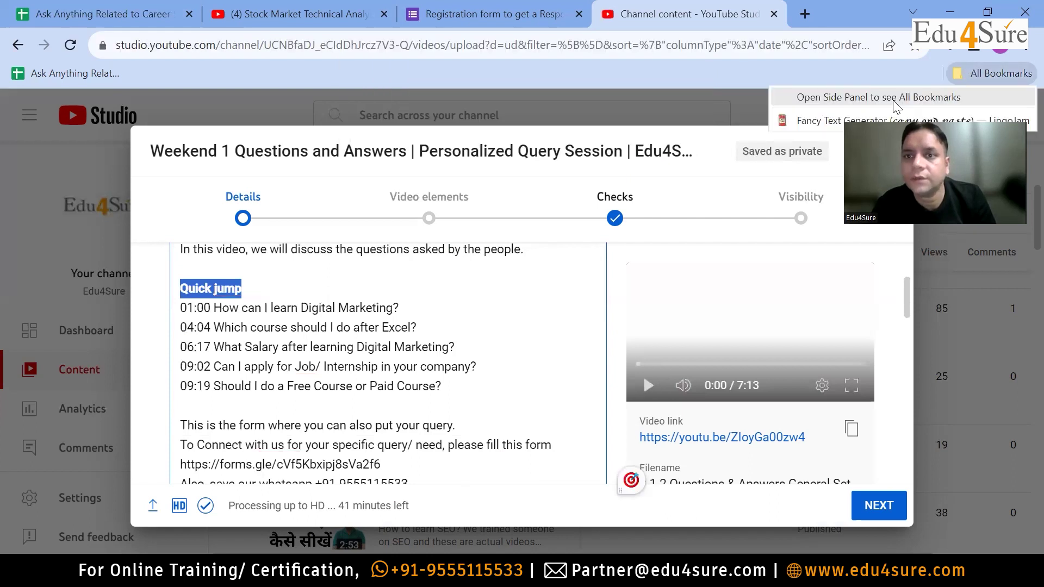
right_click(811, 125)
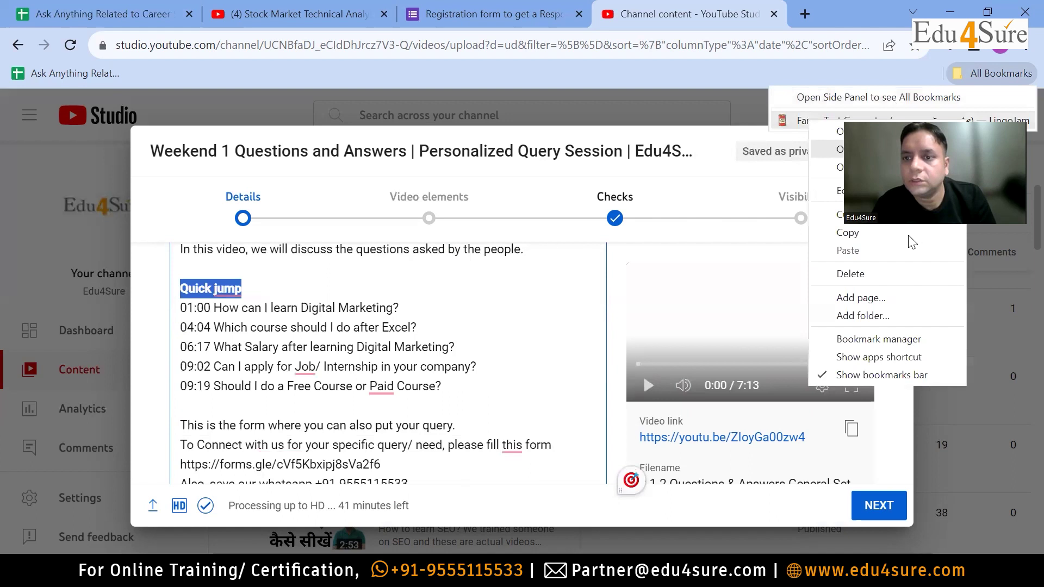
left_click_drag(919, 174, 712, 166)
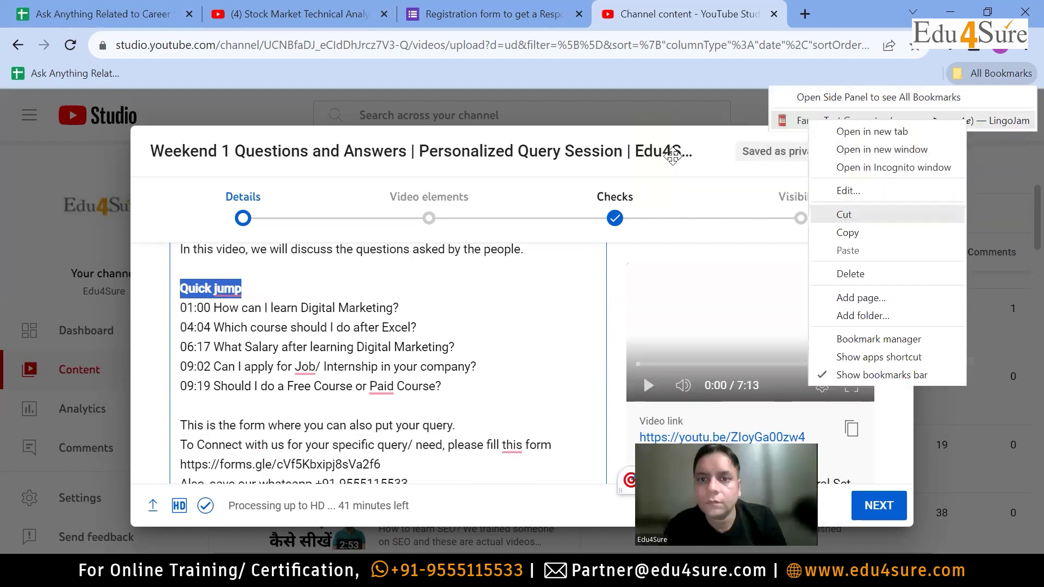
left_click(976, 77)
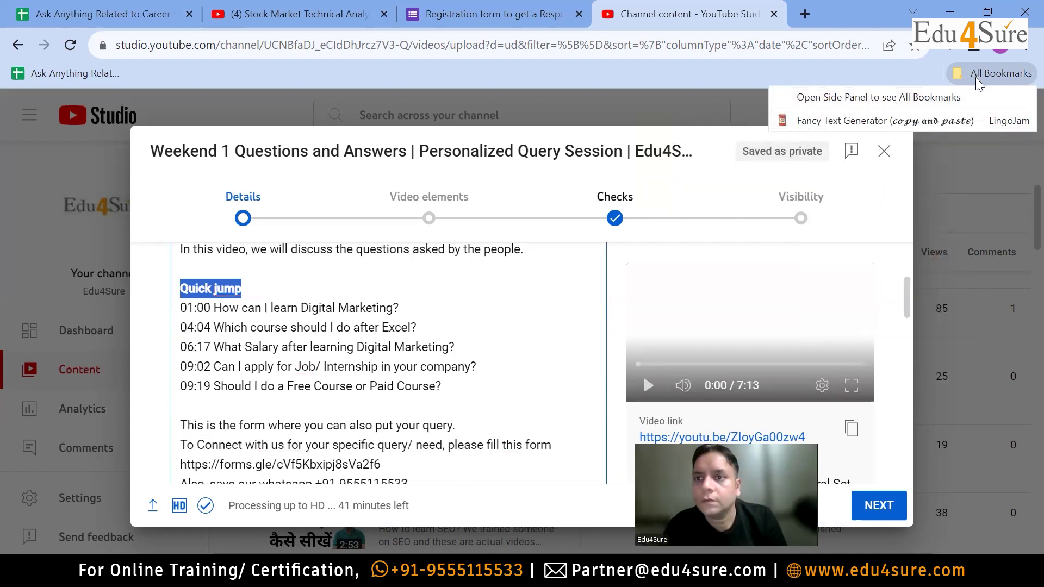
right_click(964, 125)
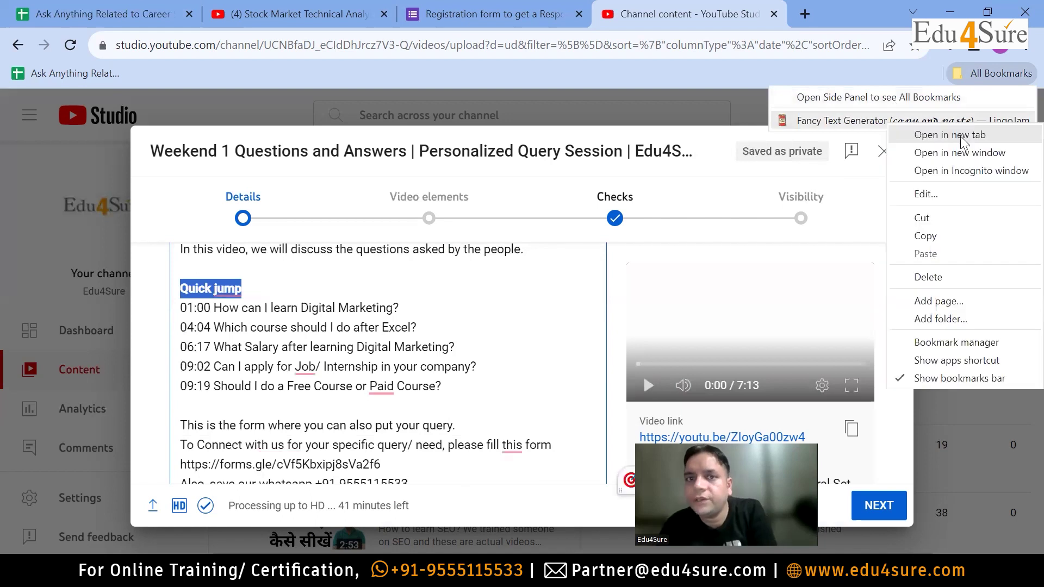
left_click(961, 137)
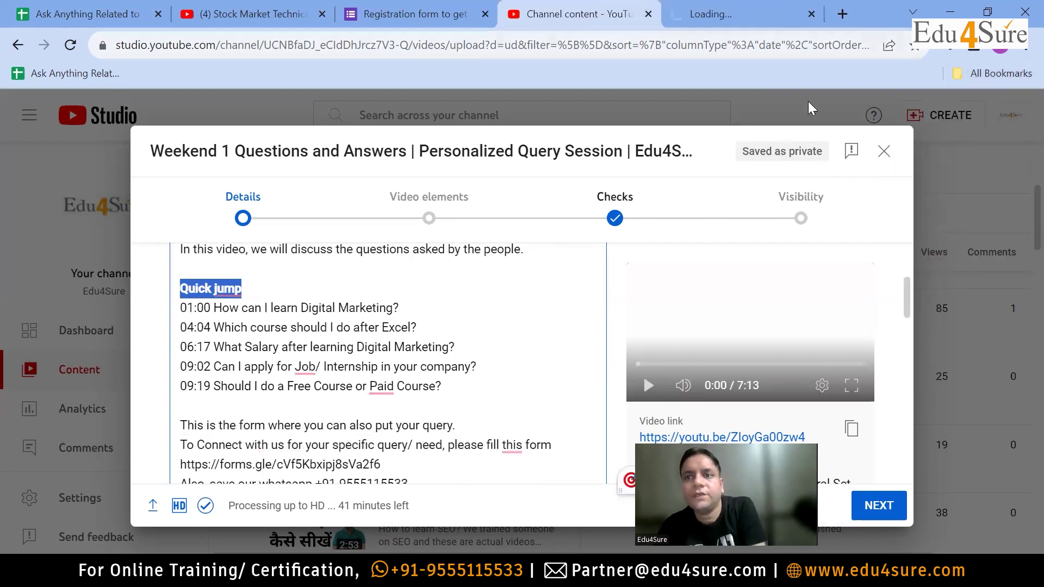
left_click(733, 11)
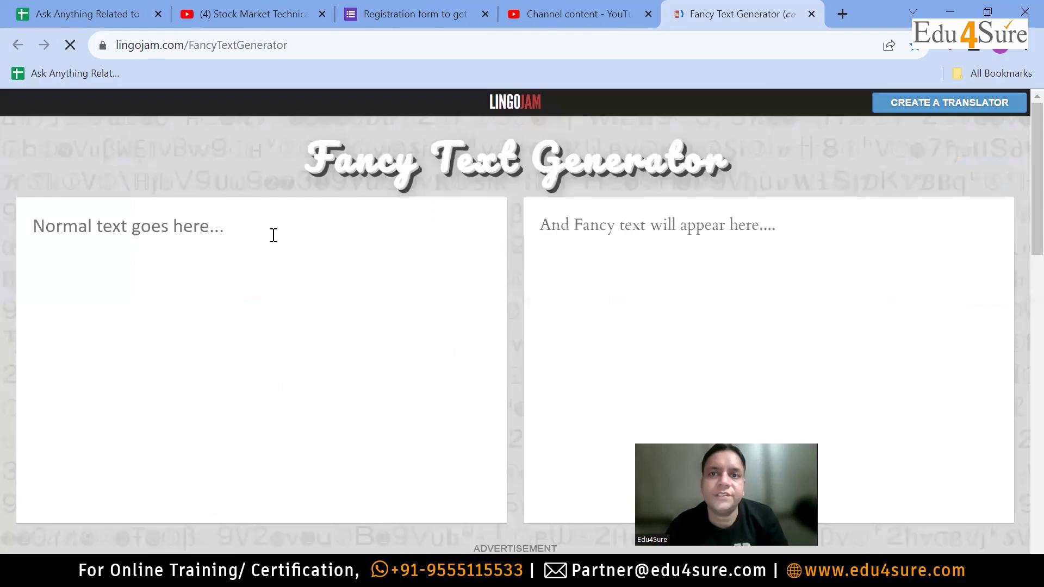
Step: Generate fancy versions of "Quick jump" and copy the small-caps one with a large Q
left_click(267, 250)
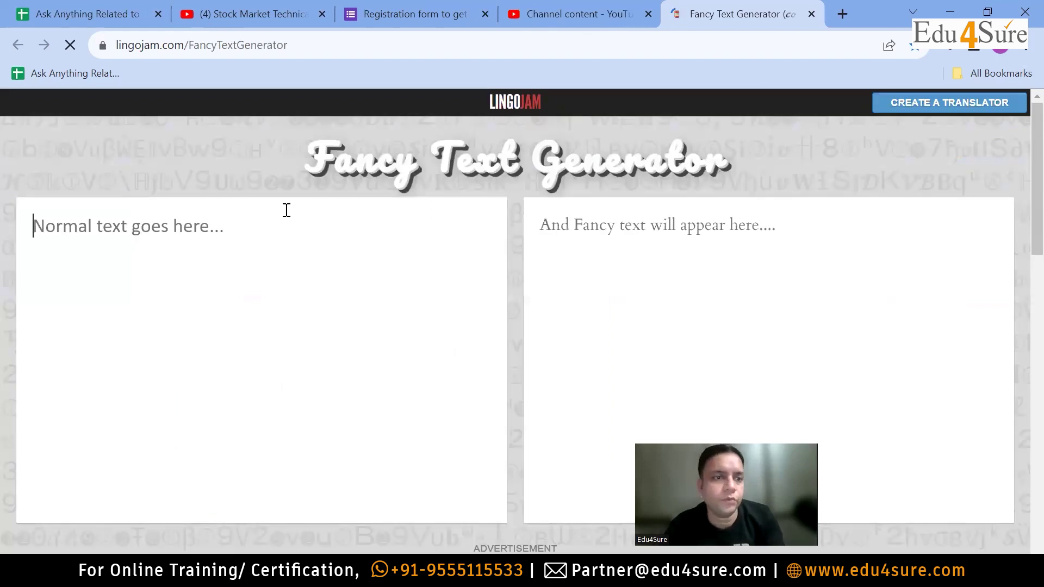
type("Quick jump")
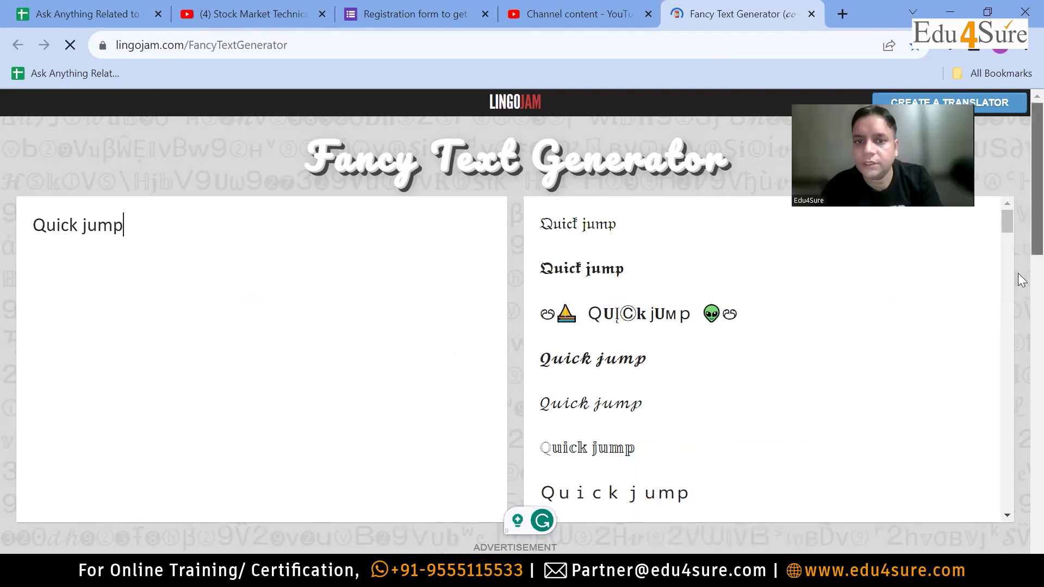
scroll(1019, 275, "down", 1)
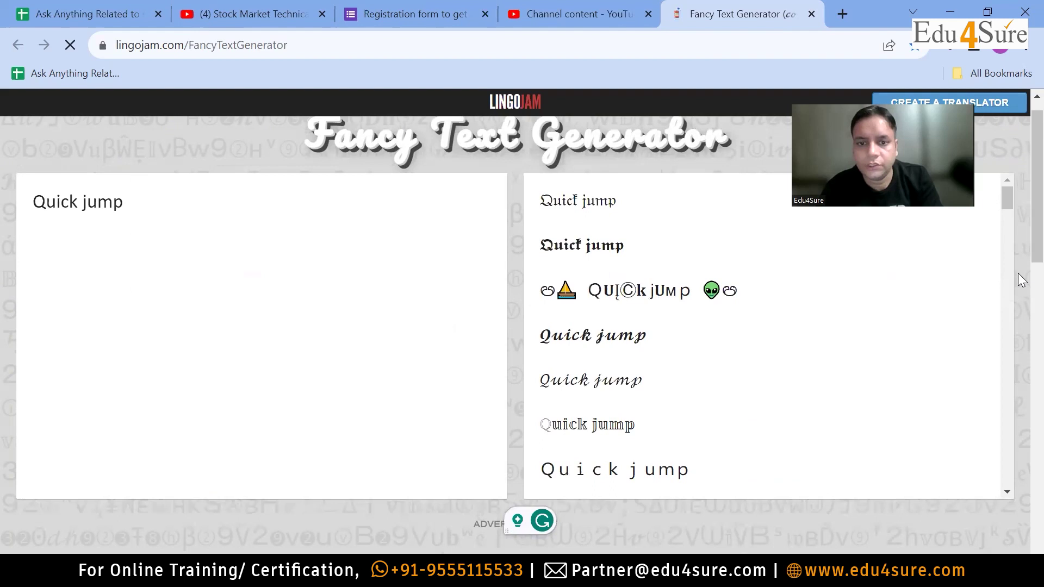
left_click(1011, 216)
scroll(669, 390, "down", 3)
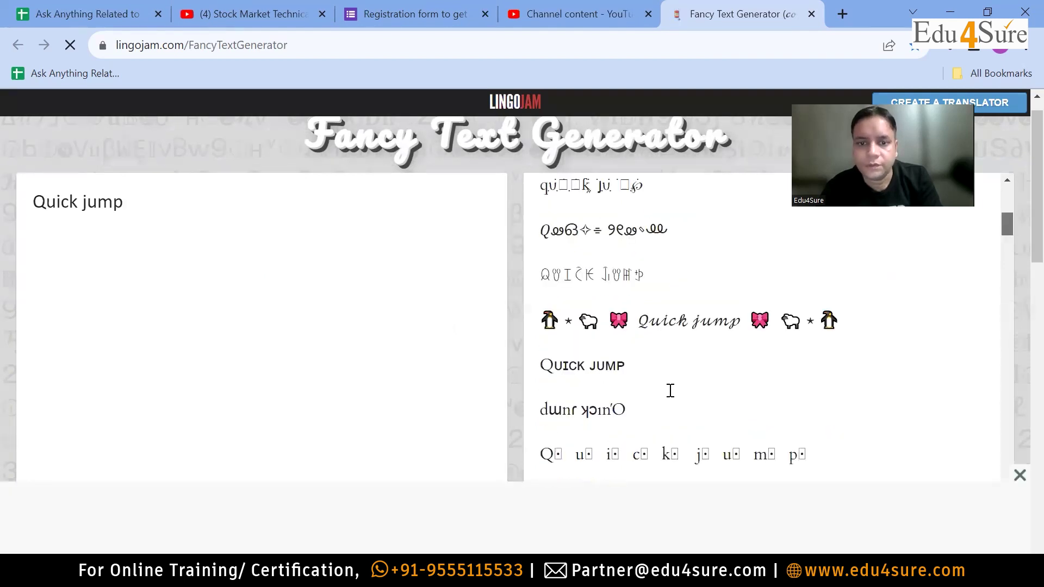
triple_click(537, 342)
key("ctrl+c")
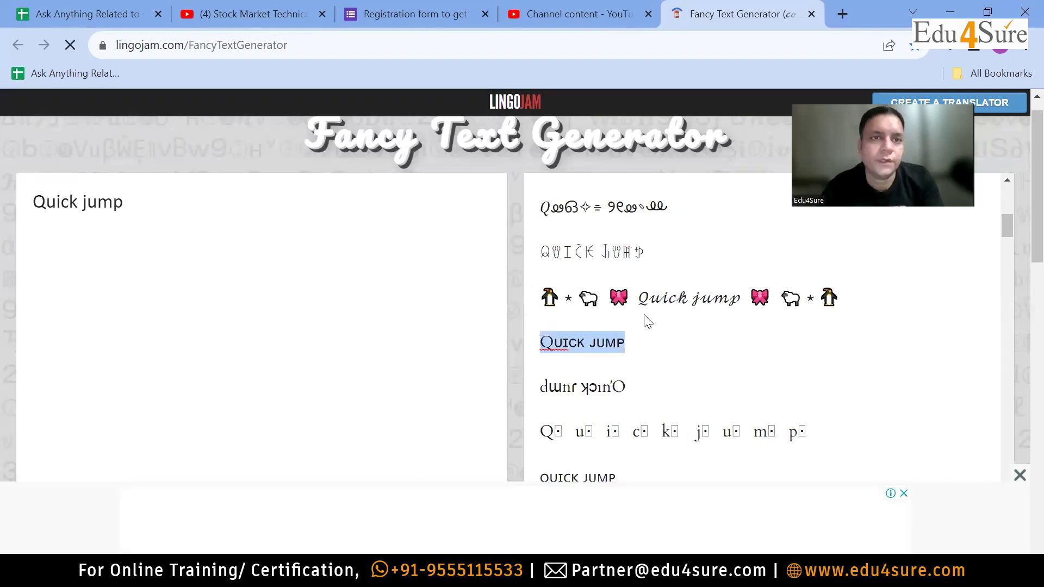
Step: Return to the video upload and replace the "Quick jump" heading in the description with the copied small-caps version
key("ctrl+shift+Tab")
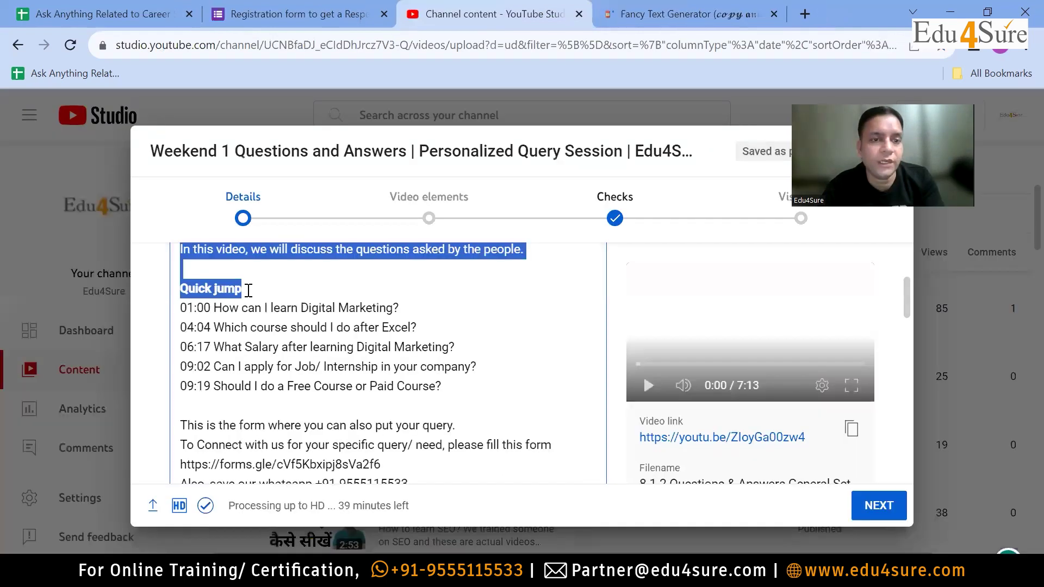
triple_click(182, 289)
key("ctrl+v")
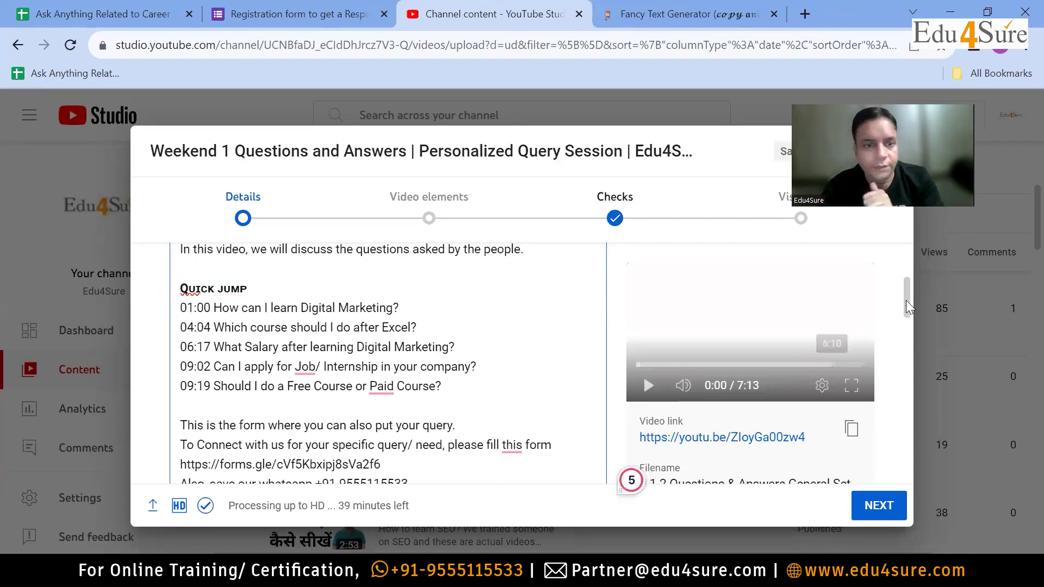
Step: Copy the description line "This is the form where you can also put your query." into the Fancy Text Generator as the source text
left_click(477, 425)
left_click(235, 426, "shift")
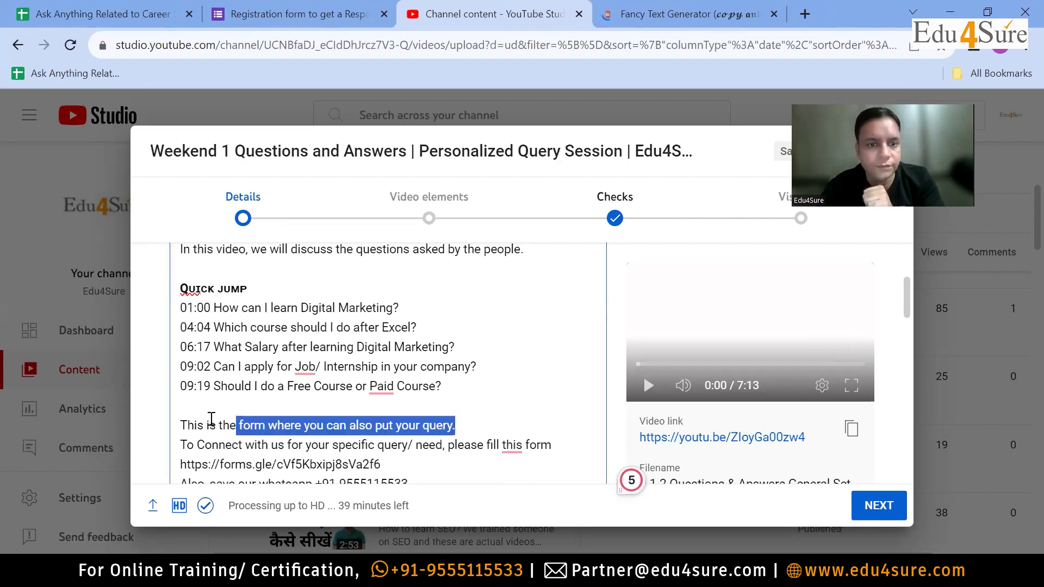
left_click(180, 425, "shift")
left_click(185, 426, "shift")
left_click(181, 426, "shift")
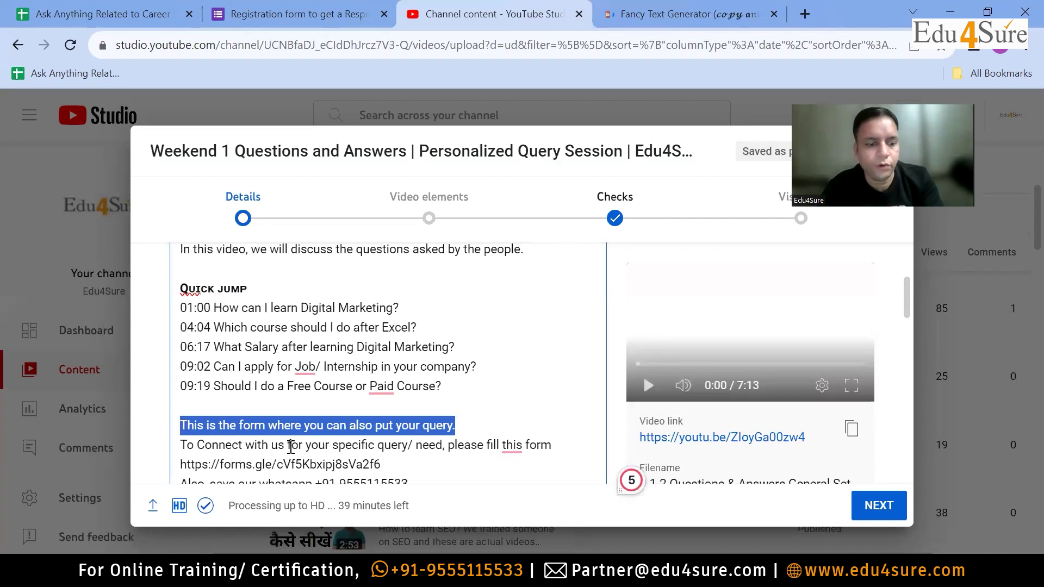
left_click(671, 16)
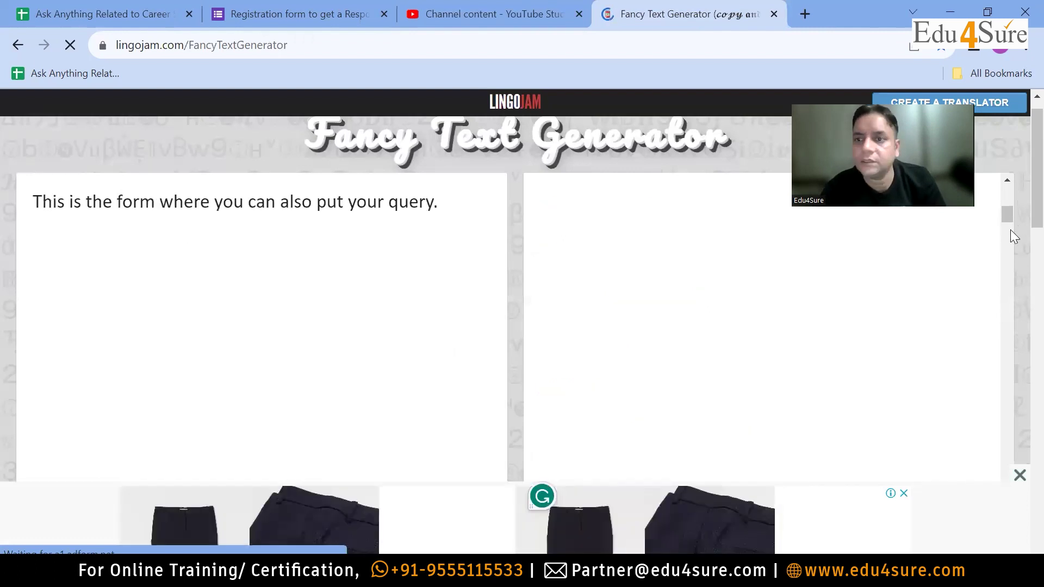
Step: Copy the bold serif version of the form sentence from the generated styles, leaving out its final period
left_click(1011, 230)
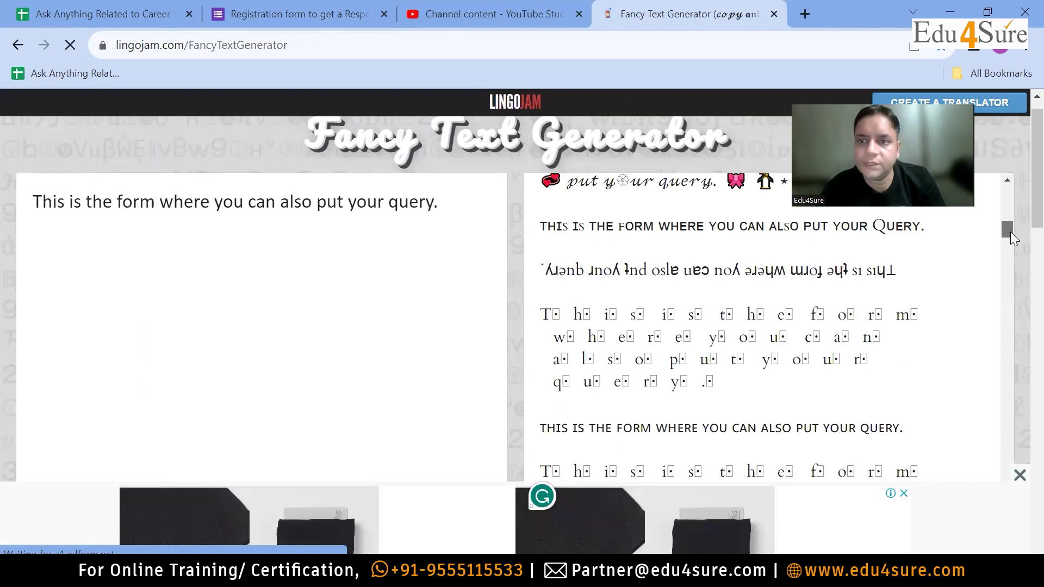
left_click_drag(1010, 239, 1018, 277)
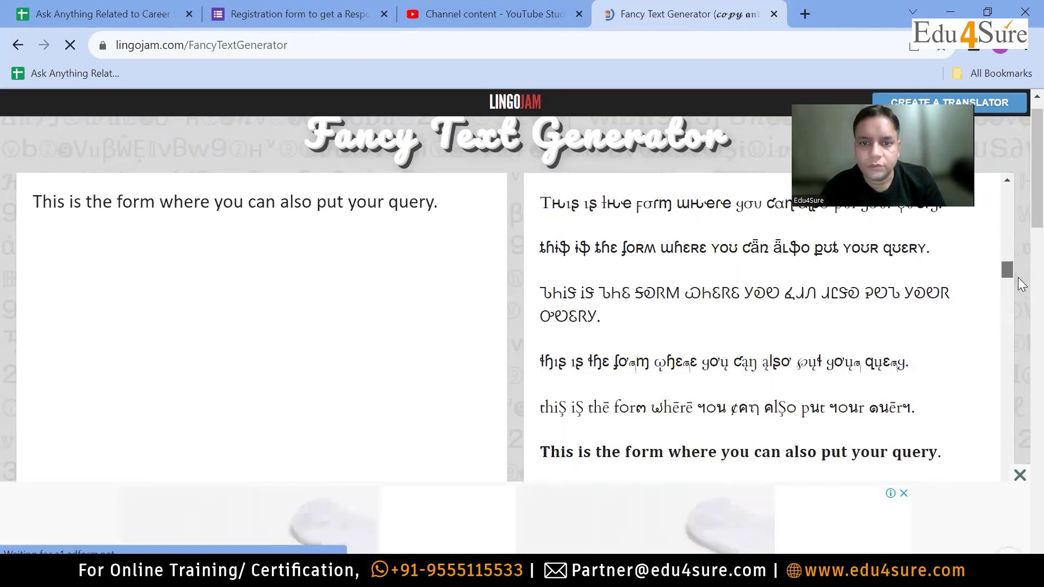
scroll(953, 354, "down", 1)
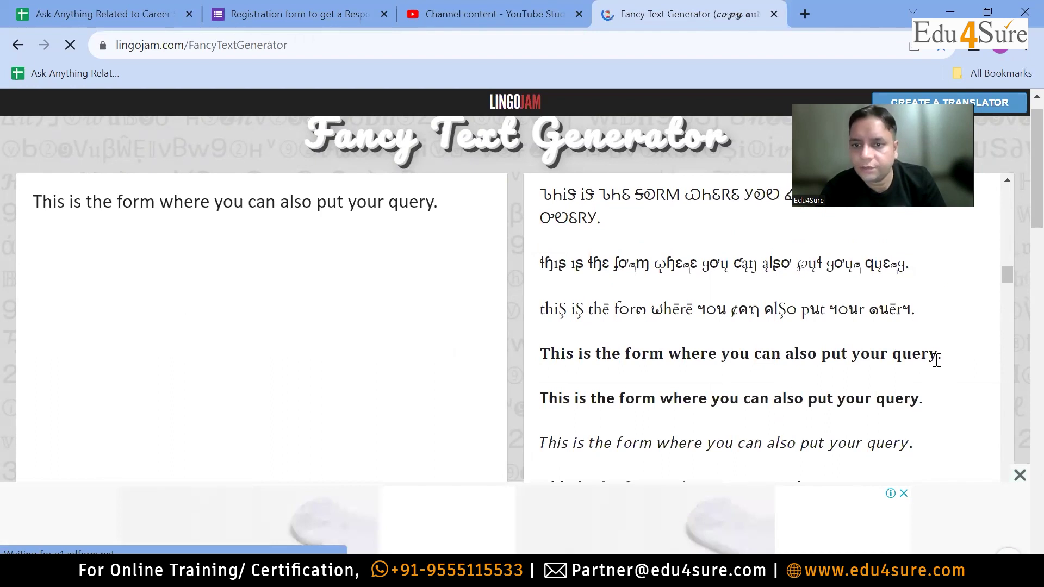
left_click_drag(939, 355, 544, 354)
key("ctrl+c")
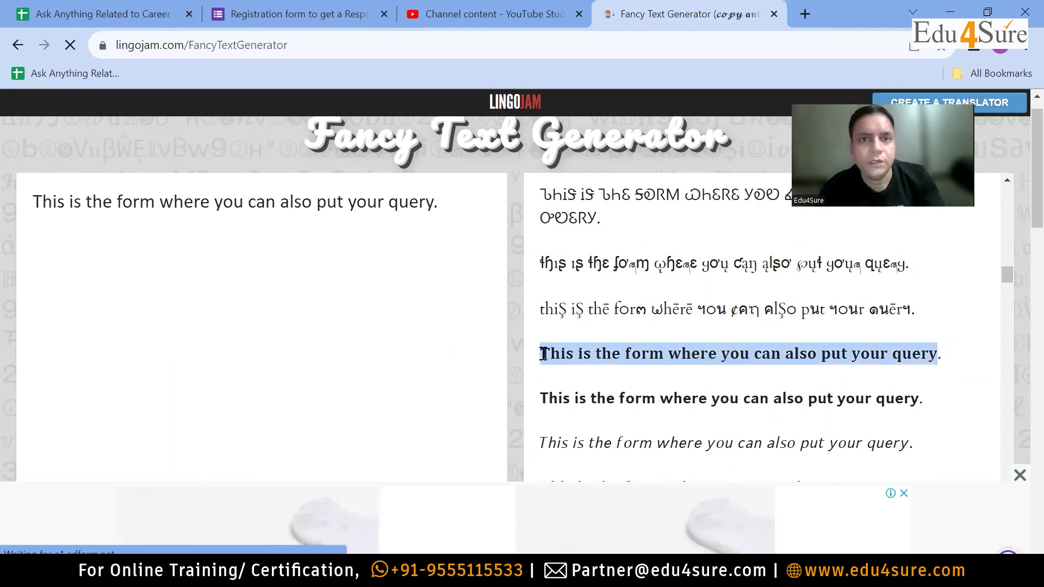
Step: Return to the video upload and replace the plain line about the query form in the description with the copied bold serif version
left_click(465, 12)
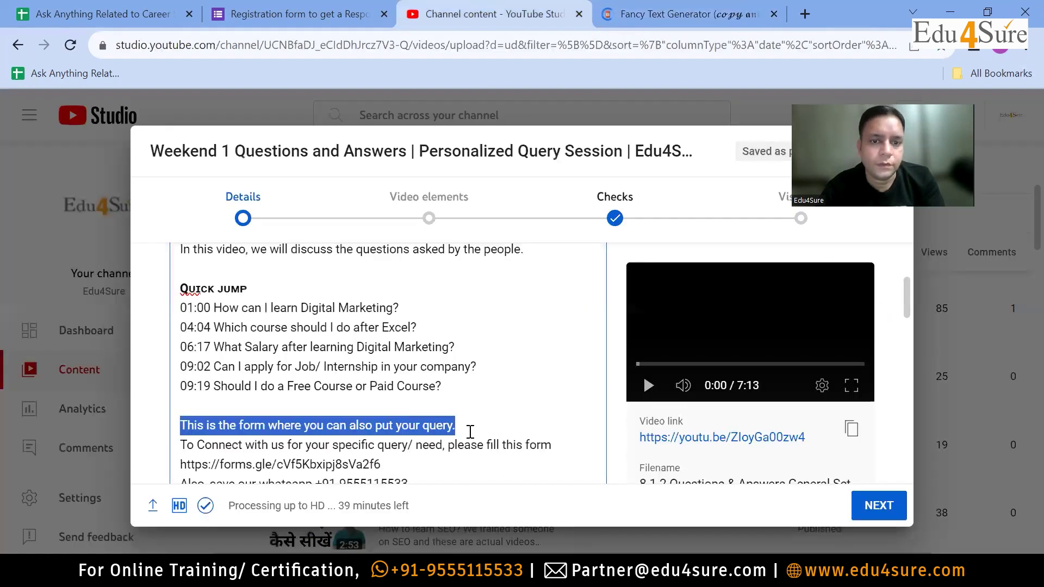
left_click(471, 432)
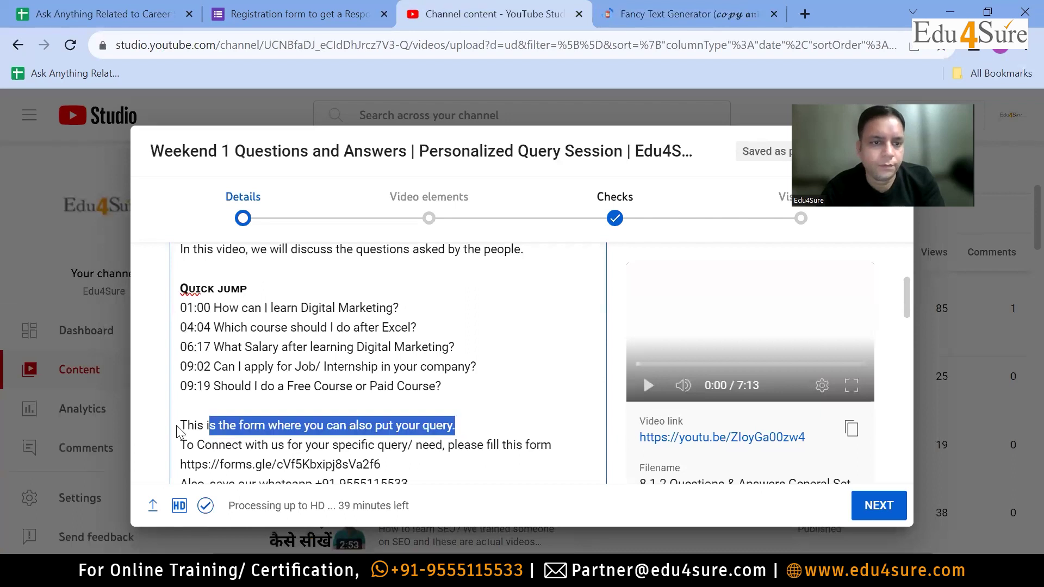
left_click(220, 425)
left_click_drag(456, 425, 217, 418)
key("BackSpace")
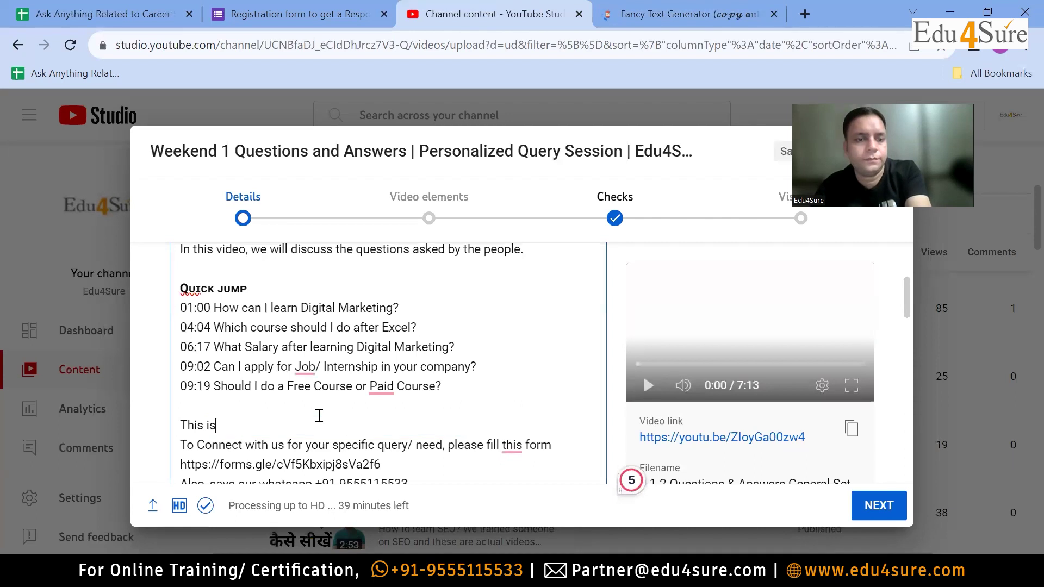
key("BackSpace")
key("BackSpace")
key("BackSpace")
key("BackSpace")
key("BackSpace")
key("BackSpace")
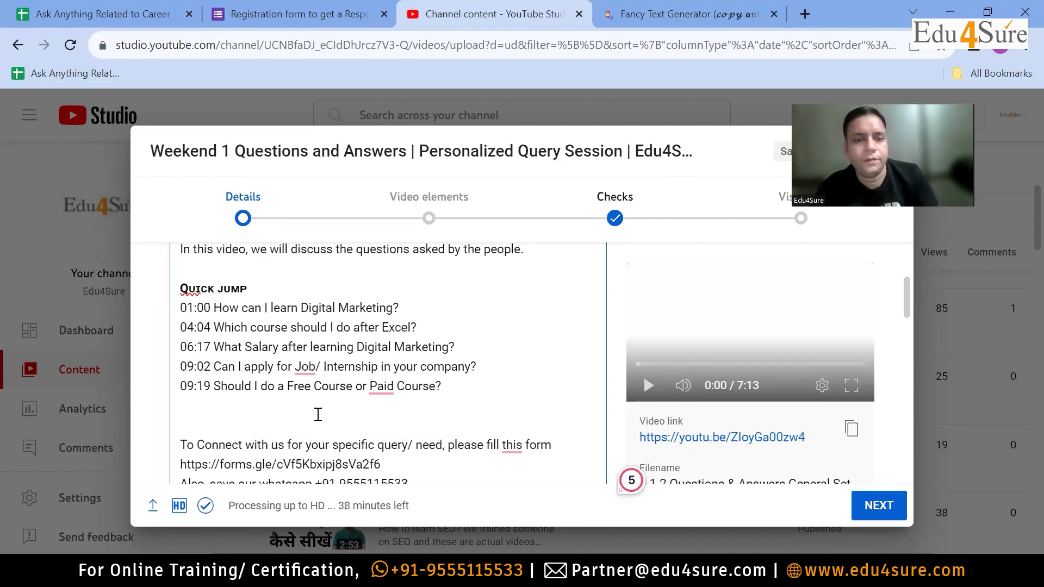
key("ctrl+v")
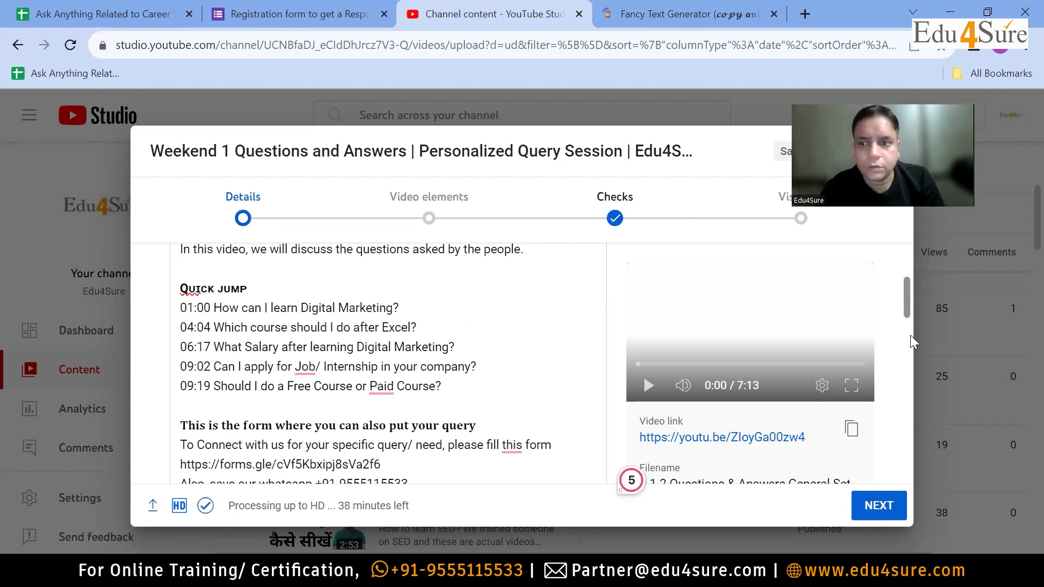
Step: Open the file picker for a custom thumbnail and browse the To Be Published folder with All Files shown
scroll(907, 312, "down", 1)
scroll(908, 335, "down", 1)
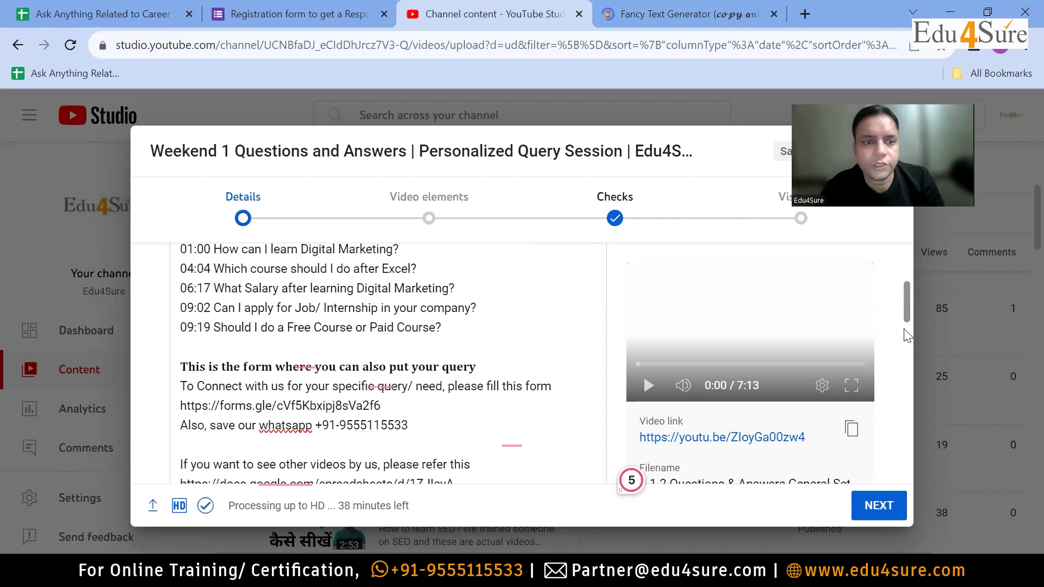
scroll(908, 335, "down", 1)
scroll(899, 380, "down", 4)
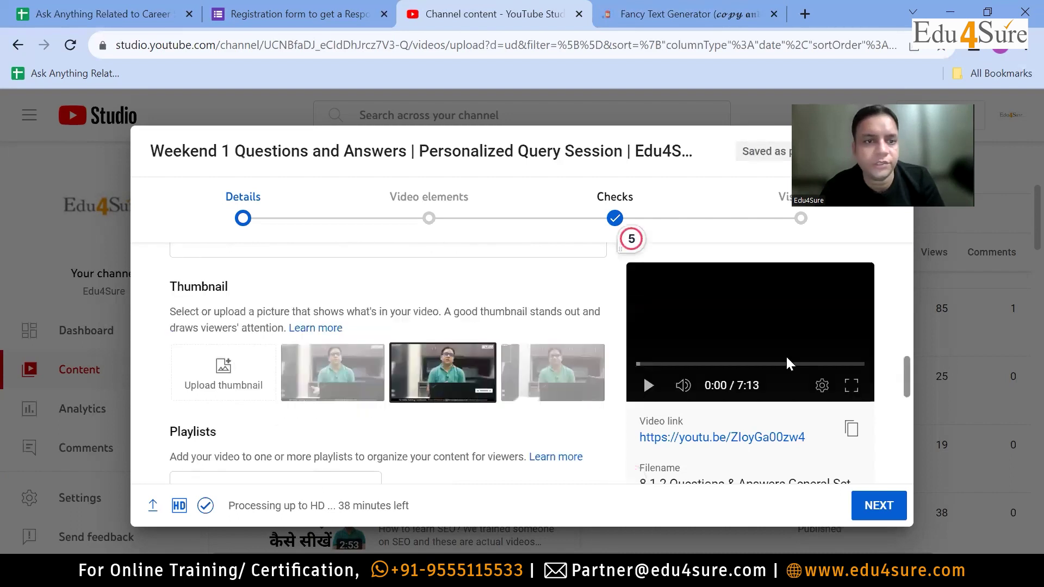
scroll(517, 330, "up", 1)
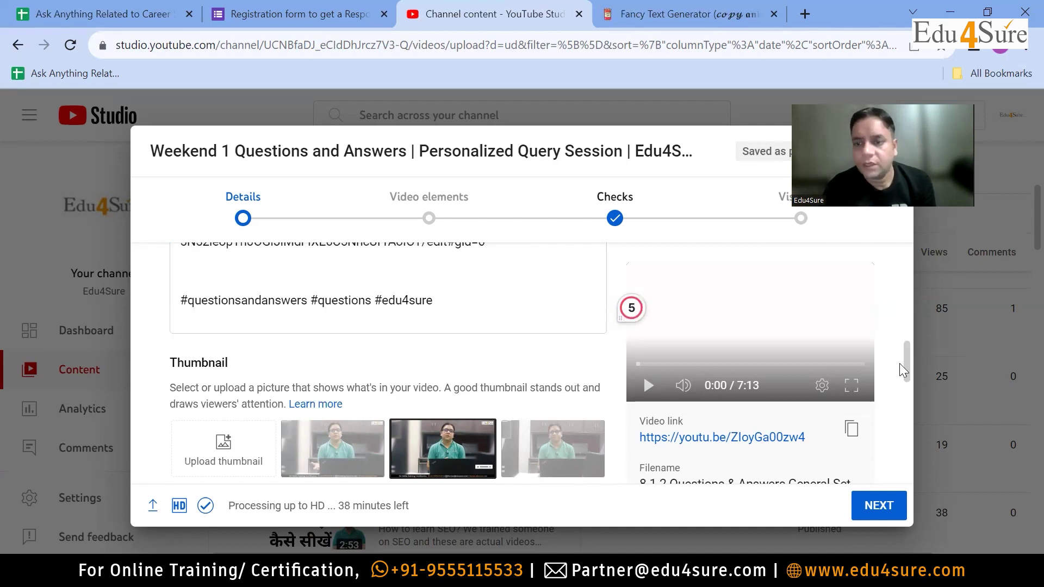
scroll(906, 363, "down", 2)
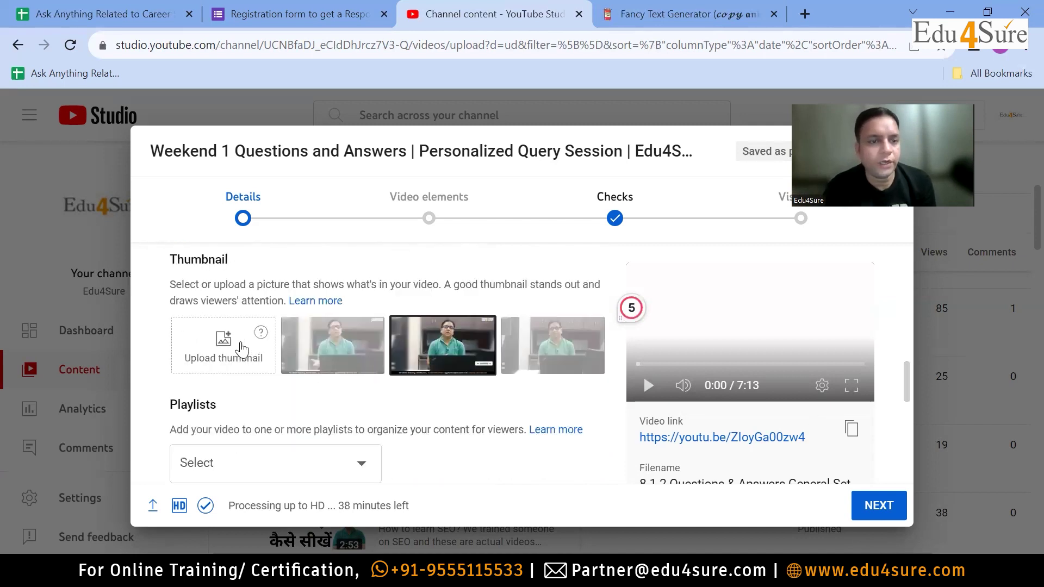
left_click(236, 344)
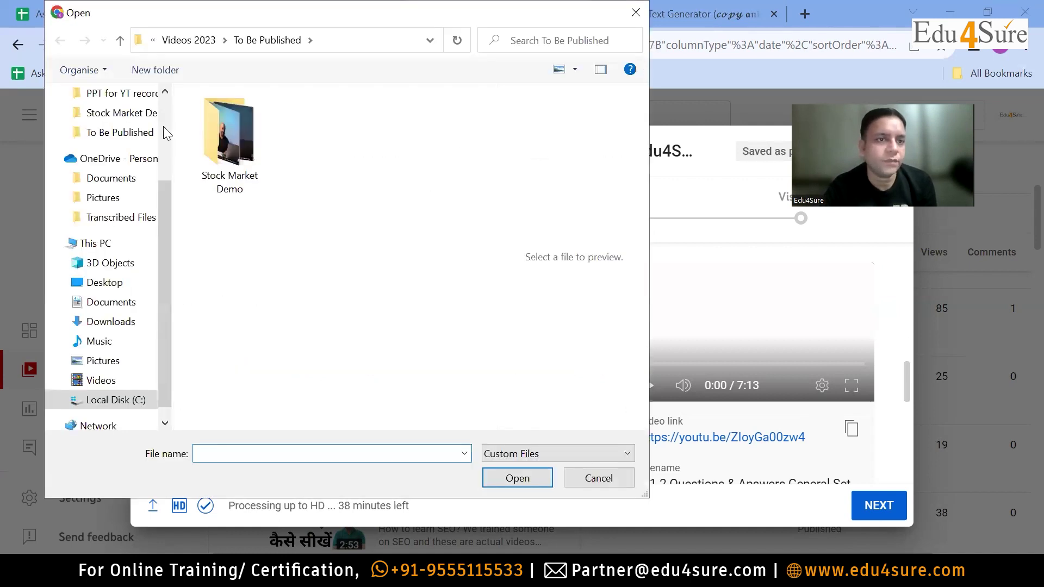
left_click(125, 143)
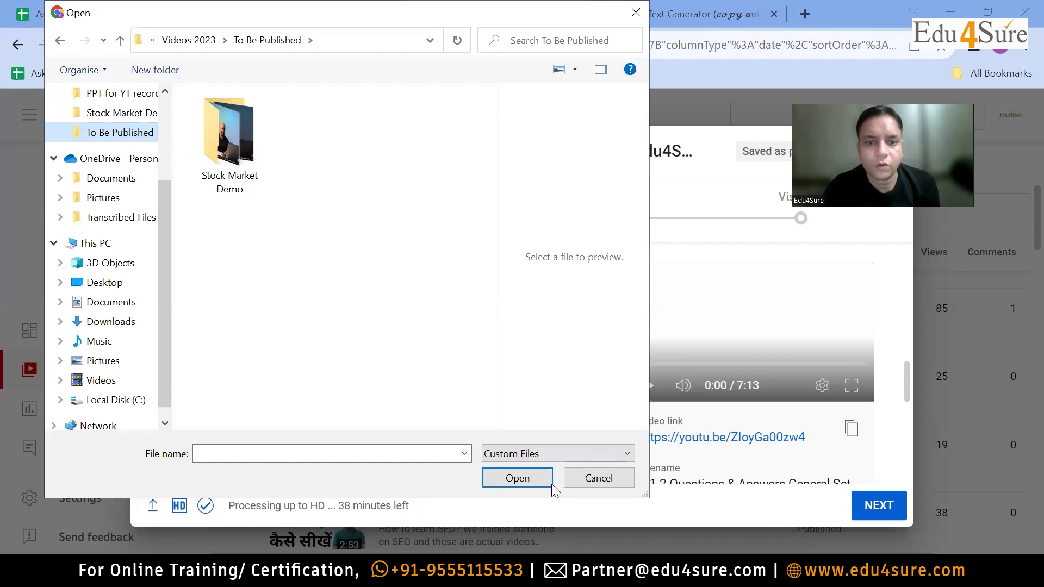
left_click(524, 455)
key("Return")
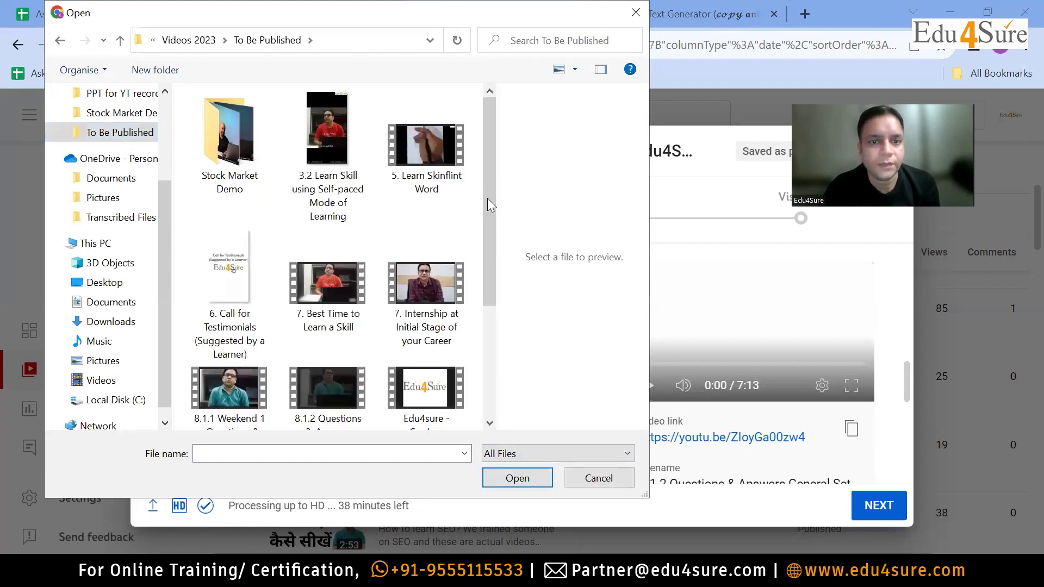
left_click_drag(487, 198, 492, 267)
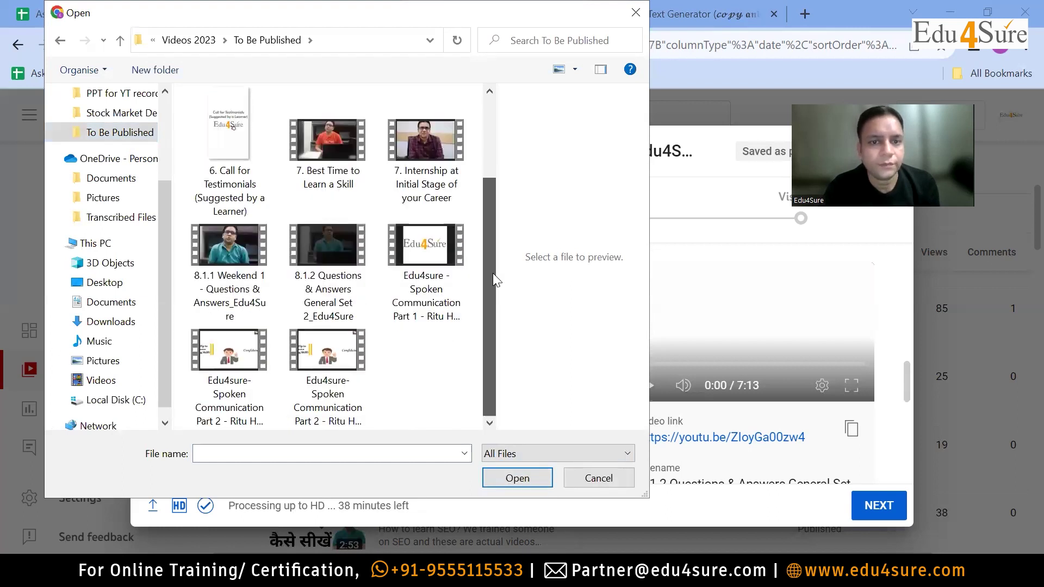
left_click_drag(490, 271, 491, 233)
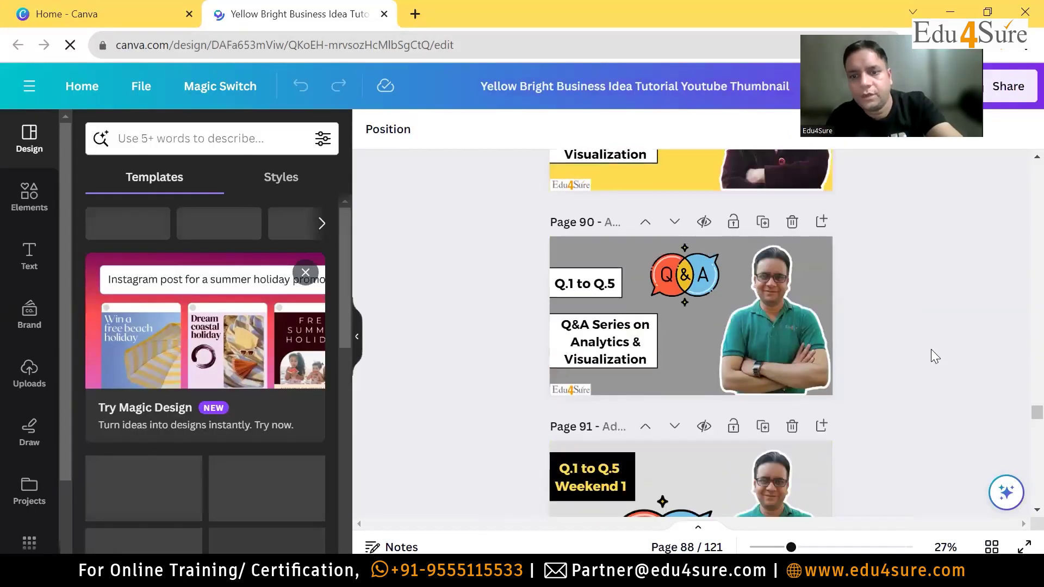
Step: Switch to the Canva YouTube thumbnail design, find page 91, and set the download file type to PNG
scroll(931, 349, "down", 3)
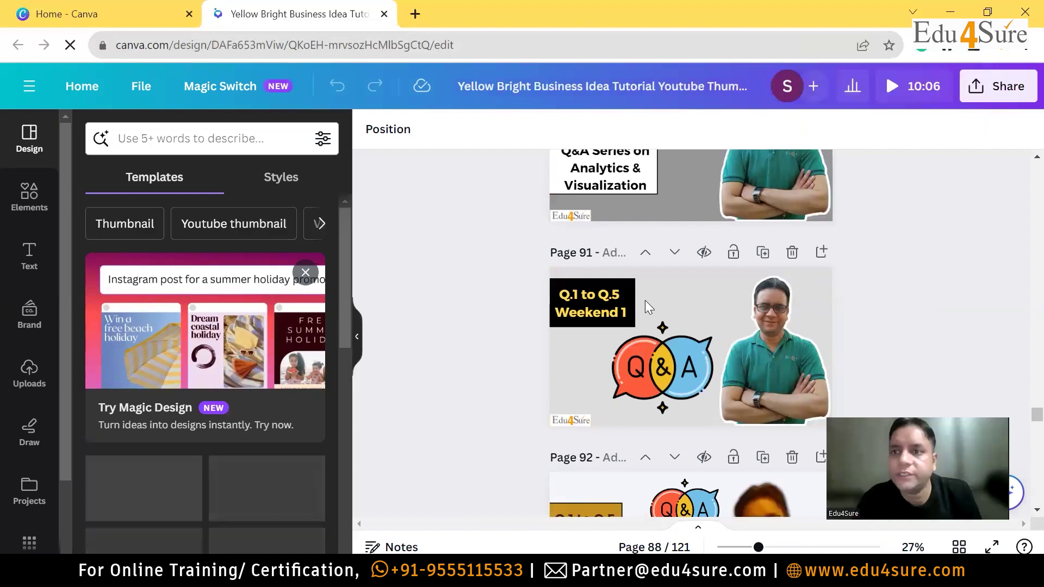
left_click(1002, 100)
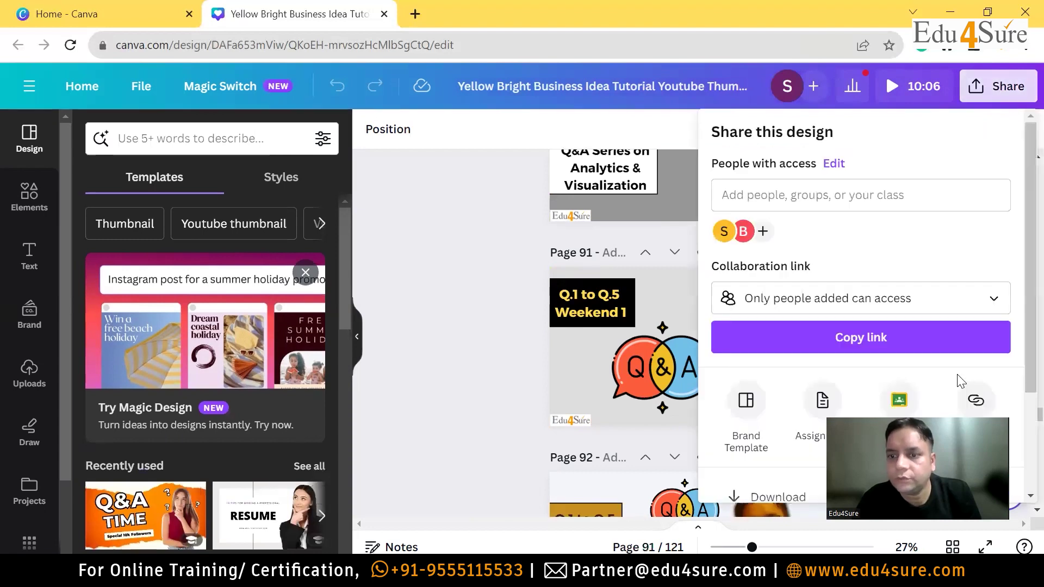
scroll(800, 430, "down", 2)
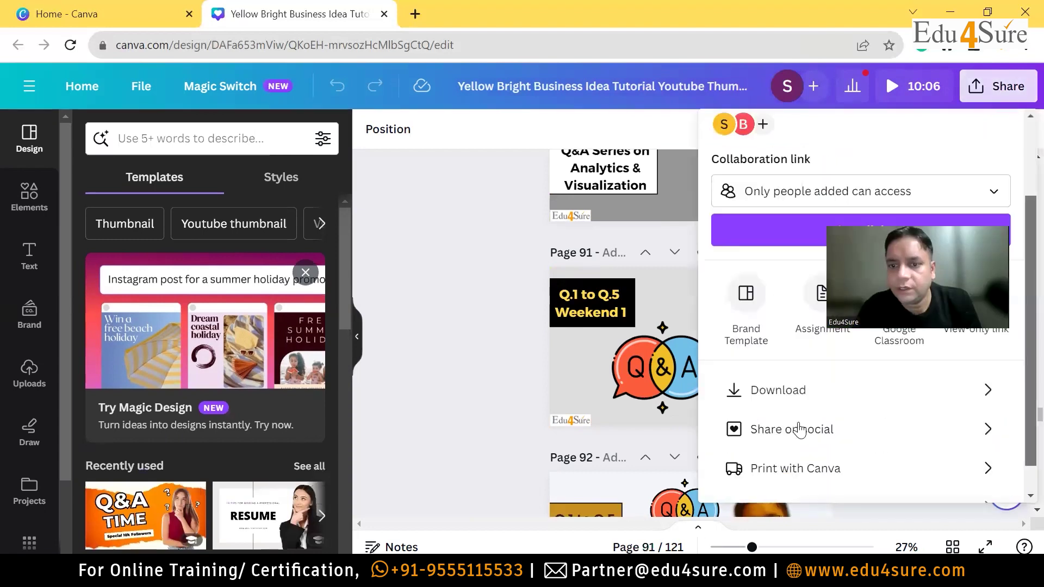
left_click(827, 391)
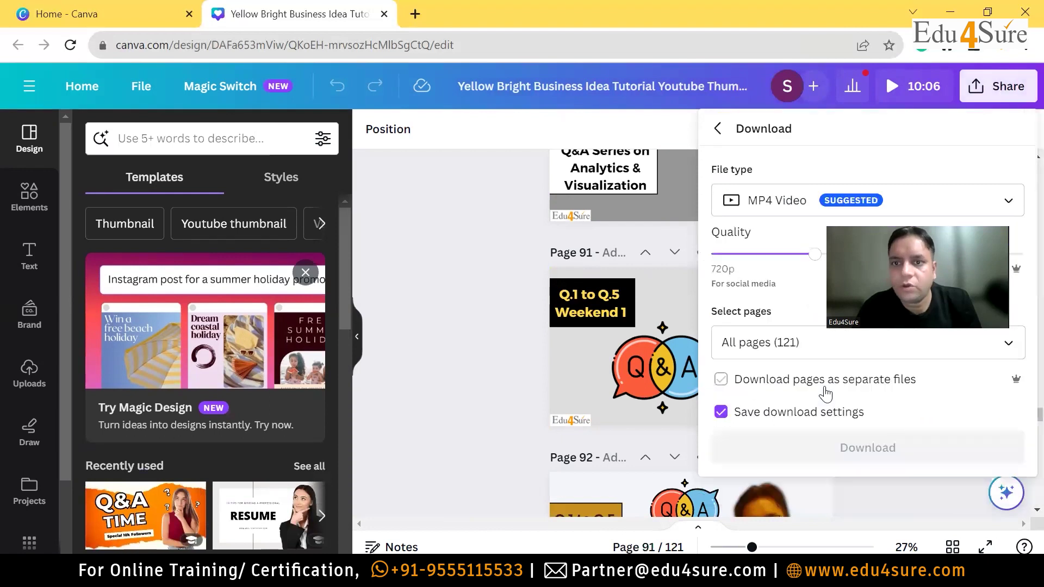
left_click(993, 206)
left_click(826, 148)
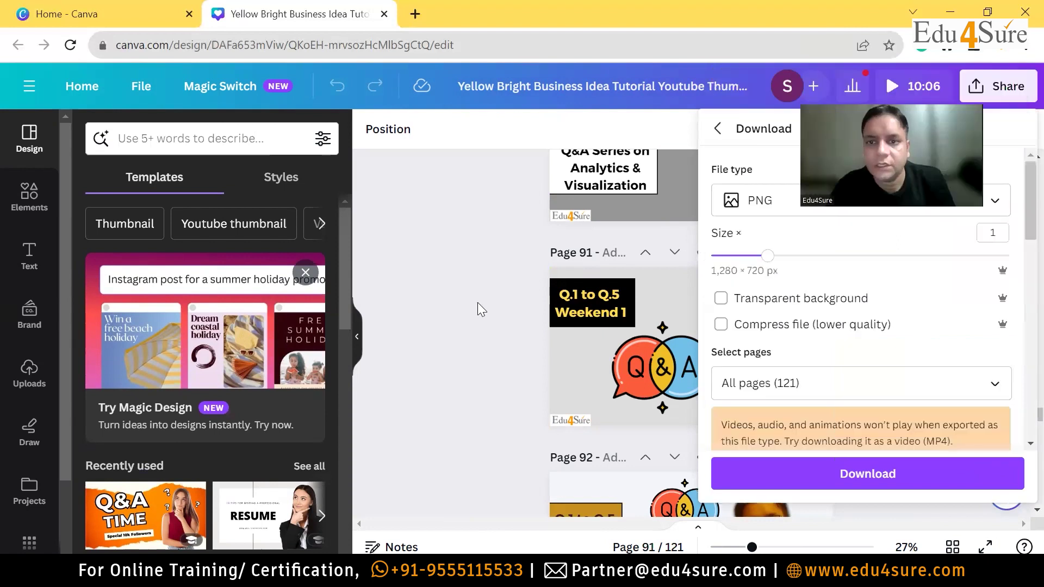
Step: Select the "Q.1 to Q.5 Weekend 1" thumbnail on page 91 and download only that current page as PNG
left_click(568, 350)
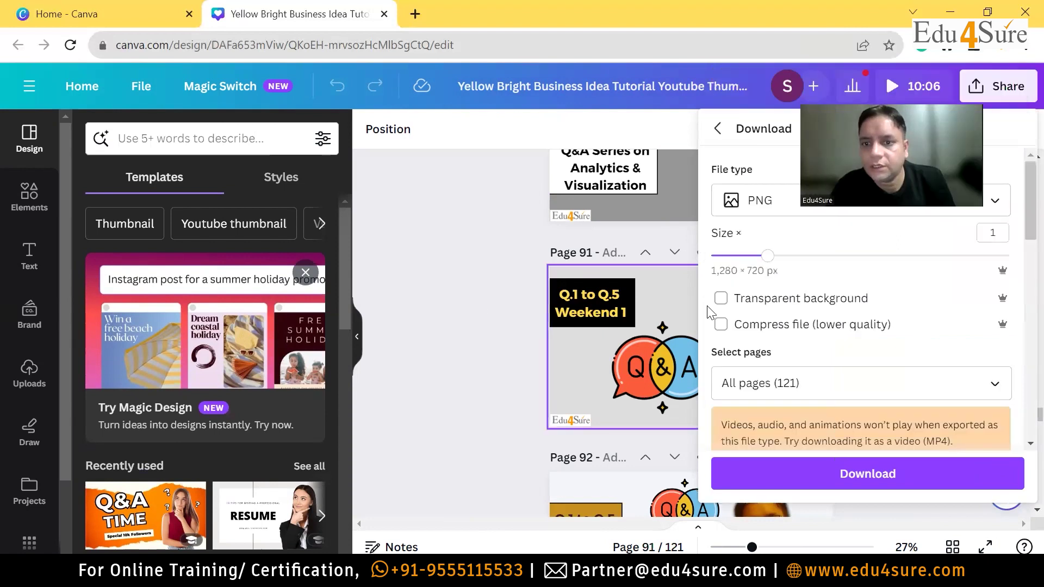
left_click(709, 313)
left_click(984, 91)
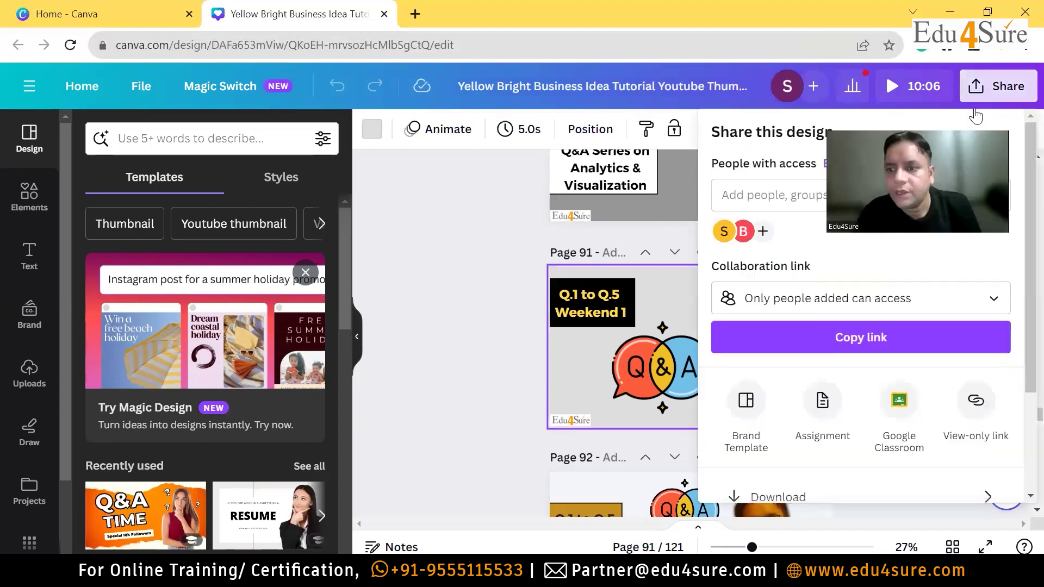
scroll(1021, 411, "down", 2)
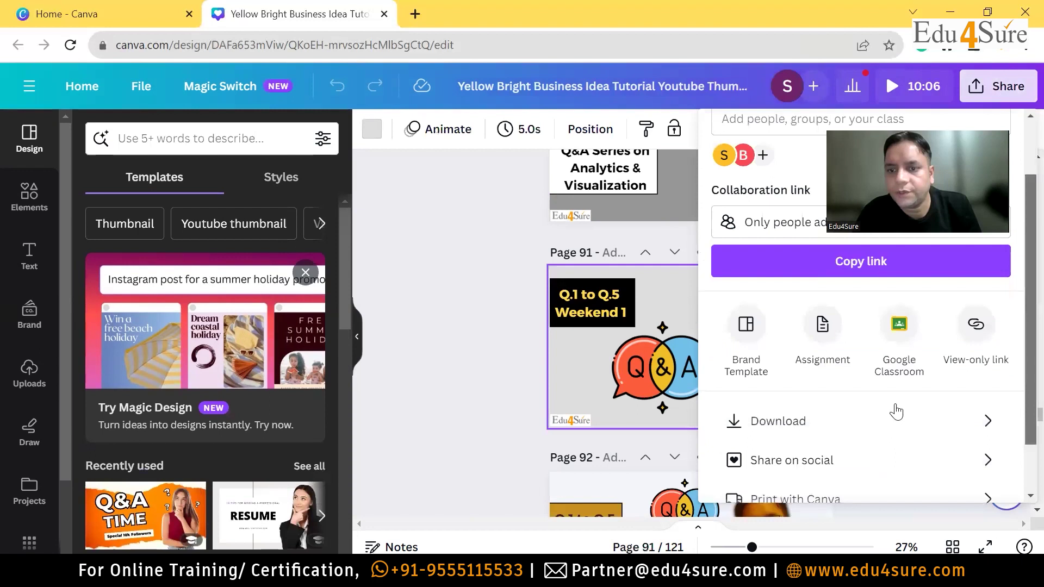
scroll(895, 412, "down", 1)
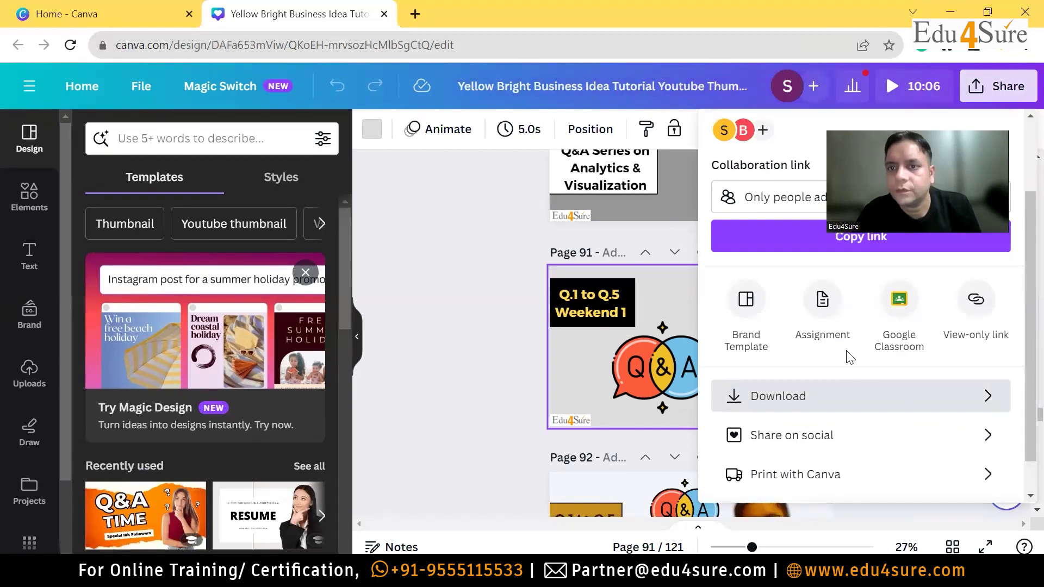
left_click(851, 396)
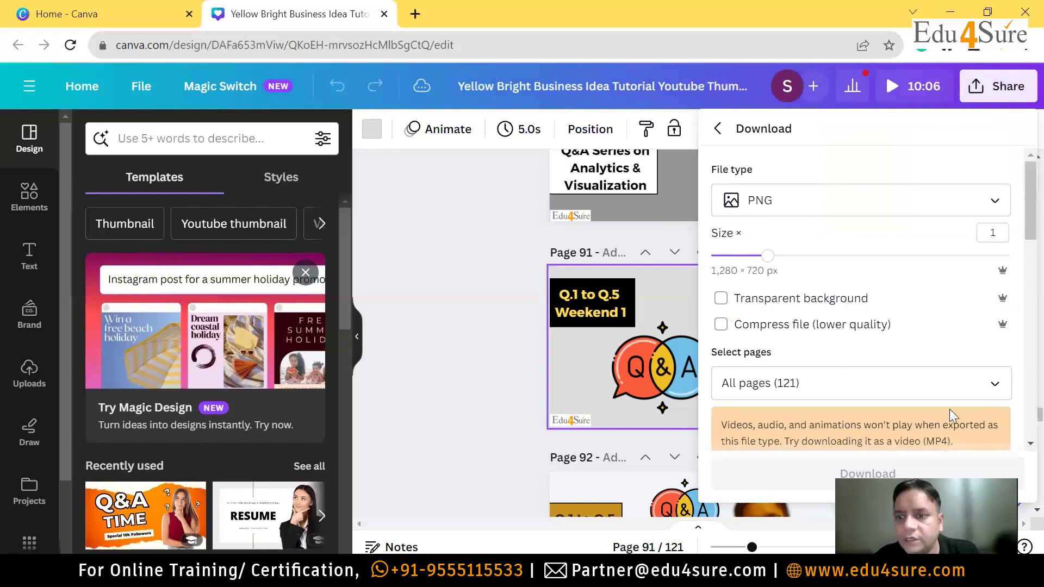
left_click(997, 371)
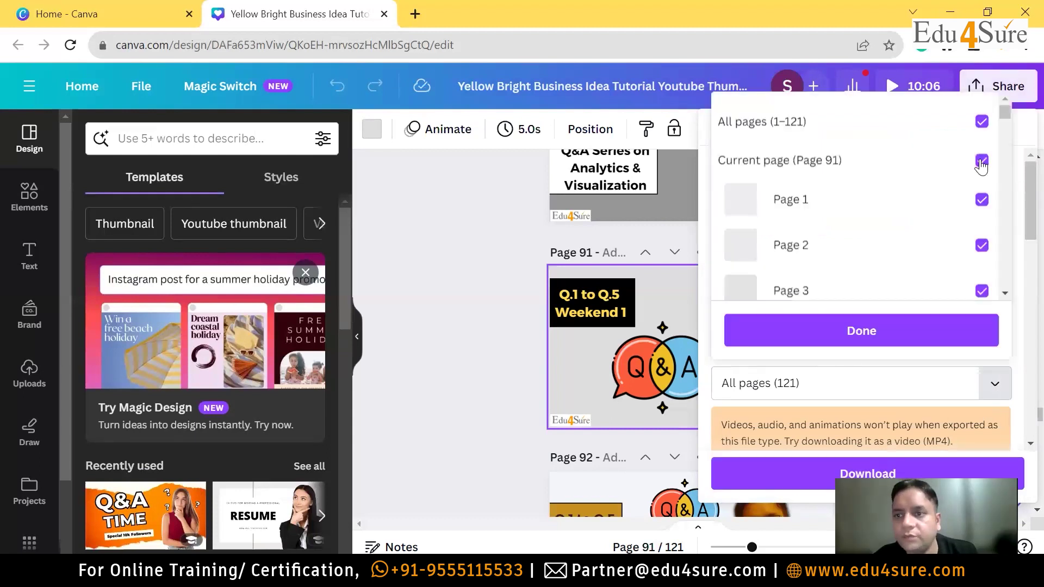
left_click(977, 124)
left_click(982, 163)
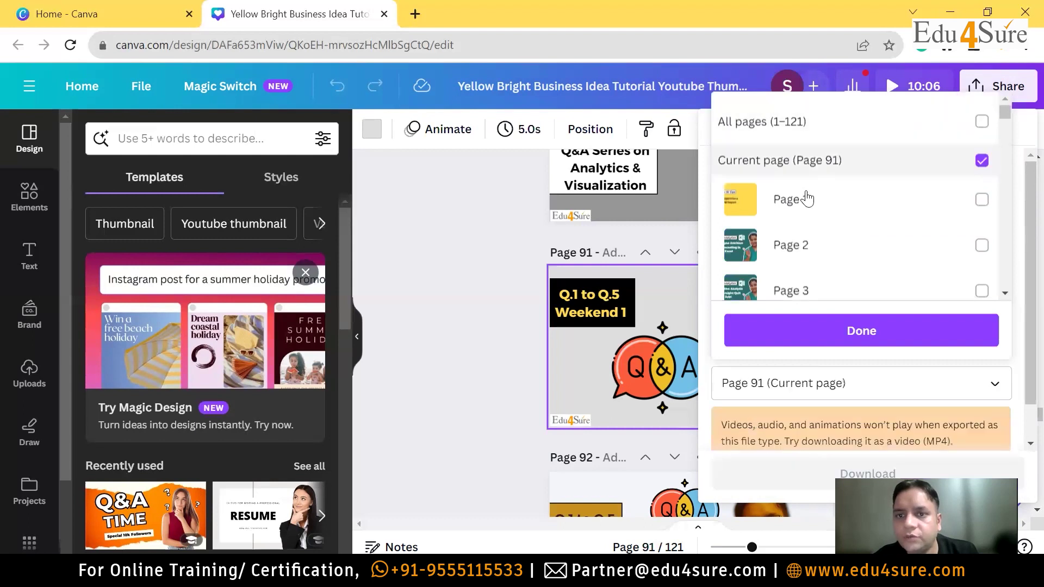
left_click(850, 338)
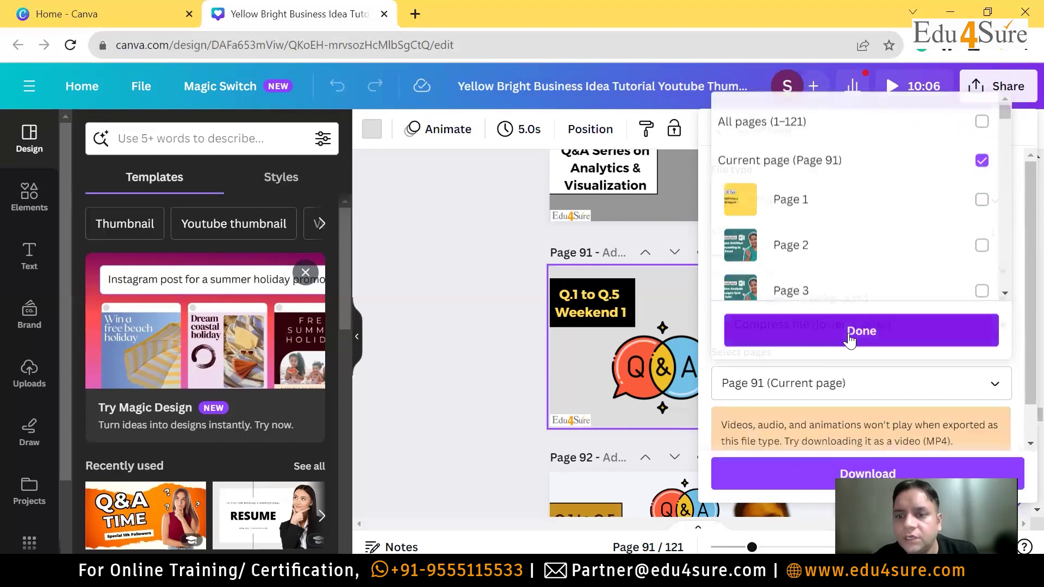
left_click(862, 473)
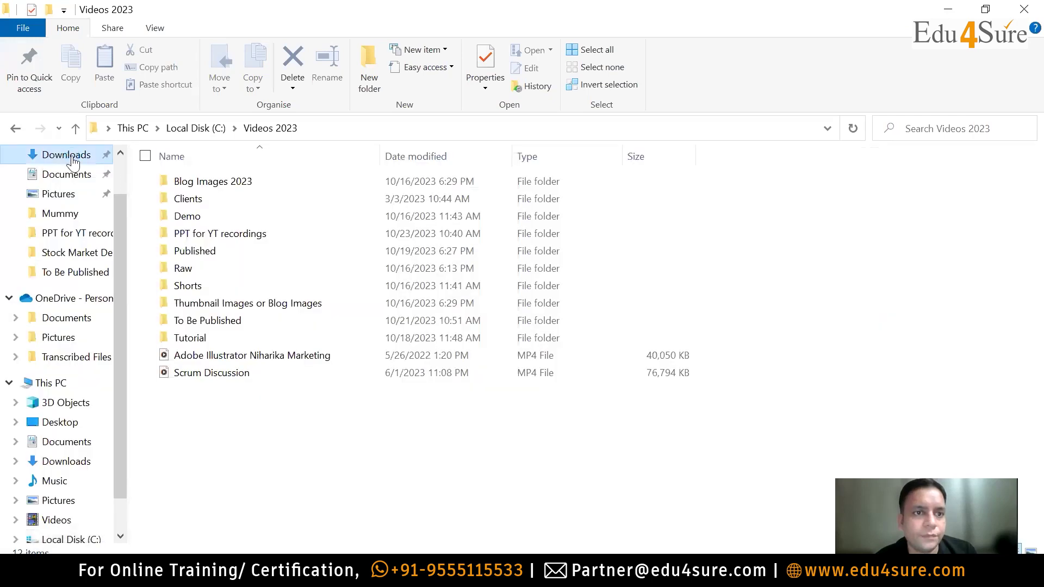
Step: In File Explorer's Downloads folder, start renaming the newly downloaded thumbnail PNG and clear its existing name
left_click(75, 157)
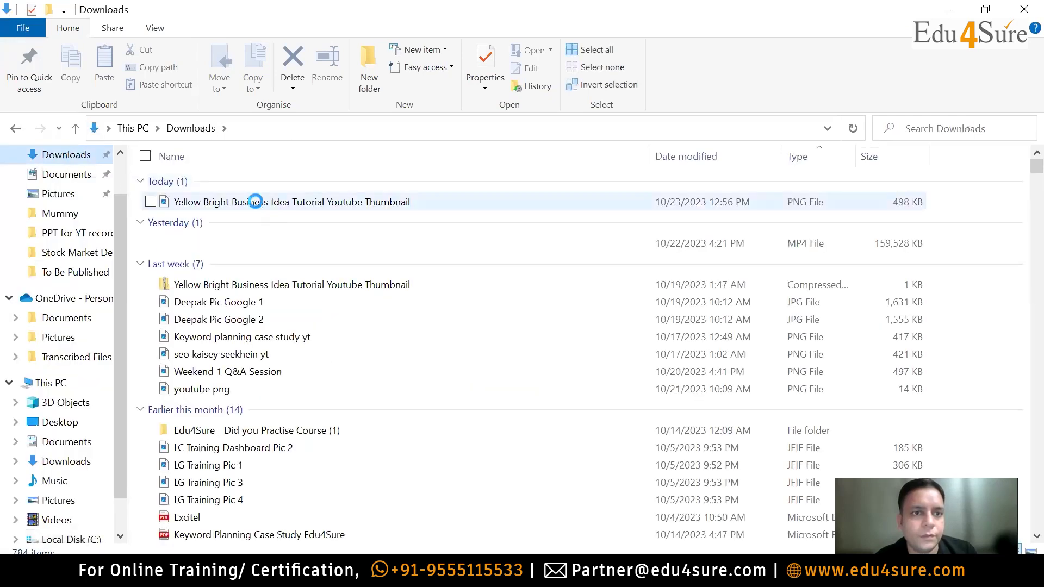
left_click(258, 204)
double_click(258, 204)
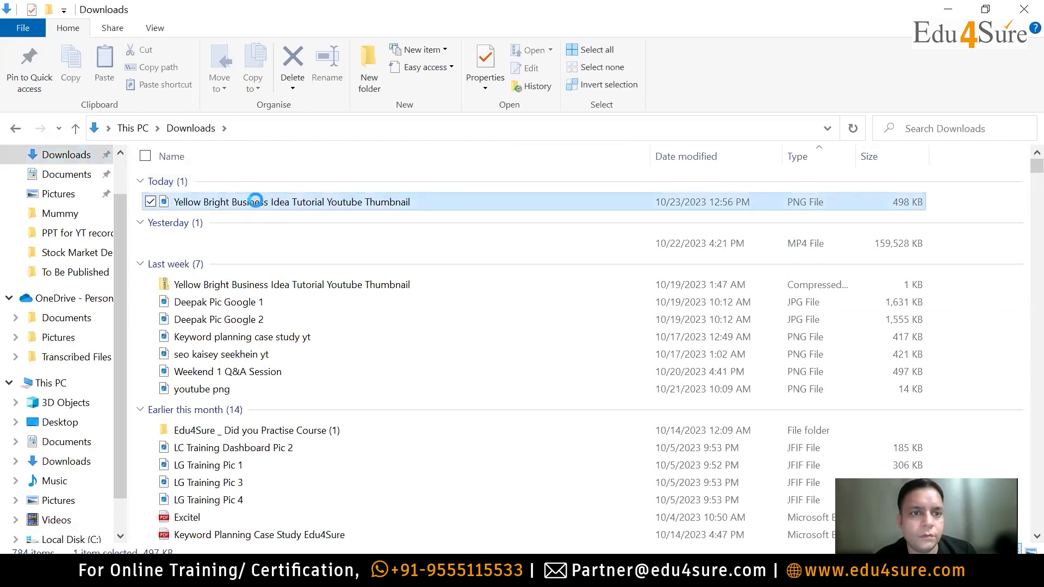
right_click(256, 202)
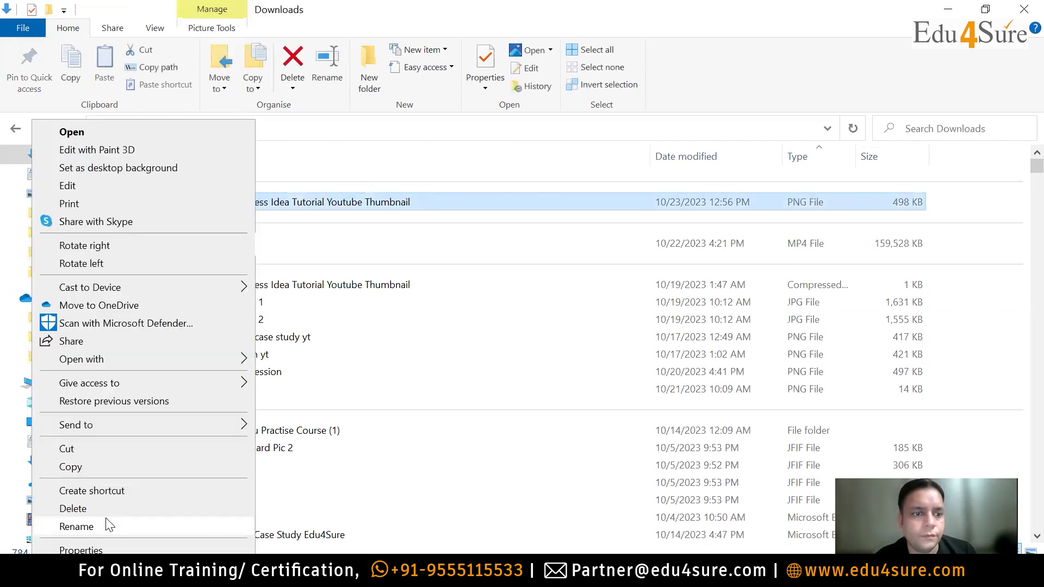
left_click(76, 527)
key("BackSpace")
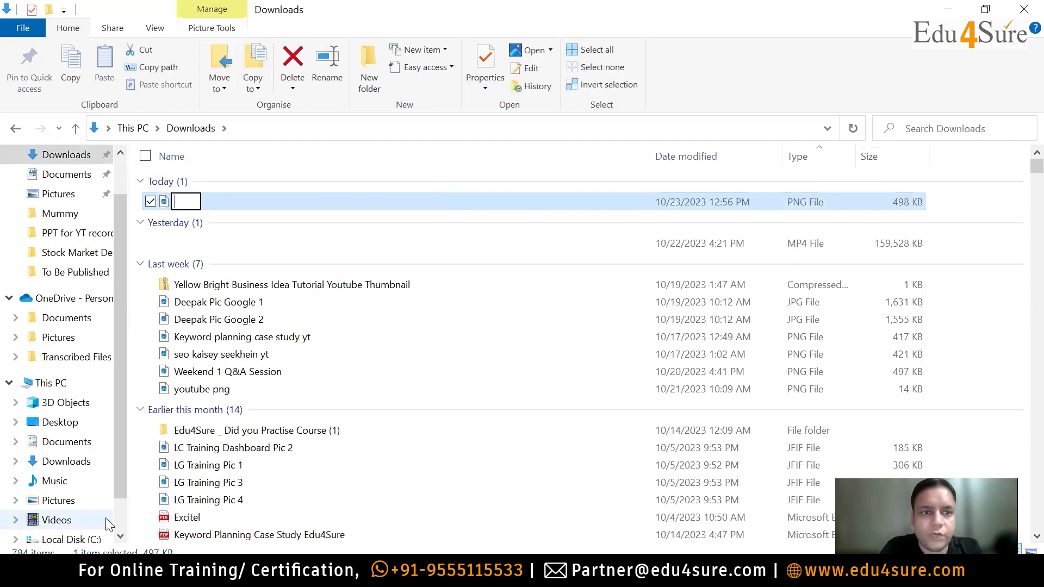
type("wEEK")
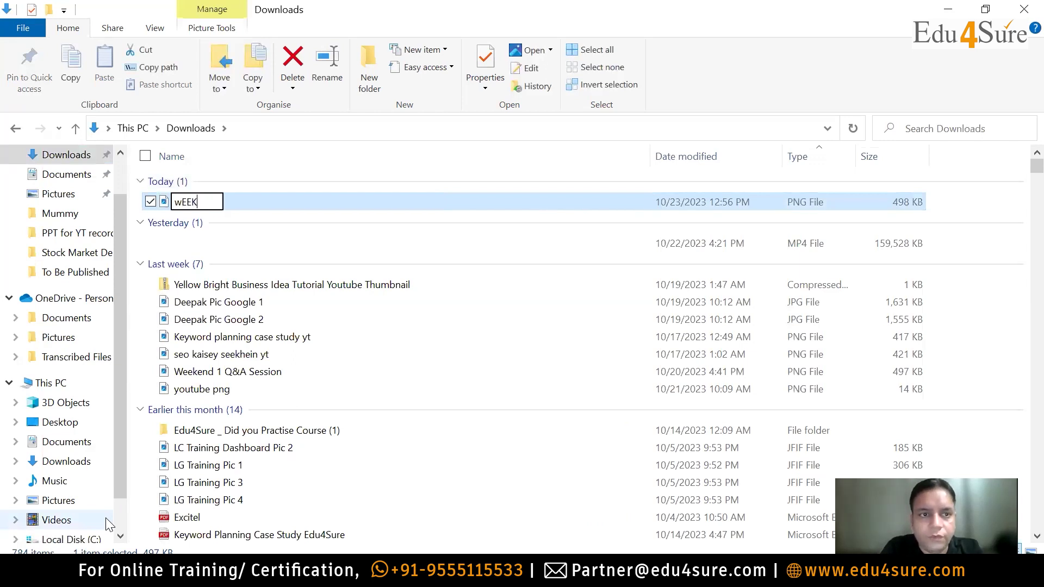
type("EN")
key("BackSpace")
key("BackSpace")
key("BackSpace")
key("BackSpace")
key("BackSpace")
key("BackSpace")
Step: Name the downloaded thumbnail file "Weekend Questions & Answers Episode 1"
type("W")
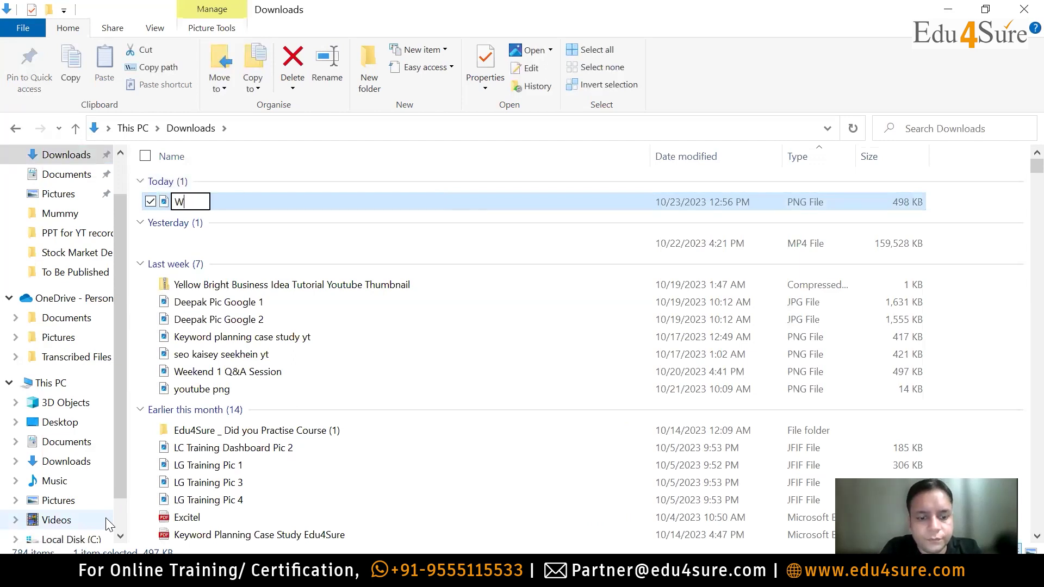
type("eekend ")
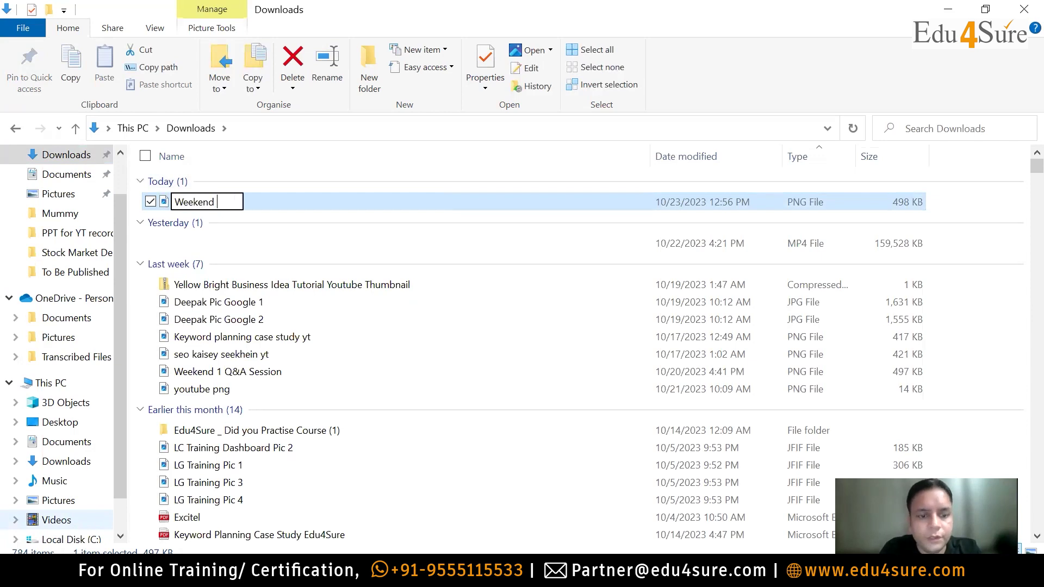
type("Questions ")
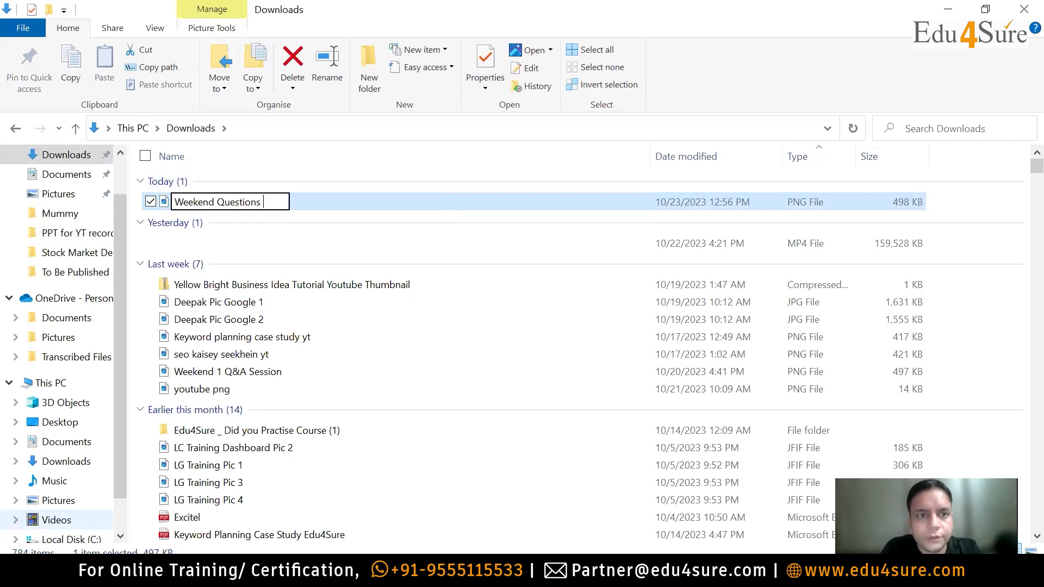
type("& Answer")
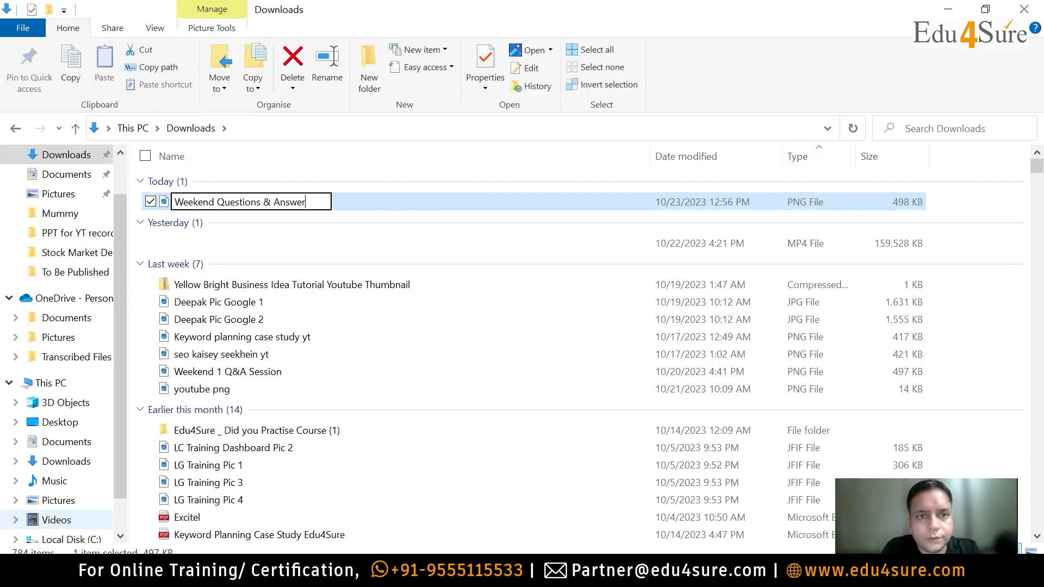
type("s Ep")
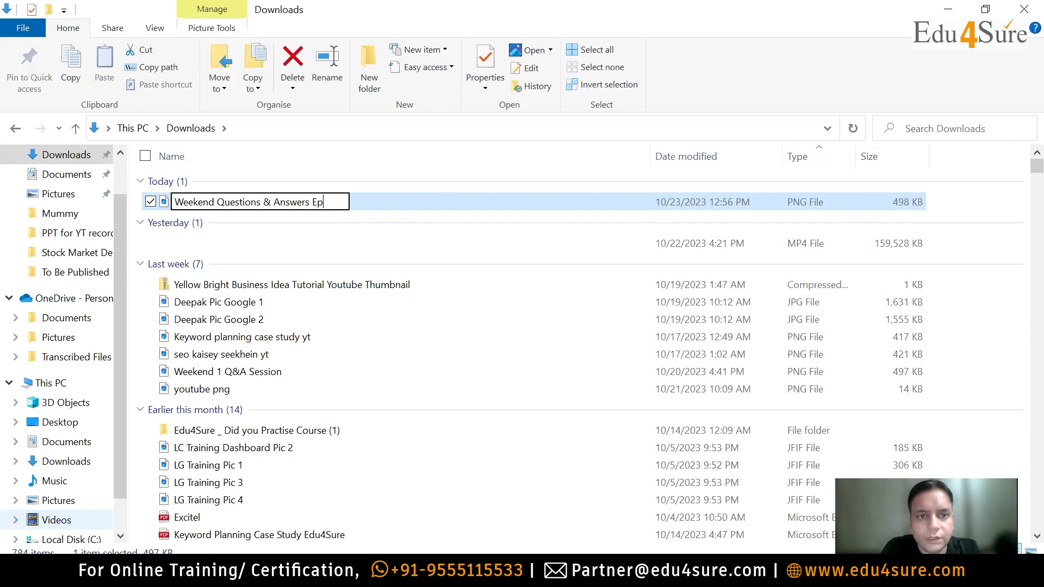
type("isode 1")
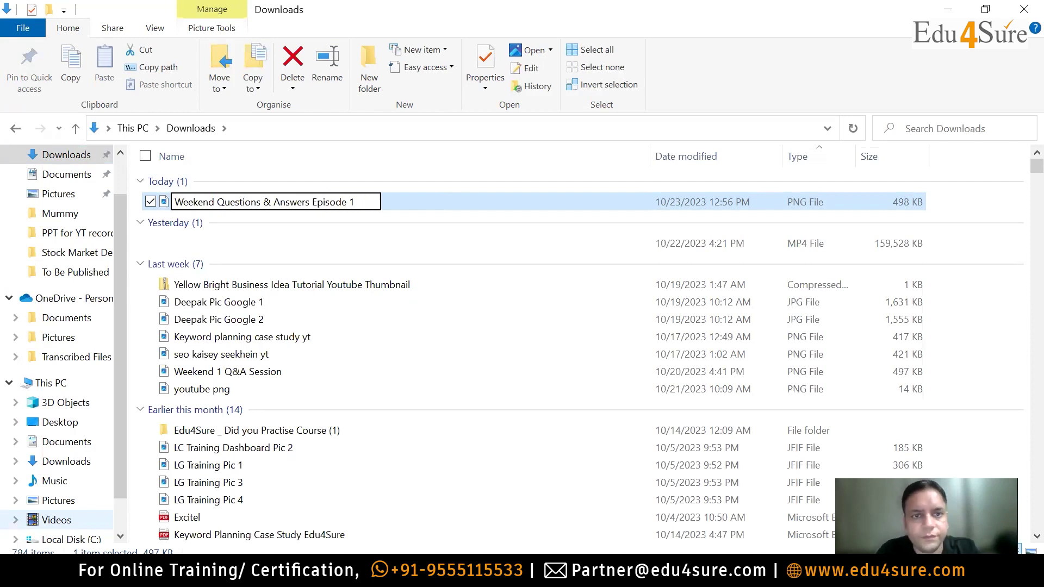
left_click(276, 287)
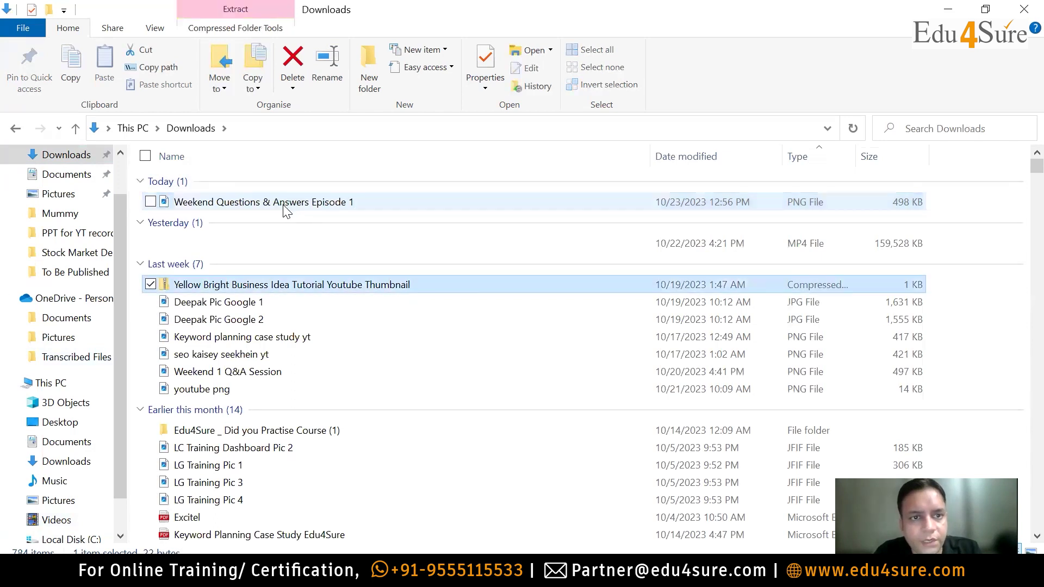
Step: Switch to the YouTube Studio upload and set "Weekend Questions & Answers Episode 1" from Downloads as the video's custom thumbnail
key("Home")
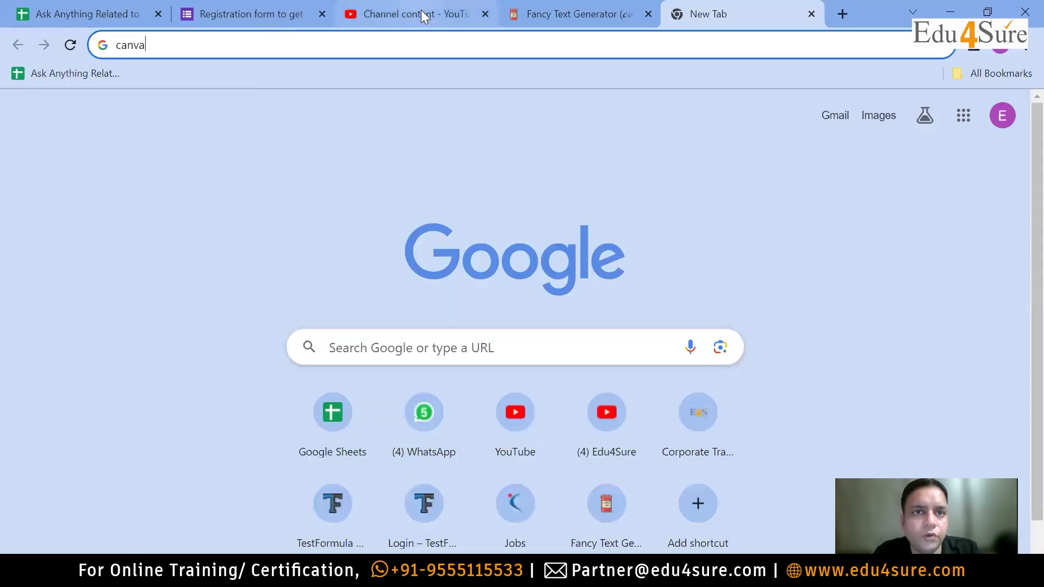
left_click(422, 14)
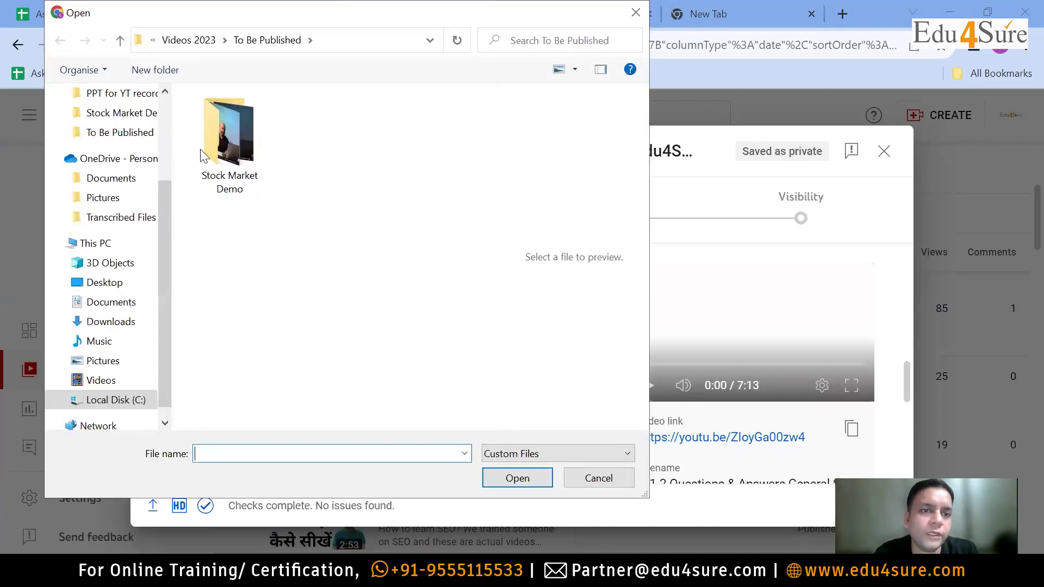
scroll(158, 125, "up", 2)
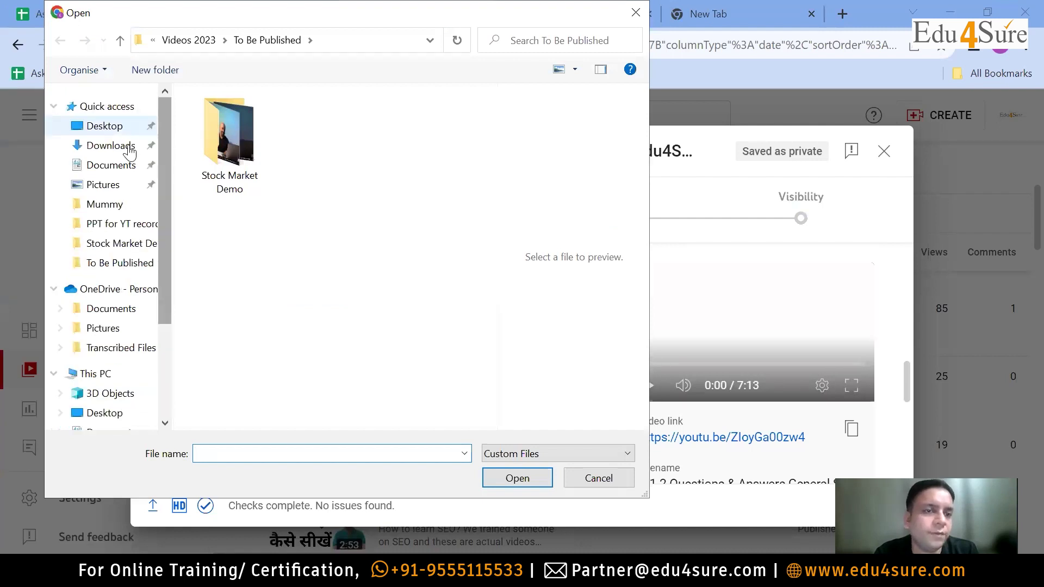
left_click(126, 146)
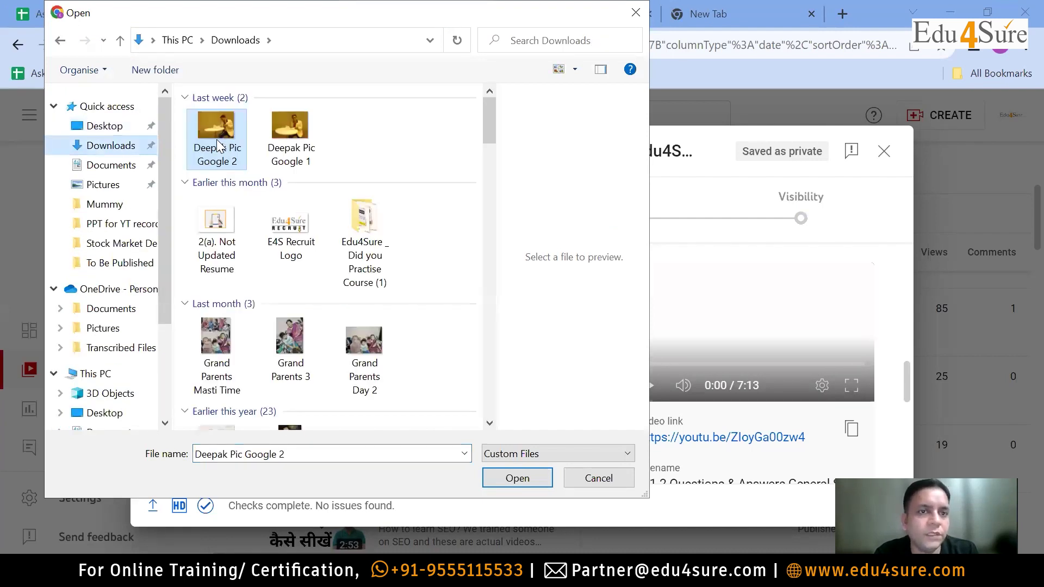
left_click(216, 139)
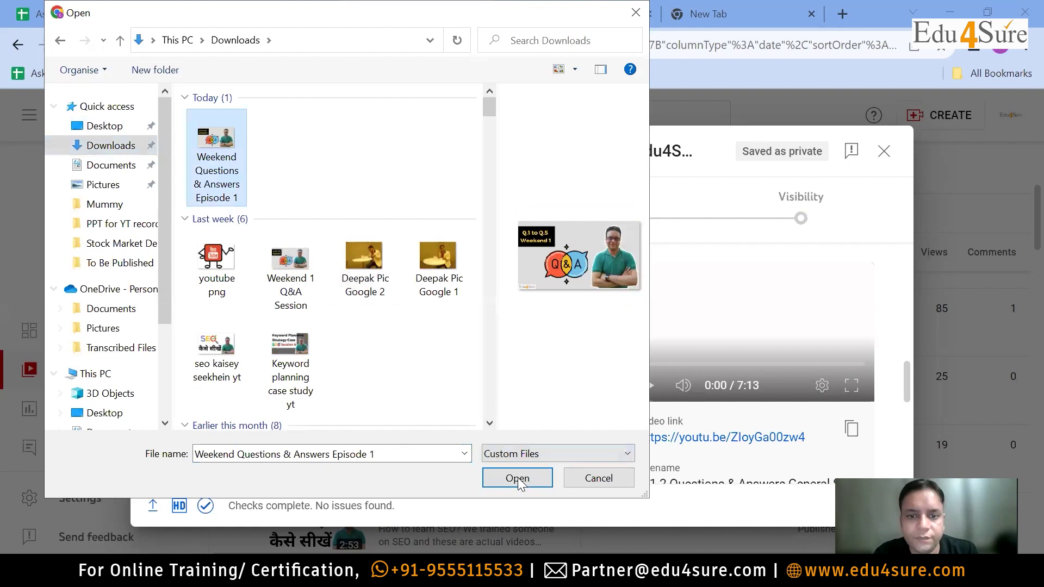
left_click(521, 478)
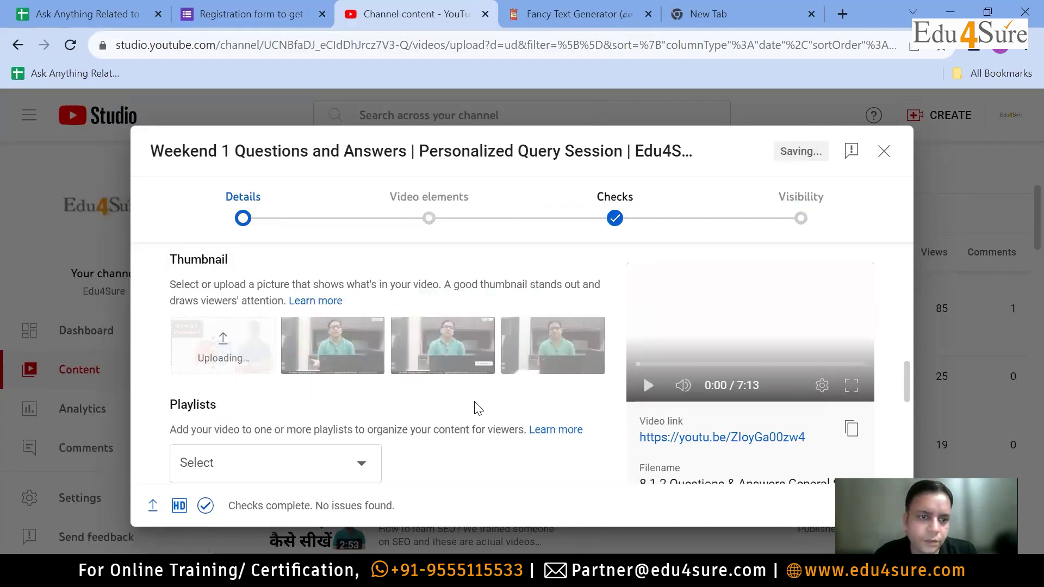
Step: Add the video to the "Questions & Answers" playlist
left_click(349, 470)
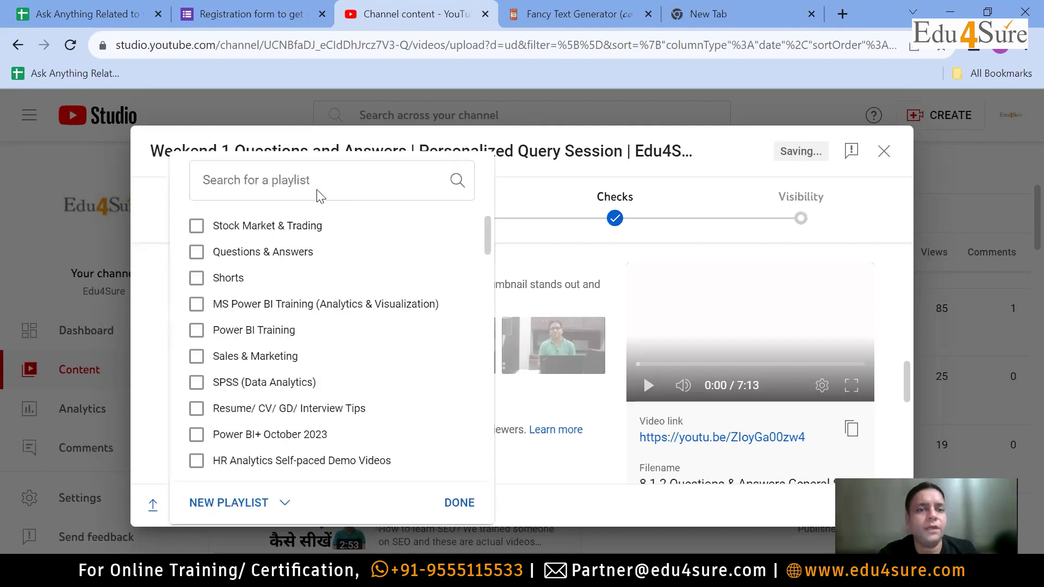
left_click(206, 263)
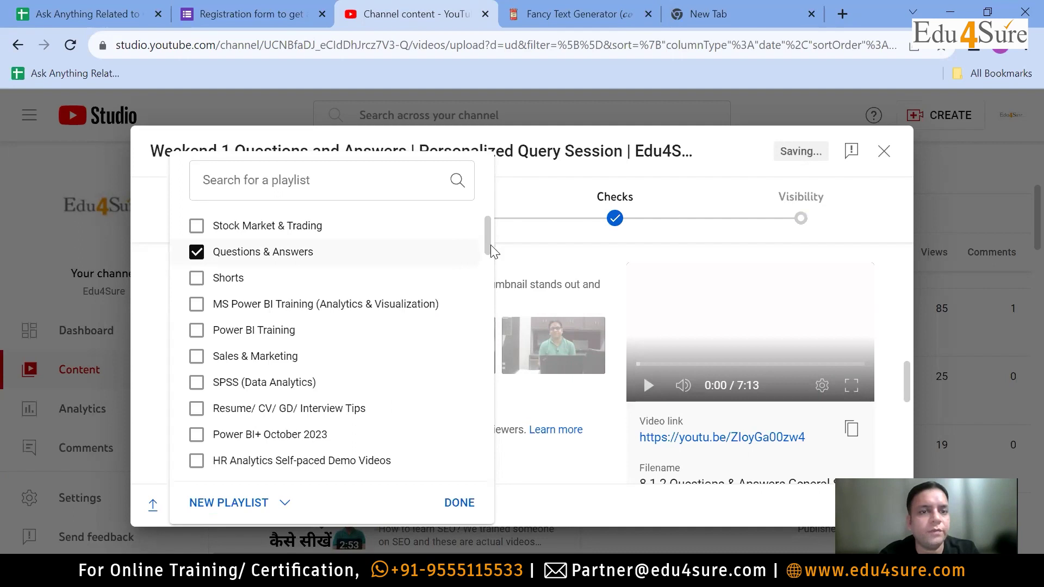
left_click_drag(487, 236, 508, 496)
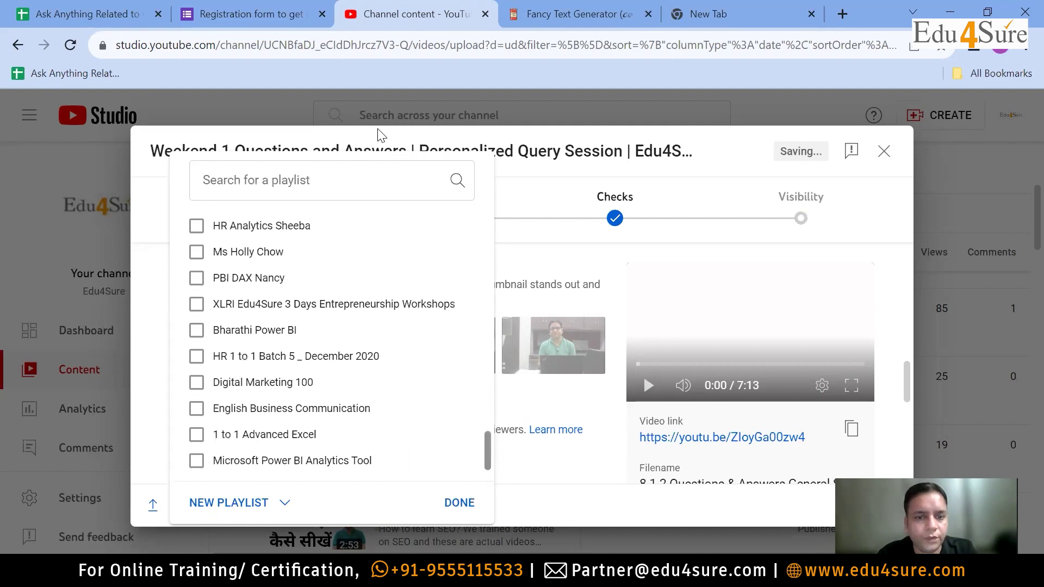
left_click(285, 502)
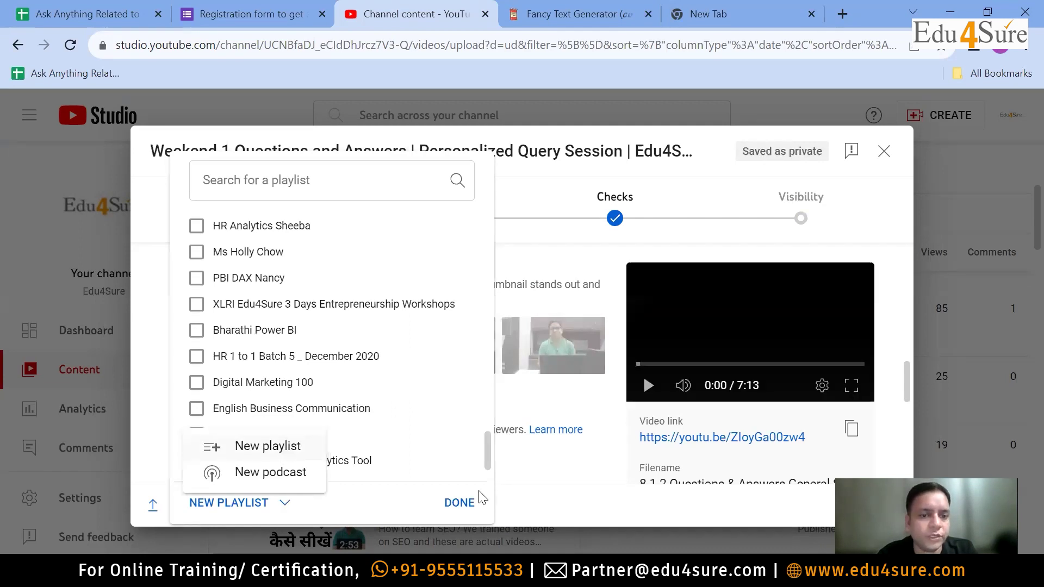
left_click(466, 506)
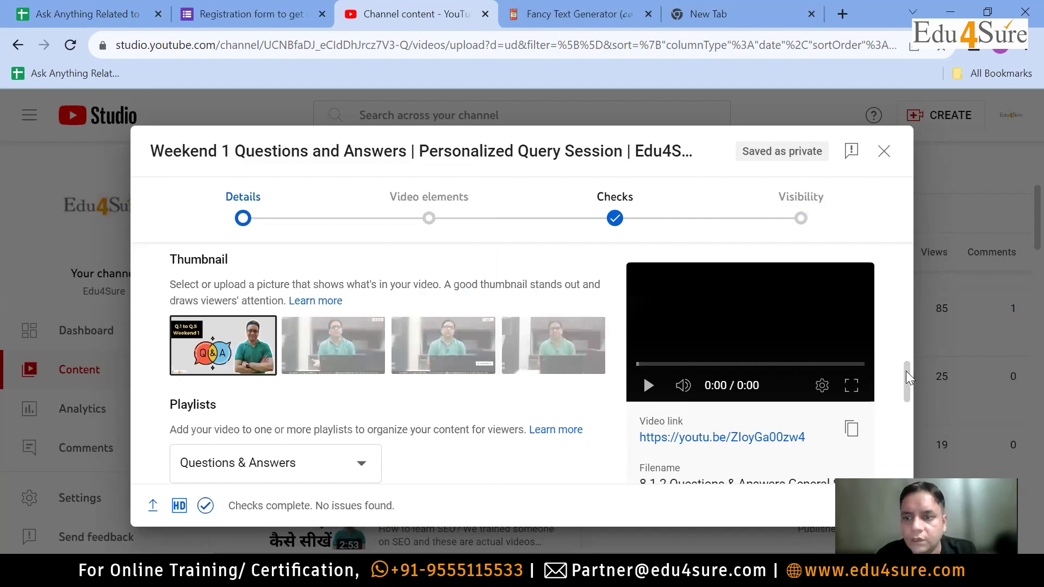
Step: Review the video's audience, paid promotion, automatic chapters, featured places and automatic concepts settings down to the tags
scroll(906, 371, "down", 1)
scroll(917, 434, "down", 4)
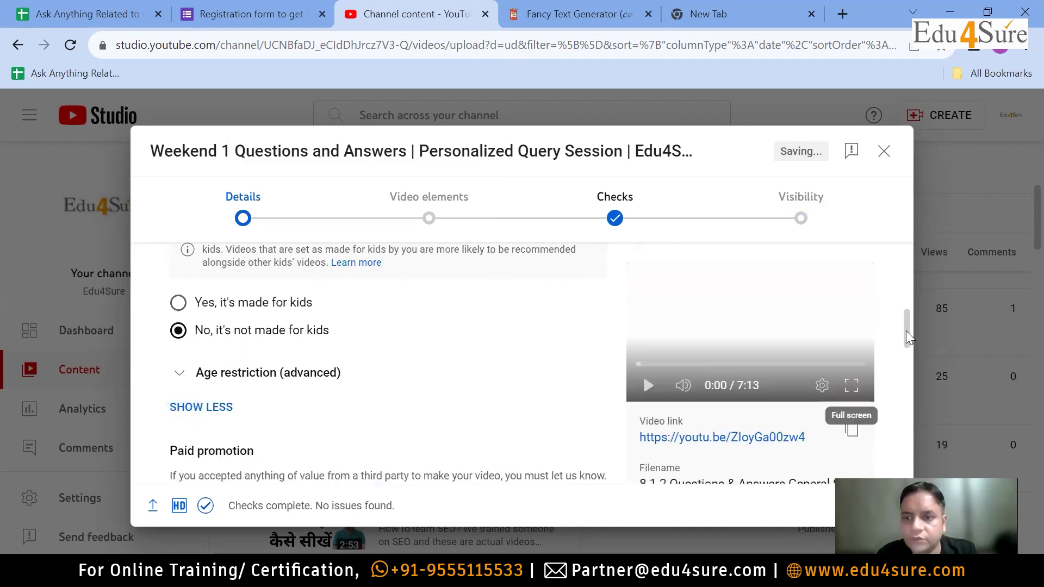
scroll(908, 349, "down", 6)
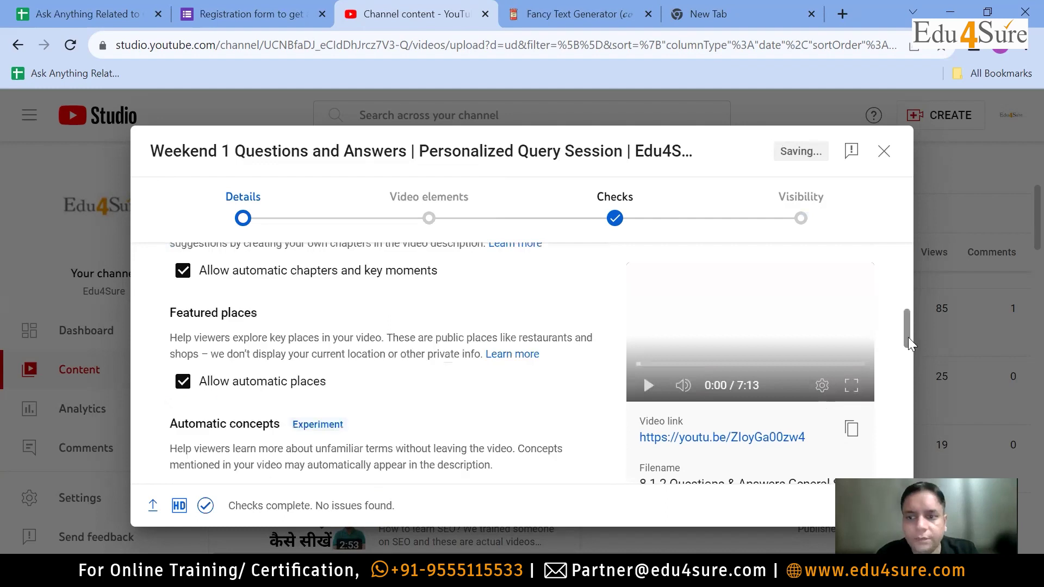
scroll(909, 338, "up", 5)
scroll(909, 351, "down", 3)
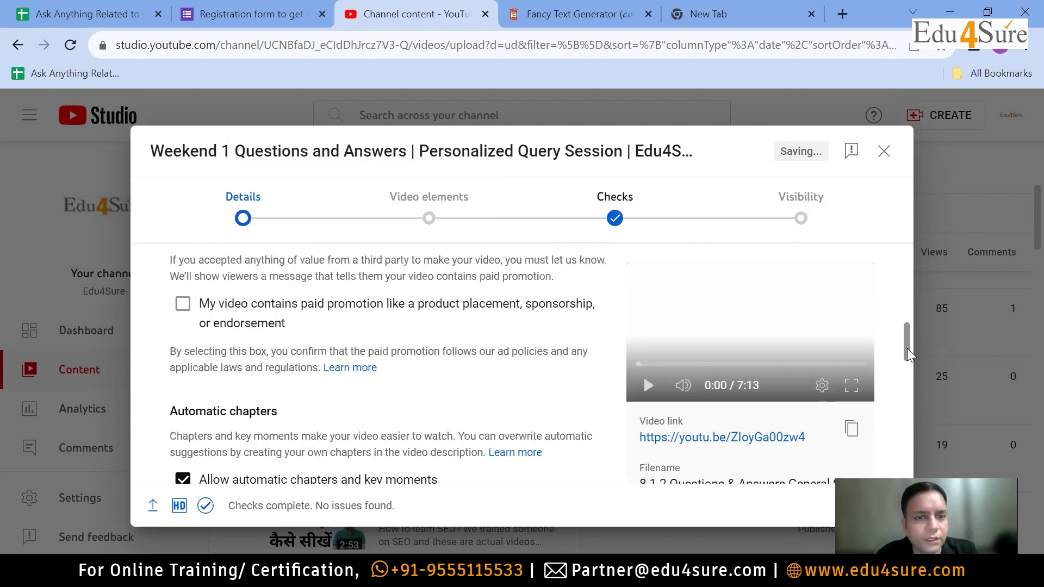
scroll(908, 353, "down", 1)
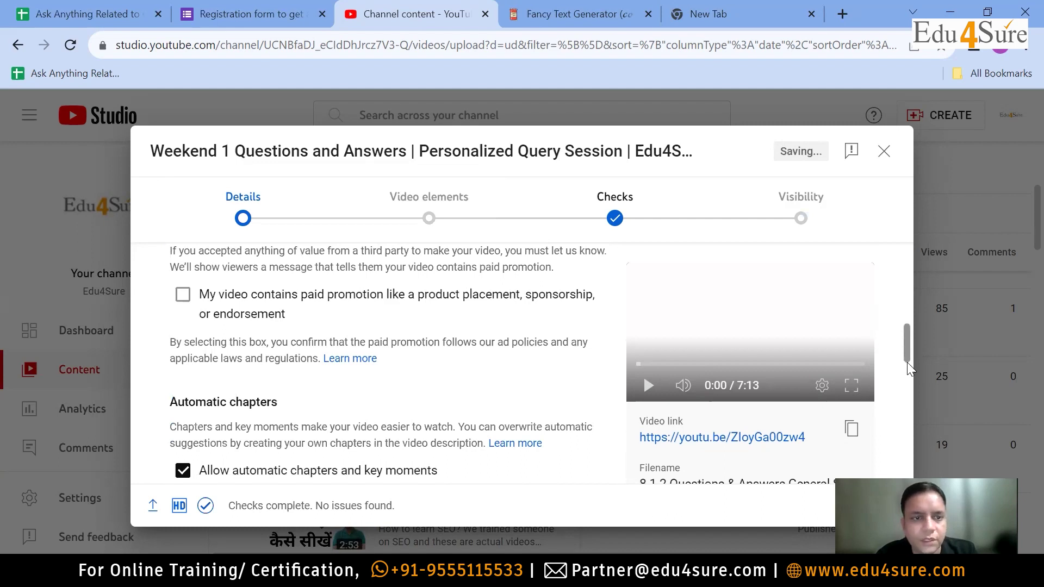
scroll(908, 363, "down", 5)
scroll(907, 350, "up", 3)
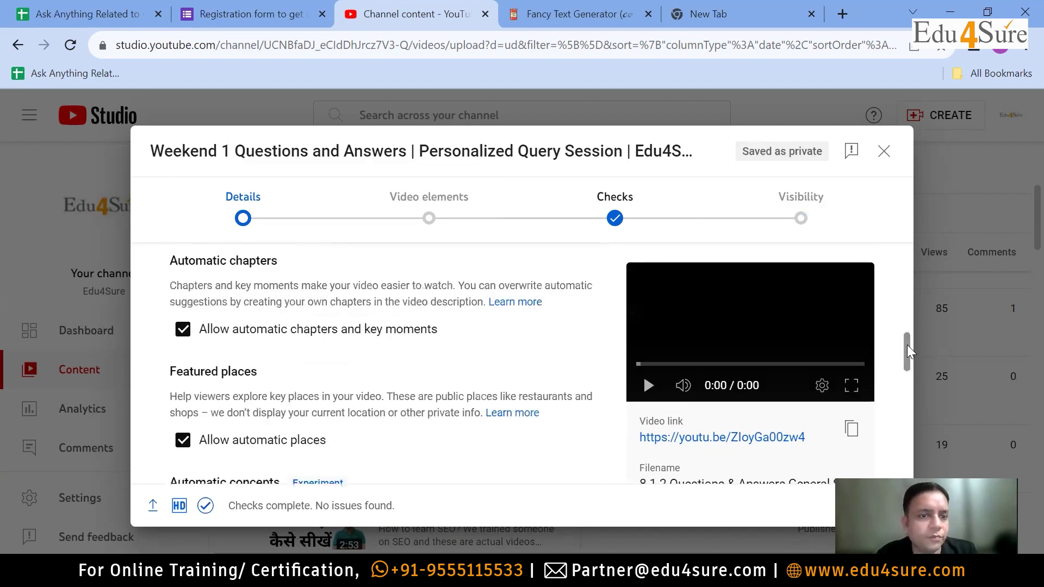
scroll(910, 351, "up", 1)
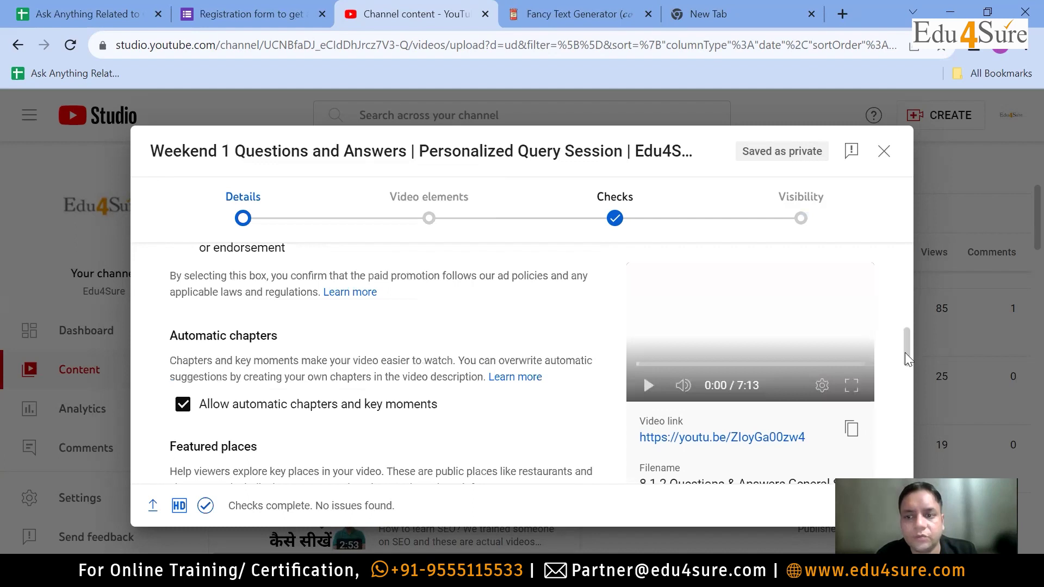
scroll(907, 364, "down", 1)
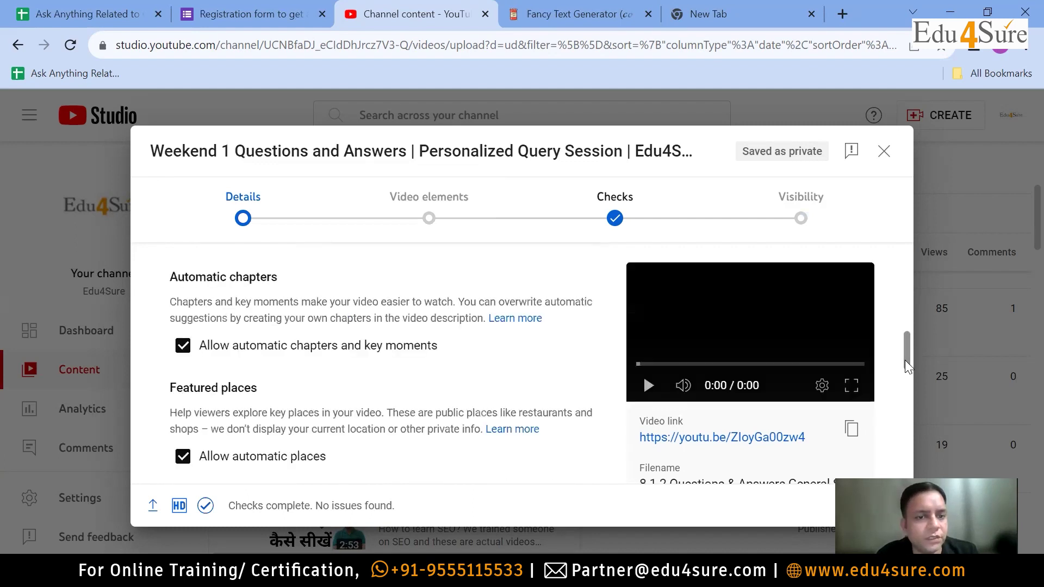
scroll(906, 365, "down", 1)
scroll(906, 373, "down", 2)
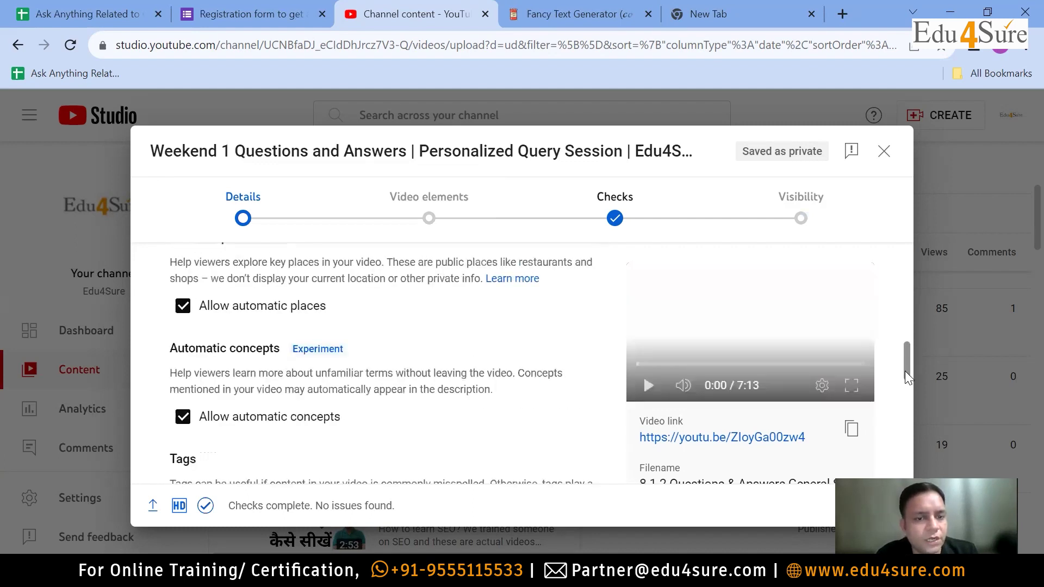
scroll(905, 376, "down", 3)
scroll(277, 283, "down", 1)
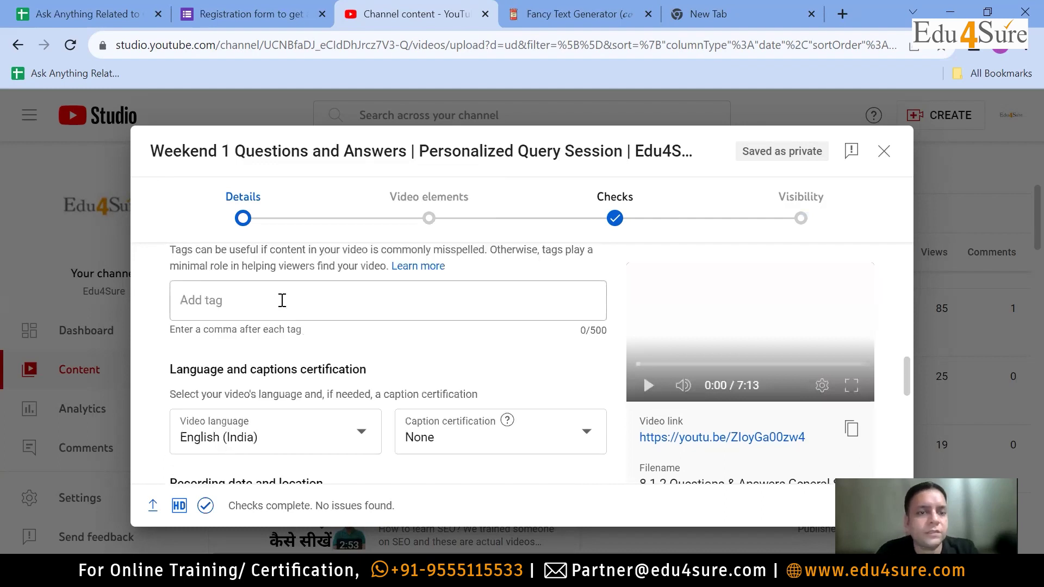
left_click(283, 300)
type("Quest")
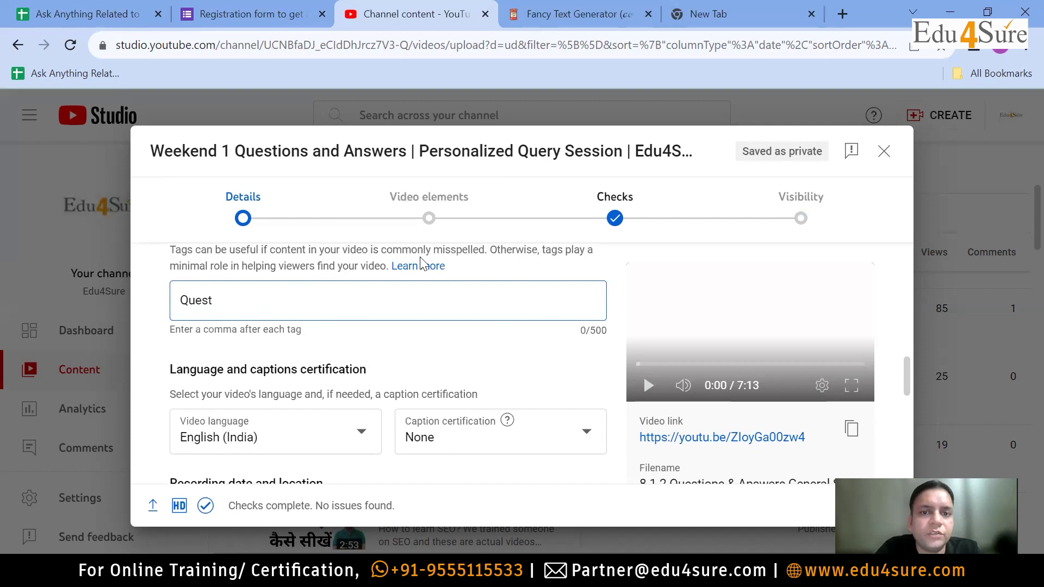
left_click_drag(300, 251, 425, 252)
left_click(239, 308)
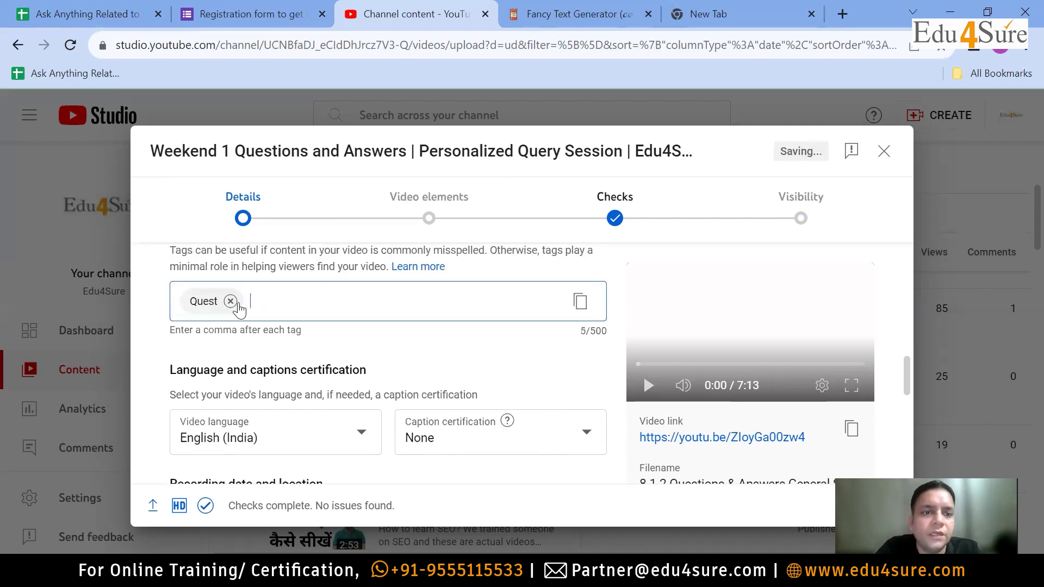
key("BackSpace")
Step: Add the tag "Questionsandanswers" to the video
left_click(331, 310)
type("Questions")
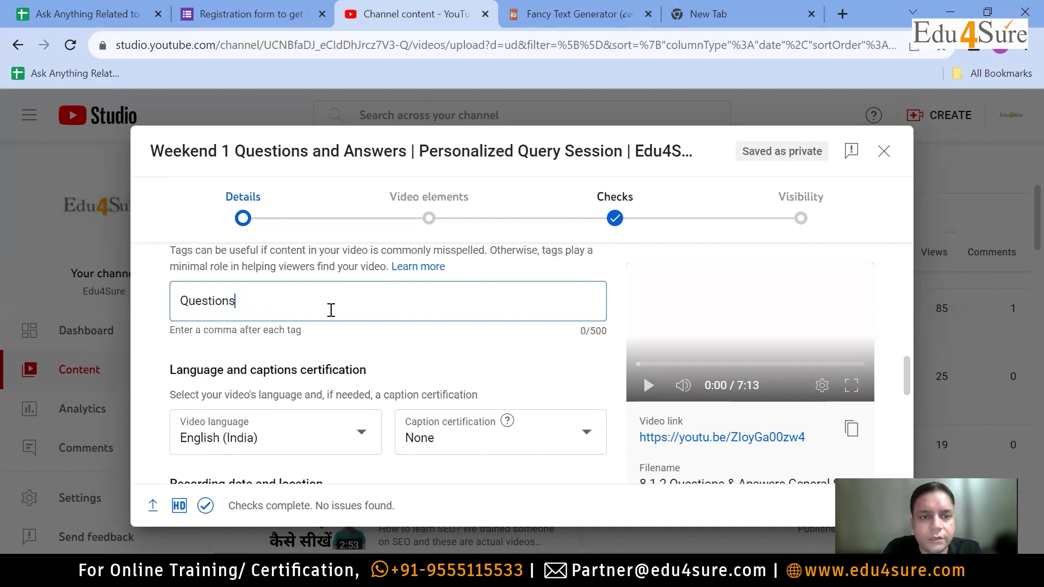
type("andanswers")
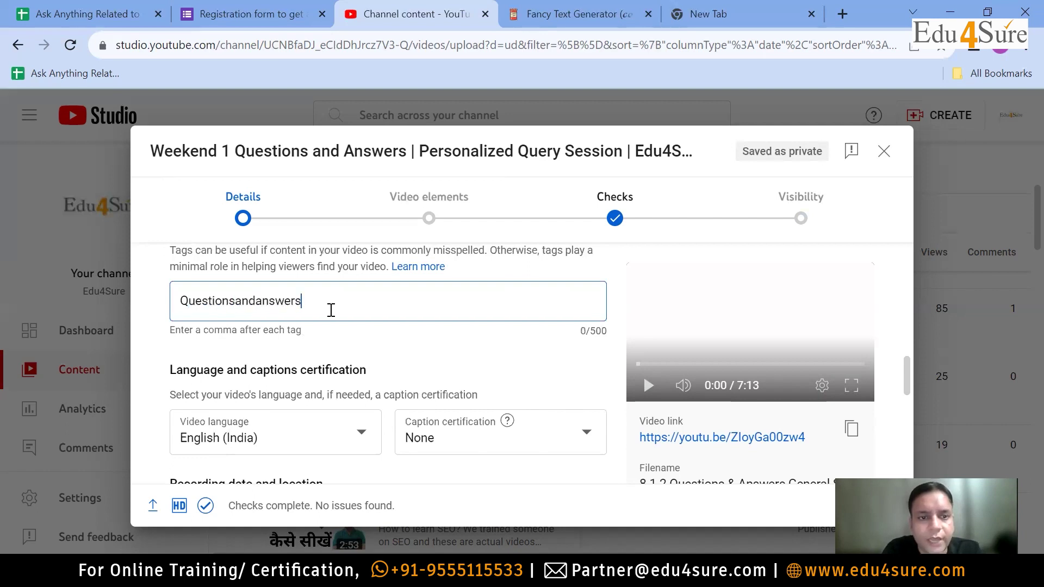
key("Return")
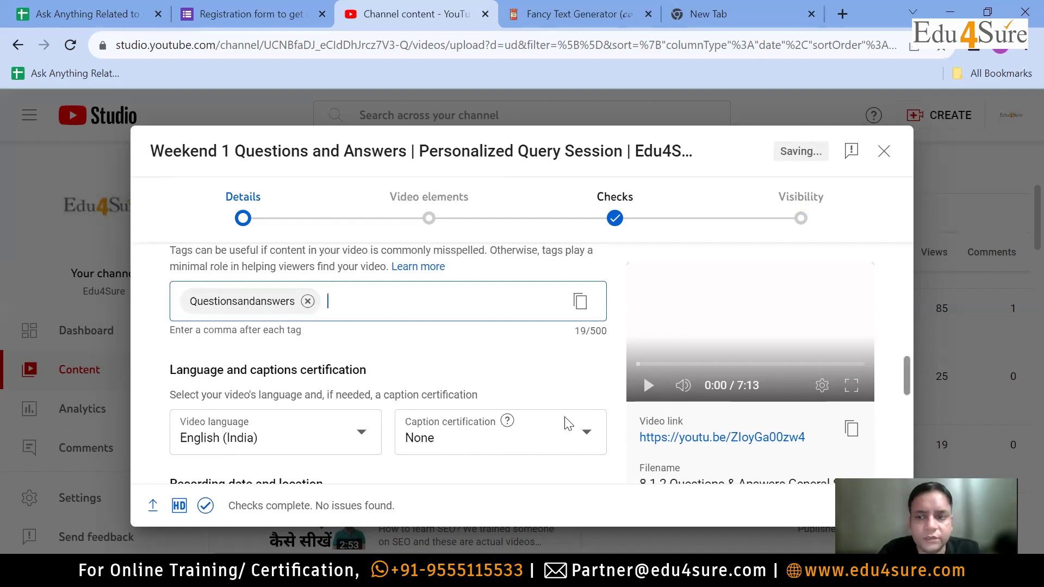
Step: Set the video language to Hindi in the language and captions certification section
scroll(351, 454, "down", 5)
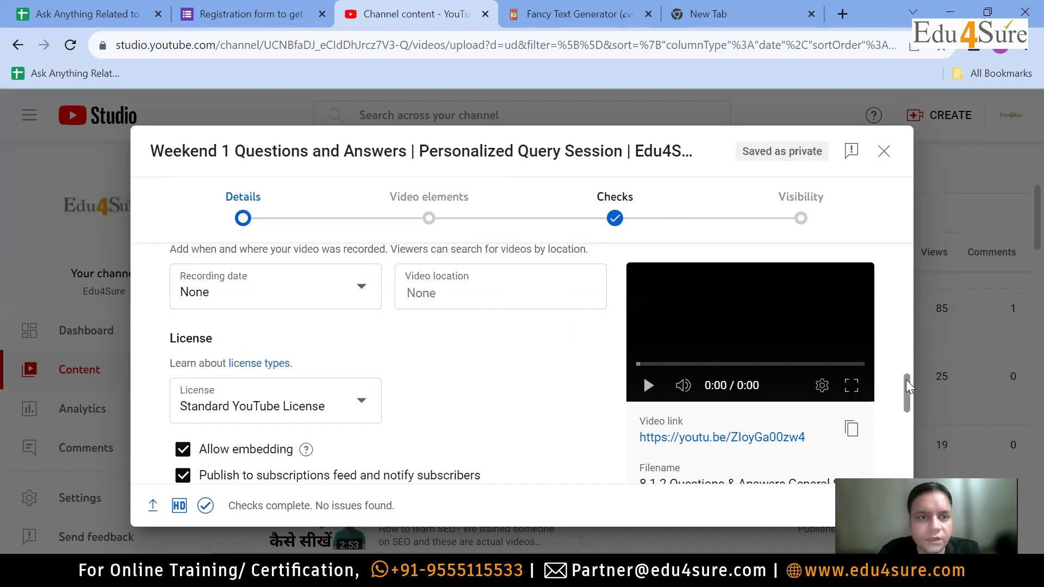
scroll(905, 381, "up", 7)
scroll(904, 382, "down", 4)
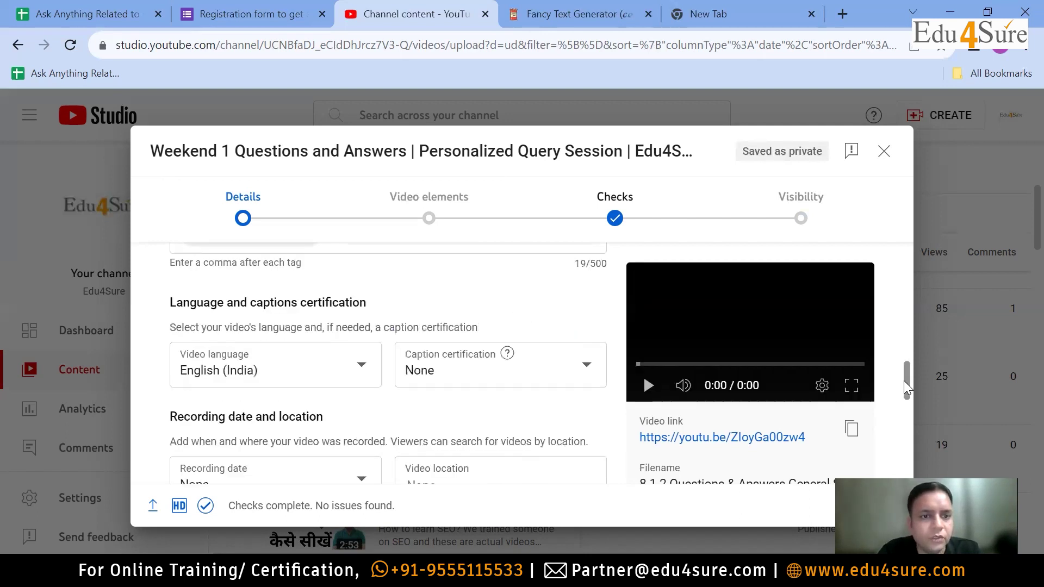
left_click(367, 368)
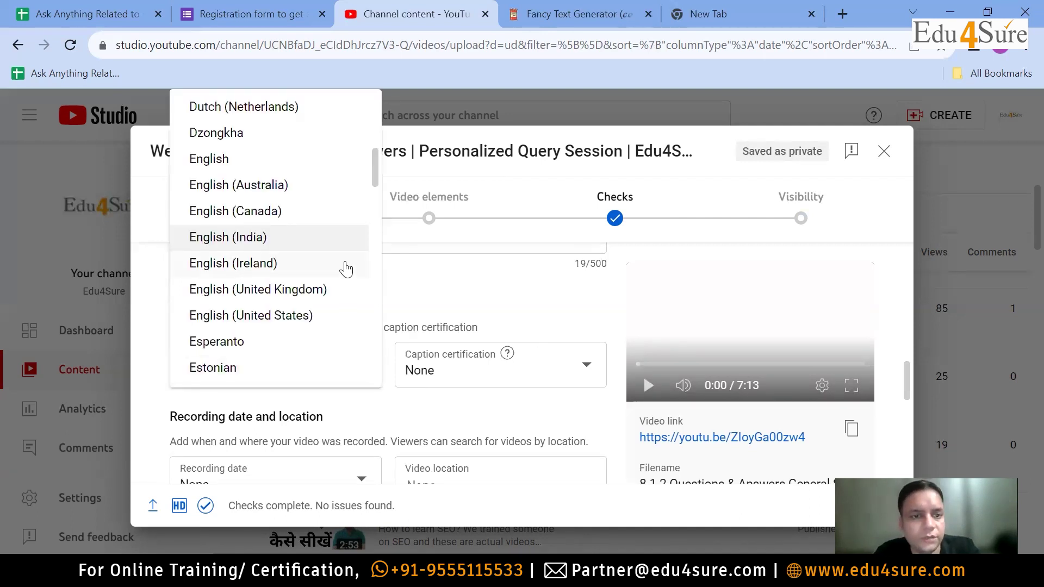
scroll(346, 268, "down", 10)
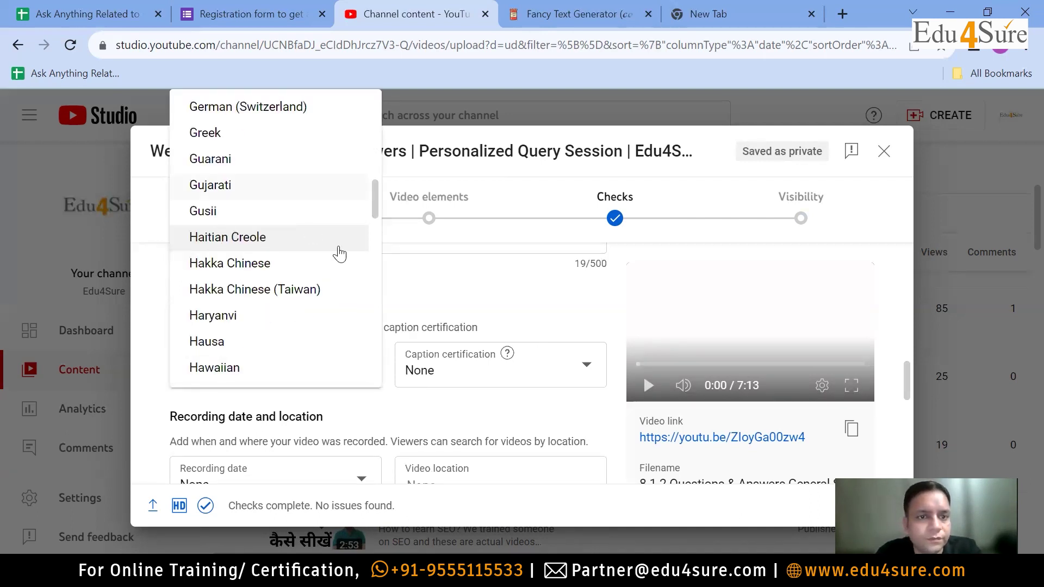
left_click_drag(373, 199, 372, 208)
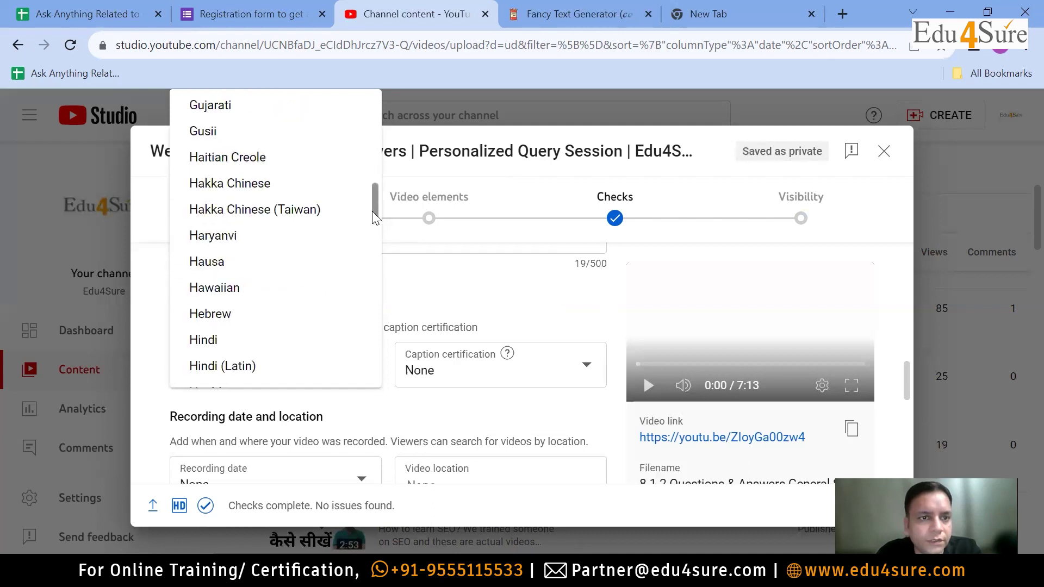
scroll(243, 249, "down", 2)
left_click(219, 240)
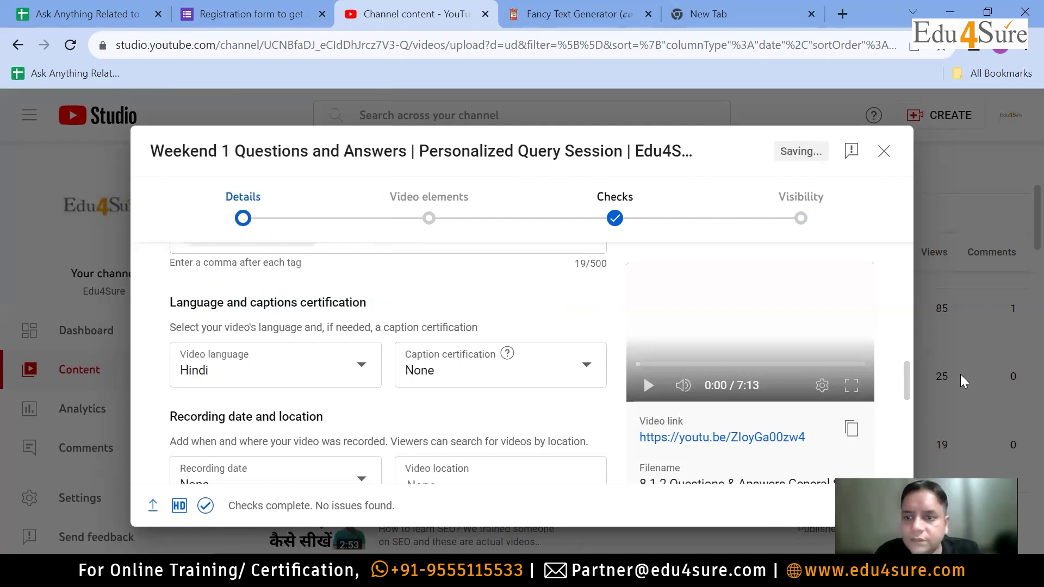
Step: Review the video's recording details, license, Shorts remixing, category and education type options down to the comments and ratings section
mouse_move(907, 393)
left_mouse_down()
mouse_move(907, 406)
mouse_move(909, 395)
left_mouse_up()
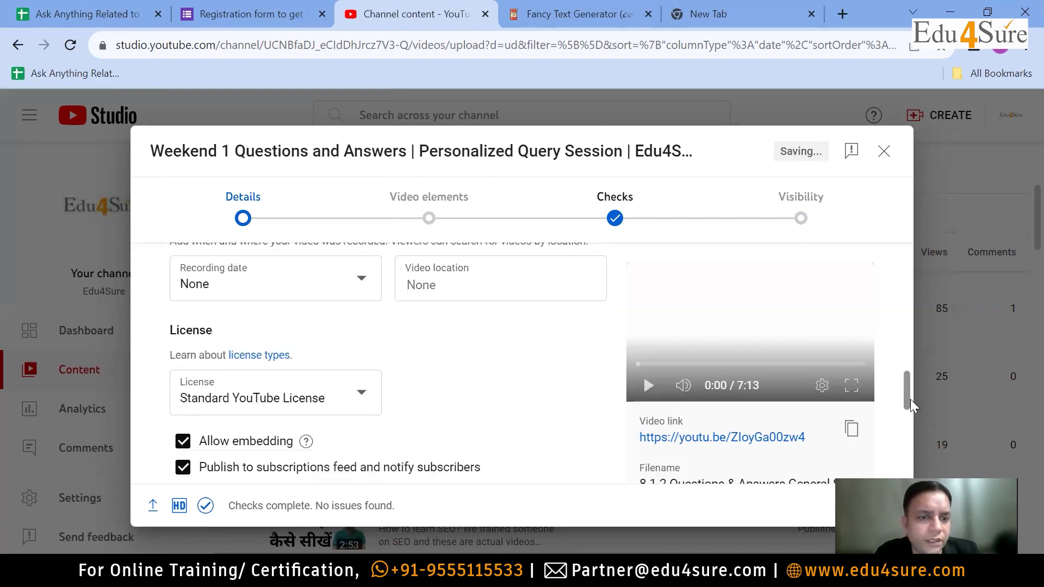
scroll(910, 400, "down", 2)
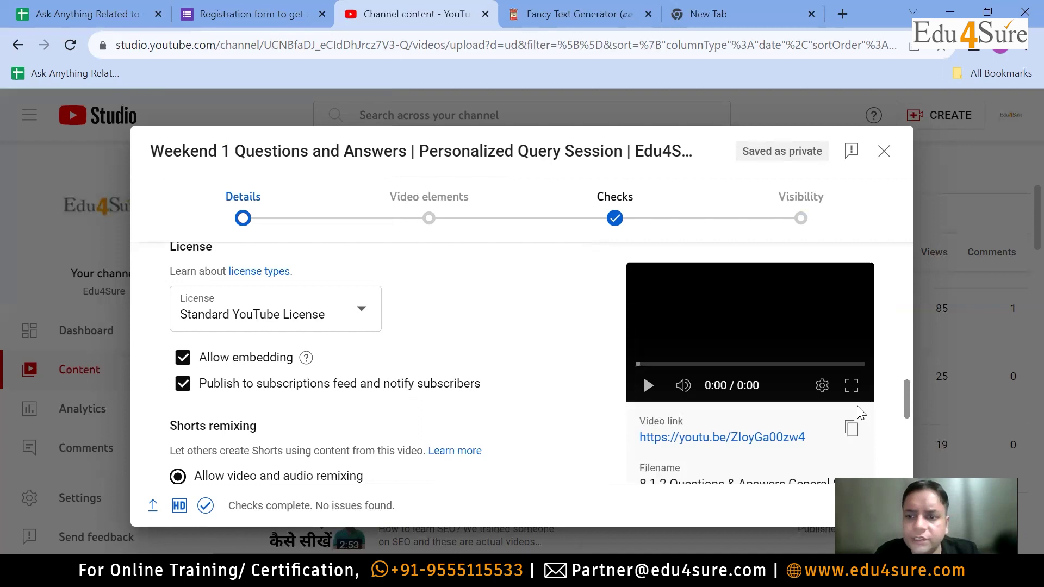
scroll(907, 409, "down", 2)
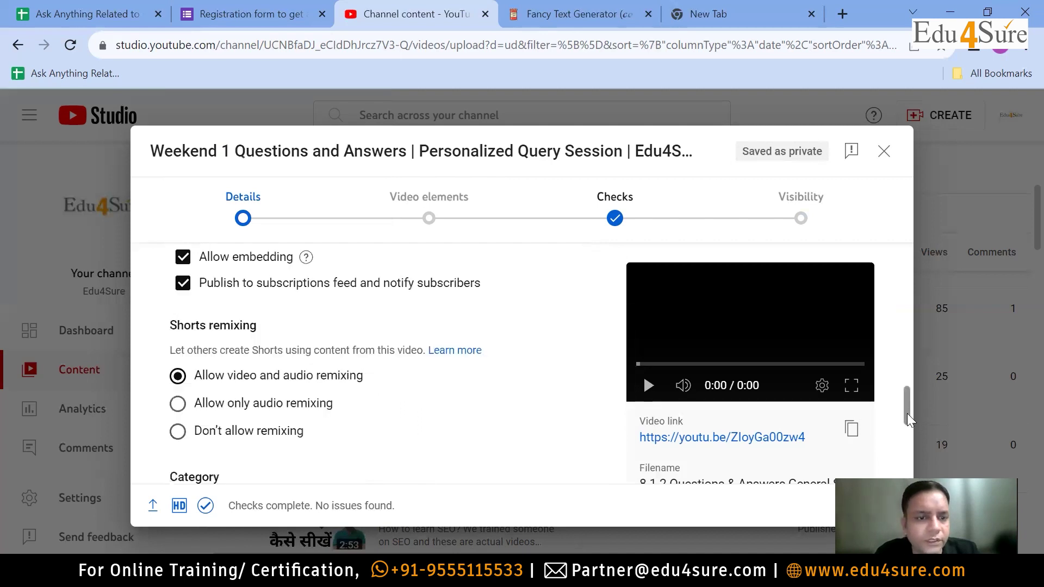
scroll(908, 415, "down", 3)
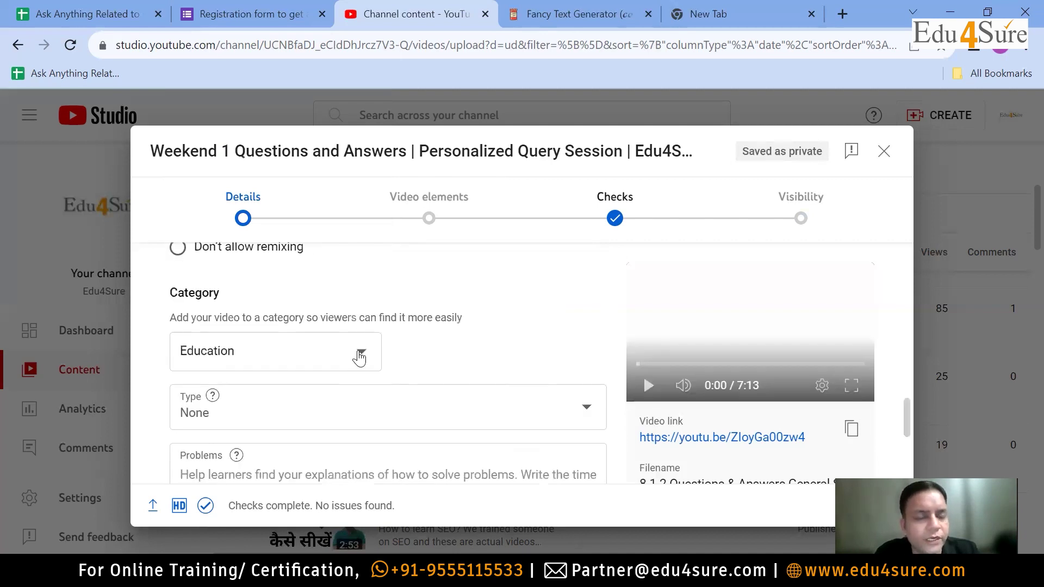
left_click_drag(908, 405, 911, 413)
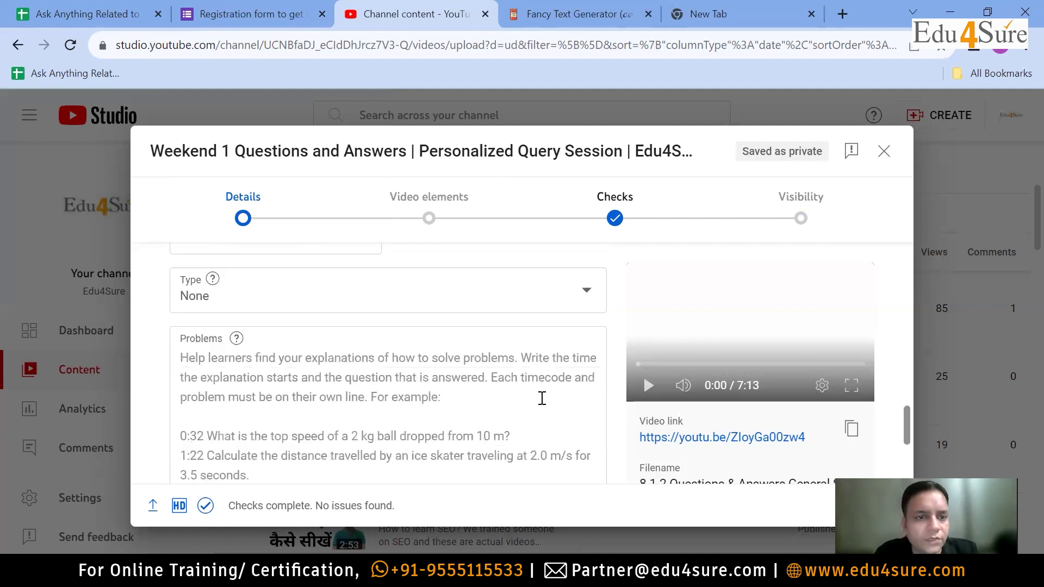
scroll(275, 389, "up", 1)
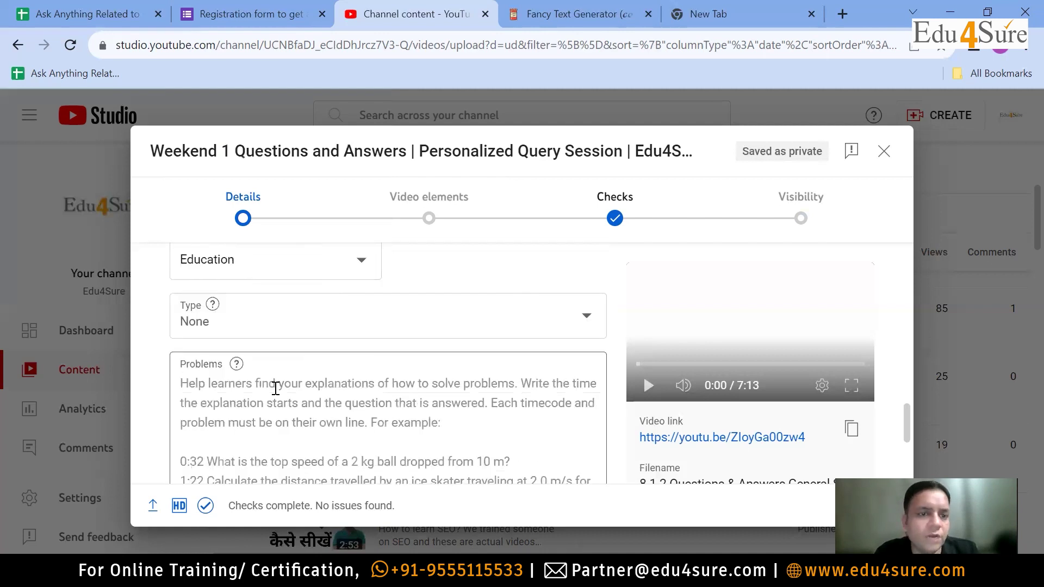
left_click(590, 321)
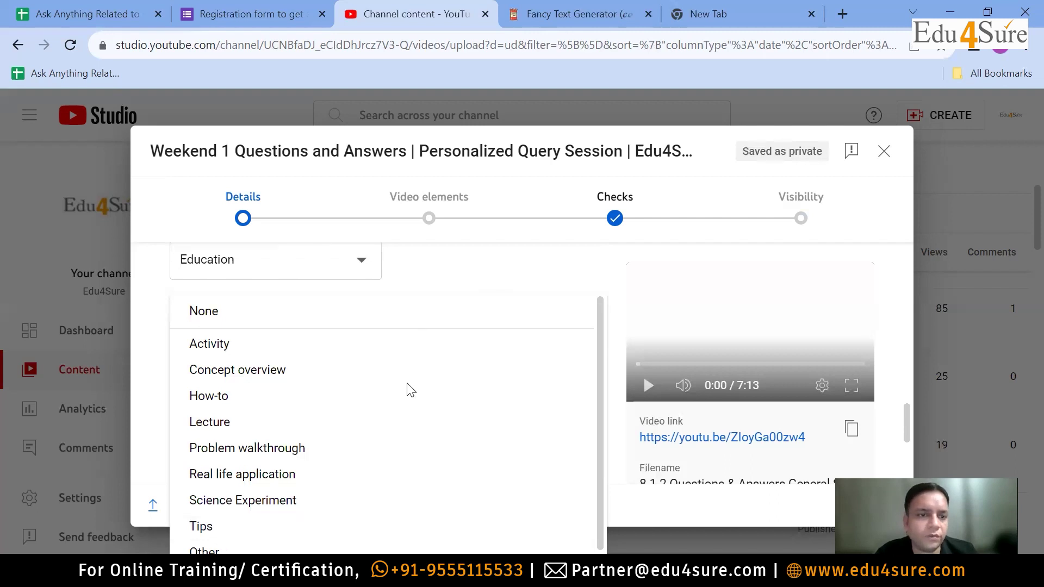
left_click(924, 360)
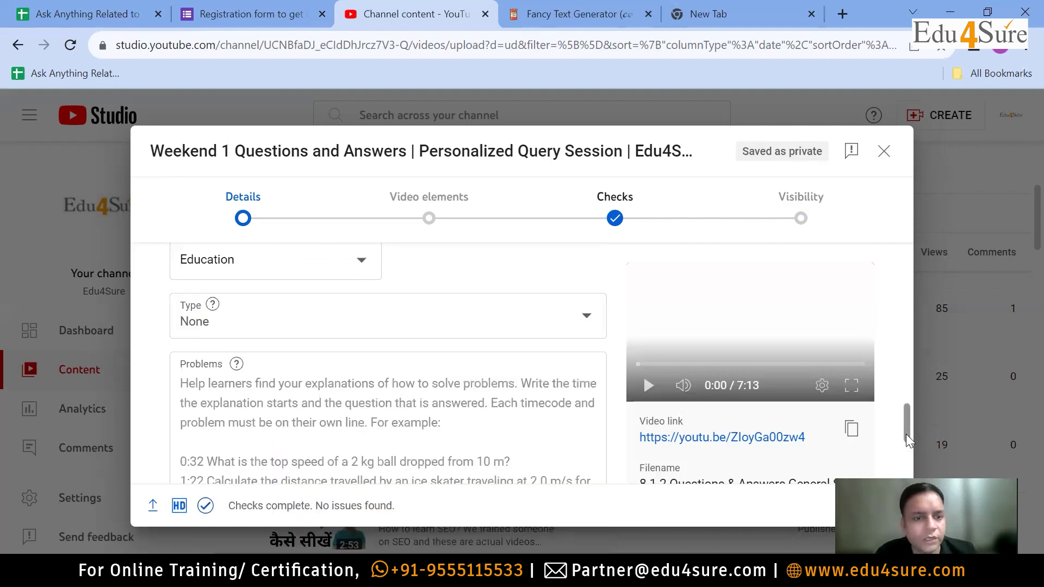
scroll(908, 440, "down", 3)
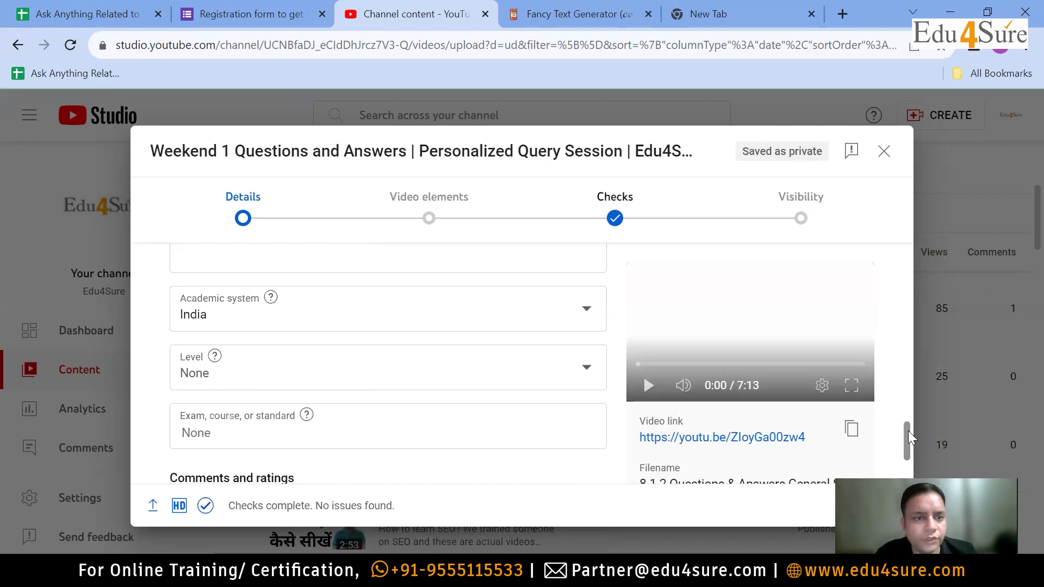
Step: Recheck the video details from the description down through audience, remixing and category to the academic system and level fields
scroll(908, 431, "up", 3)
scroll(912, 326, "up", 10)
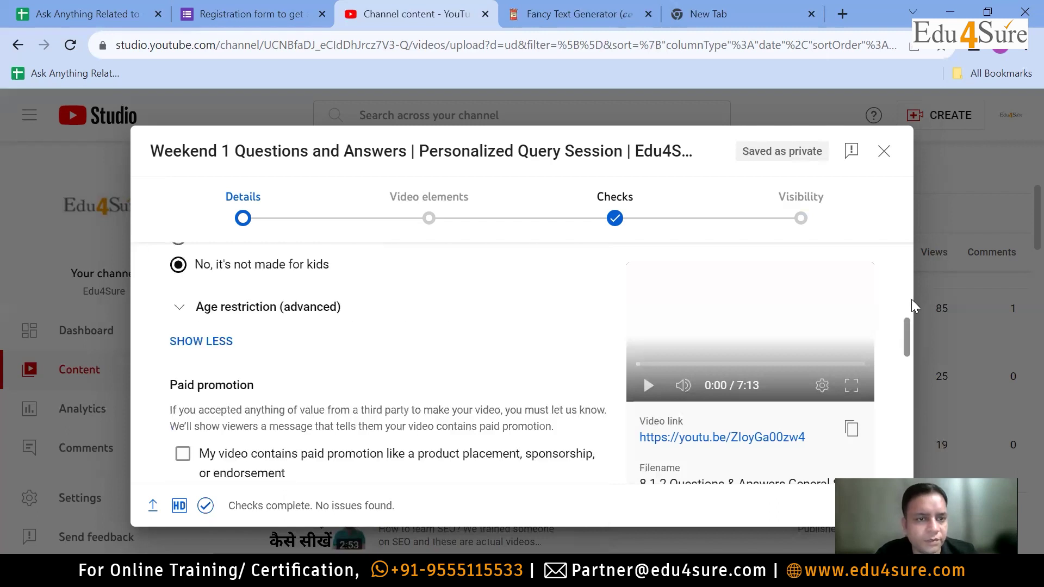
scroll(911, 299, "up", 5)
scroll(912, 276, "up", 3)
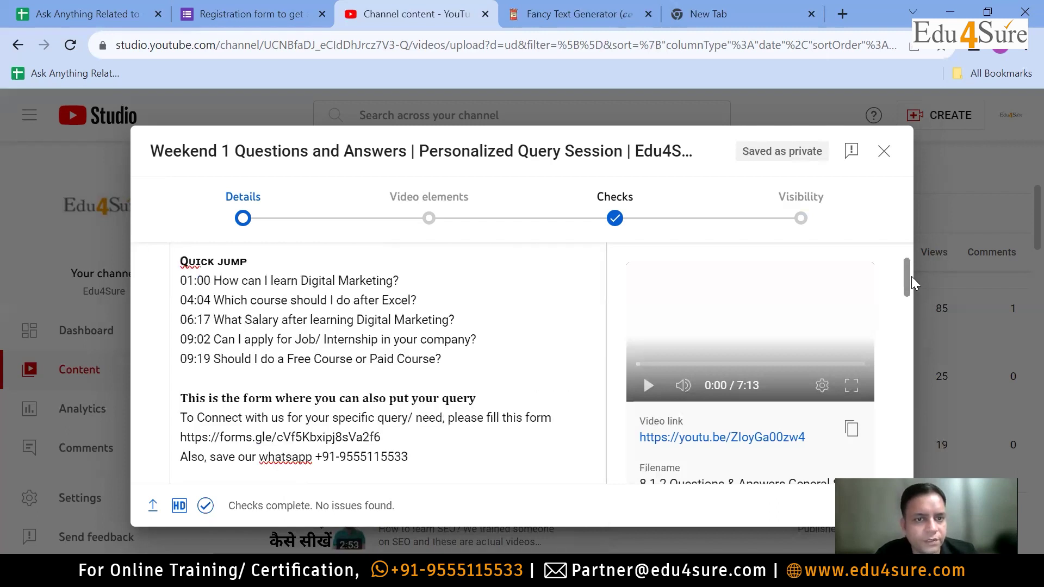
scroll(912, 326, "down", 8)
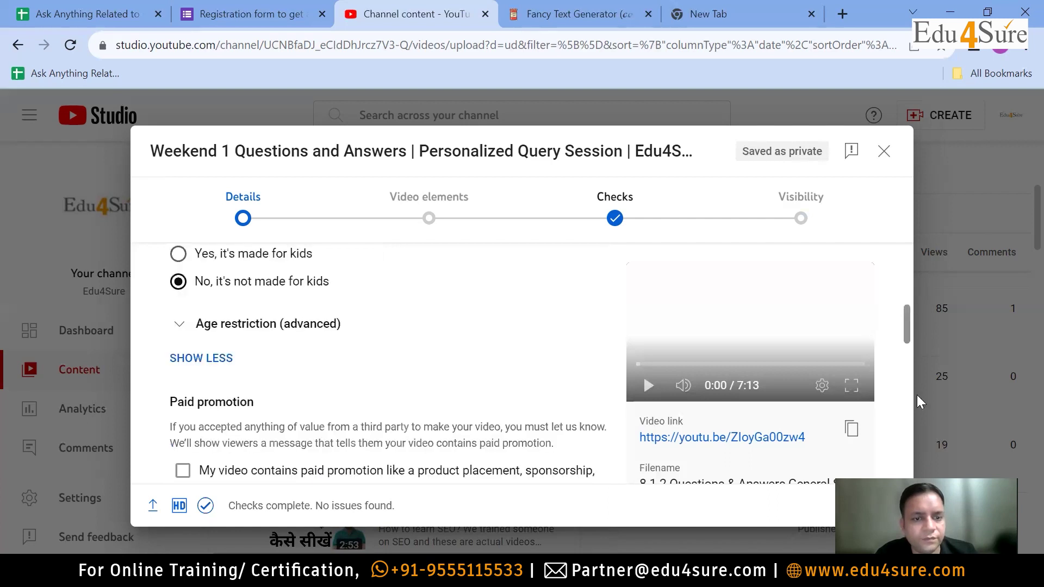
scroll(917, 394, "down", 5)
scroll(914, 405, "down", 4)
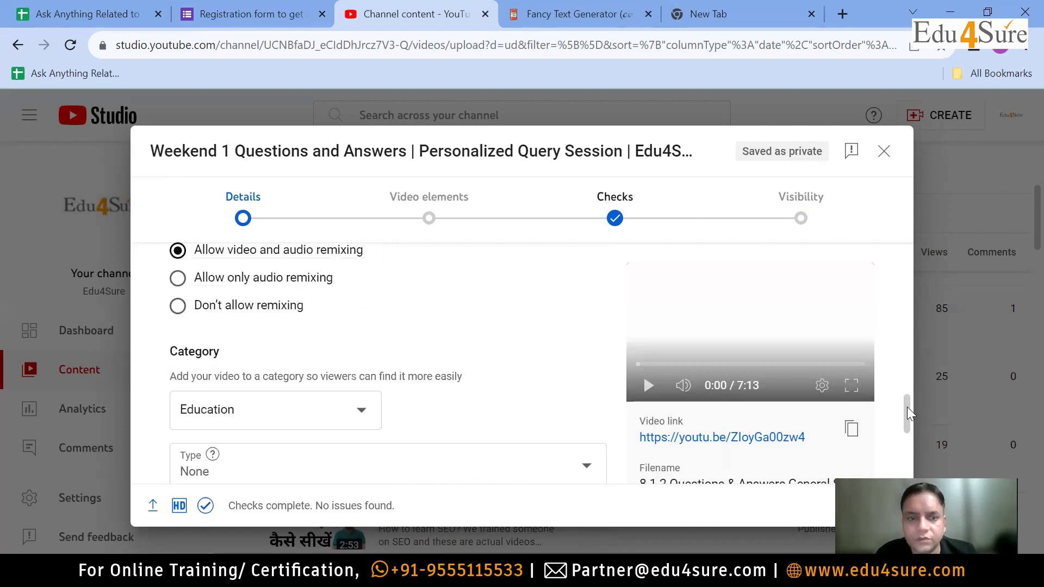
scroll(906, 413, "down", 3)
scroll(907, 436, "down", 3)
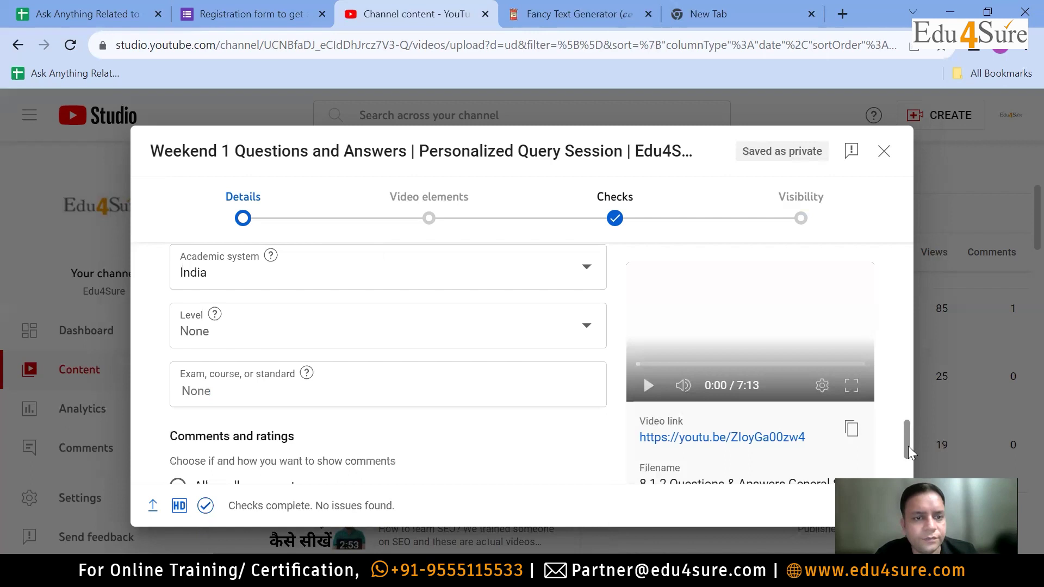
Step: Try holding potentially inappropriate comments for review with increased strictness, and return the comment setting to holding all comments for review
scroll(908, 446, "down", 3)
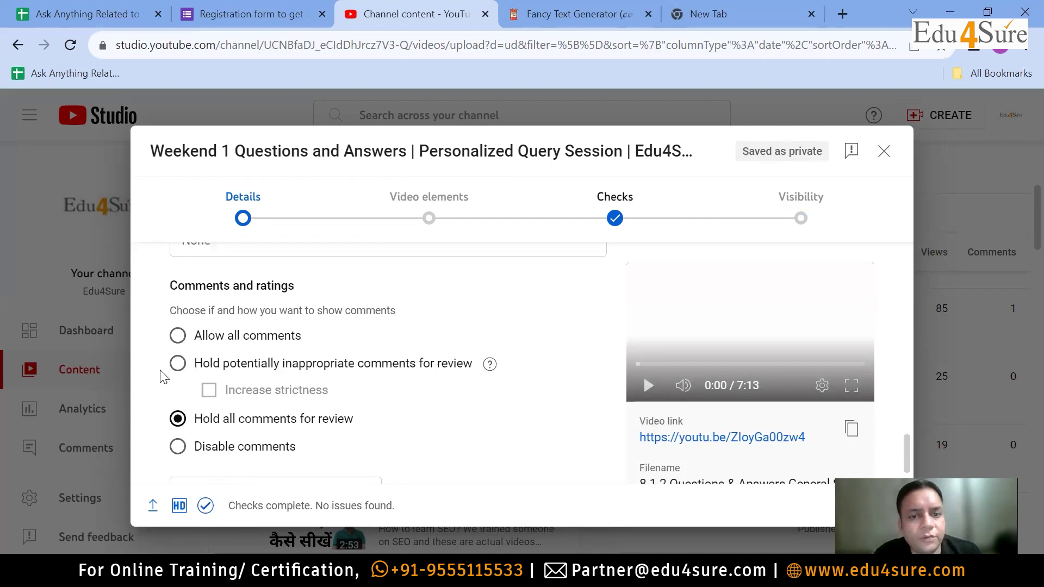
left_click(178, 364)
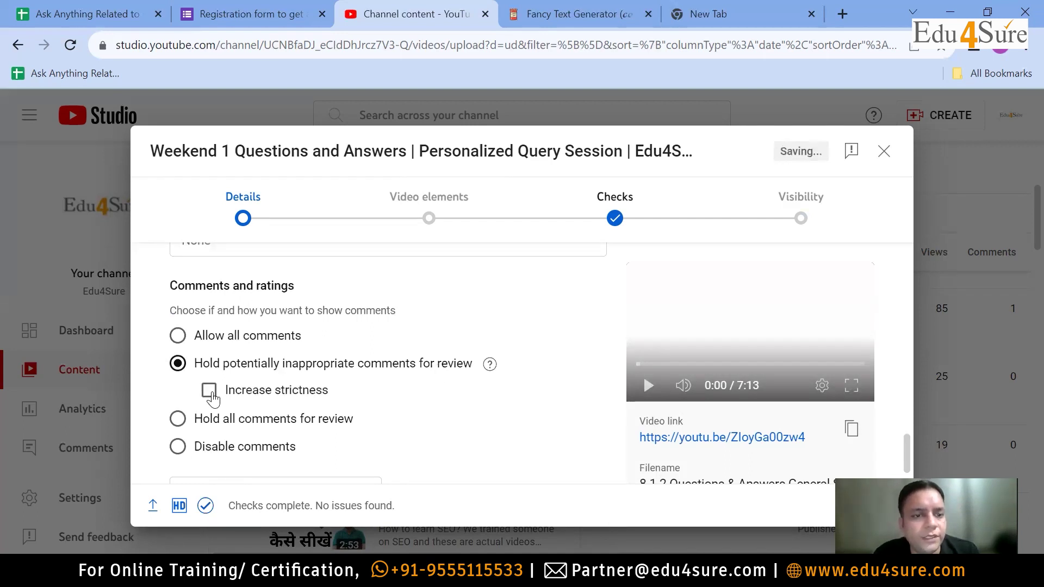
left_click(210, 392)
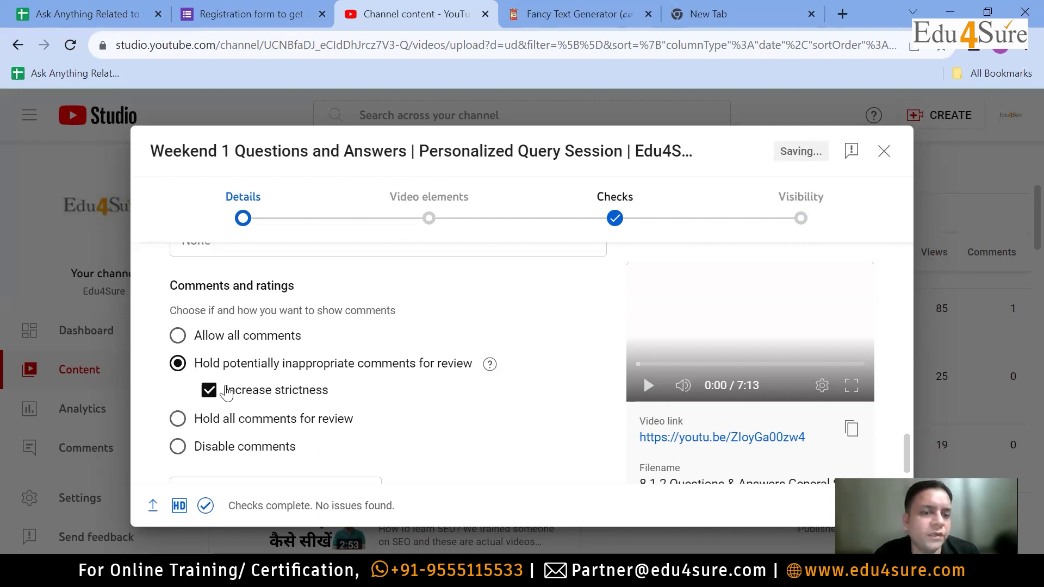
left_click(277, 389)
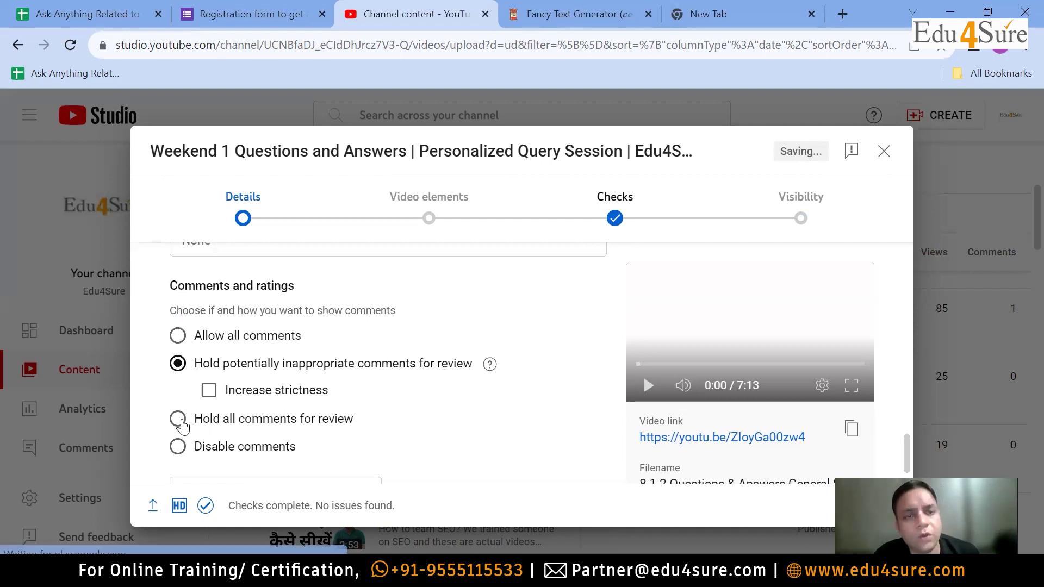
left_click(268, 418)
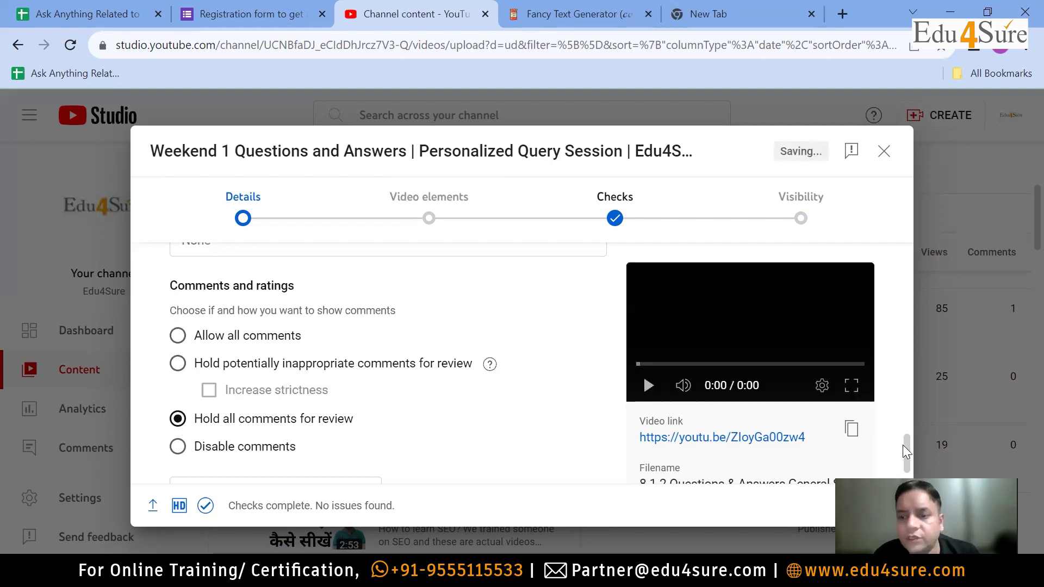
Step: Review the comment sorting and like-count settings, and recheck the details from the title down to the tags
left_click_drag(906, 455, 907, 463)
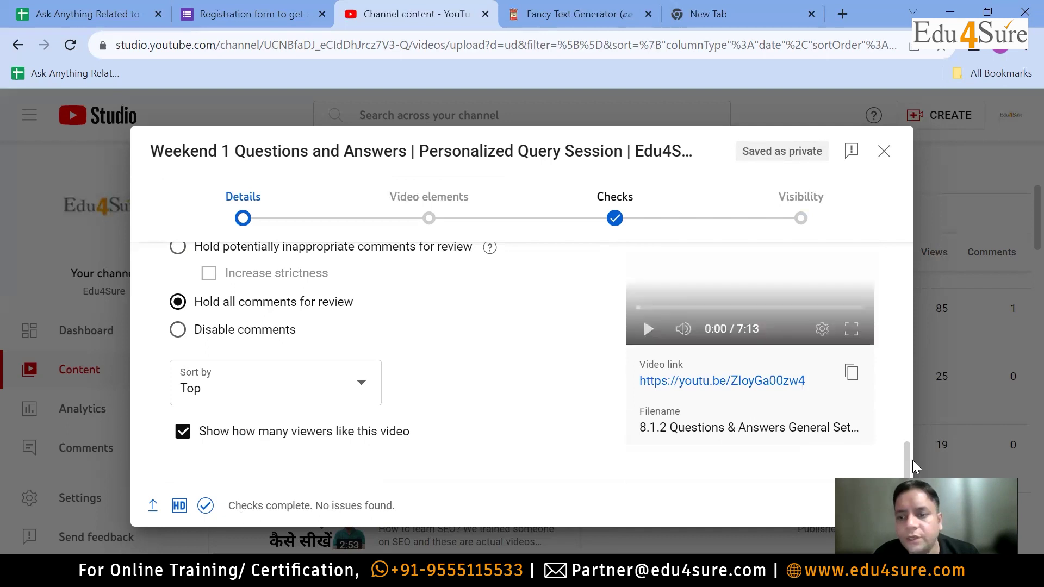
scroll(912, 421, "up", 5)
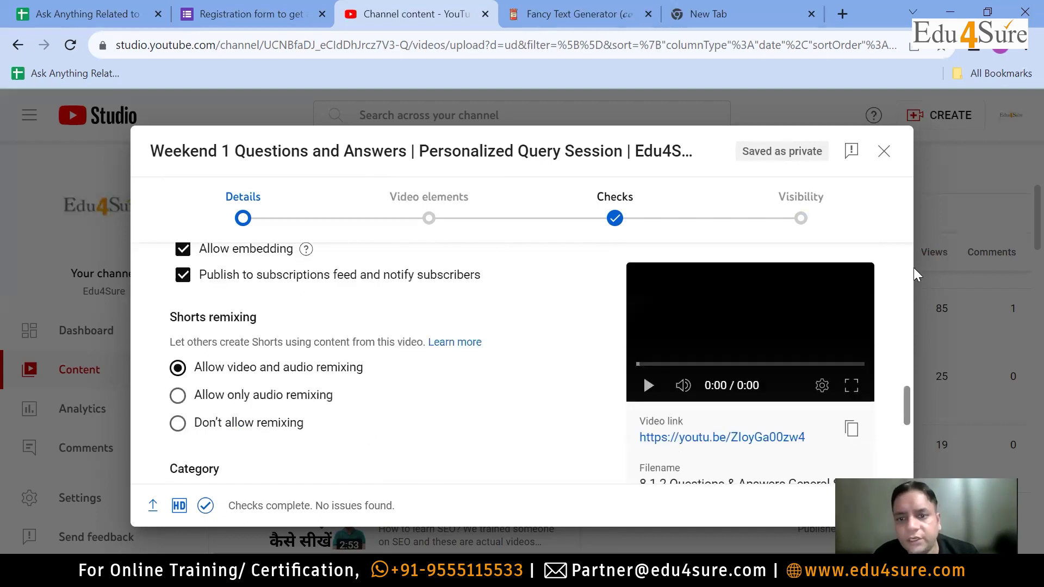
scroll(914, 268, "up", 10)
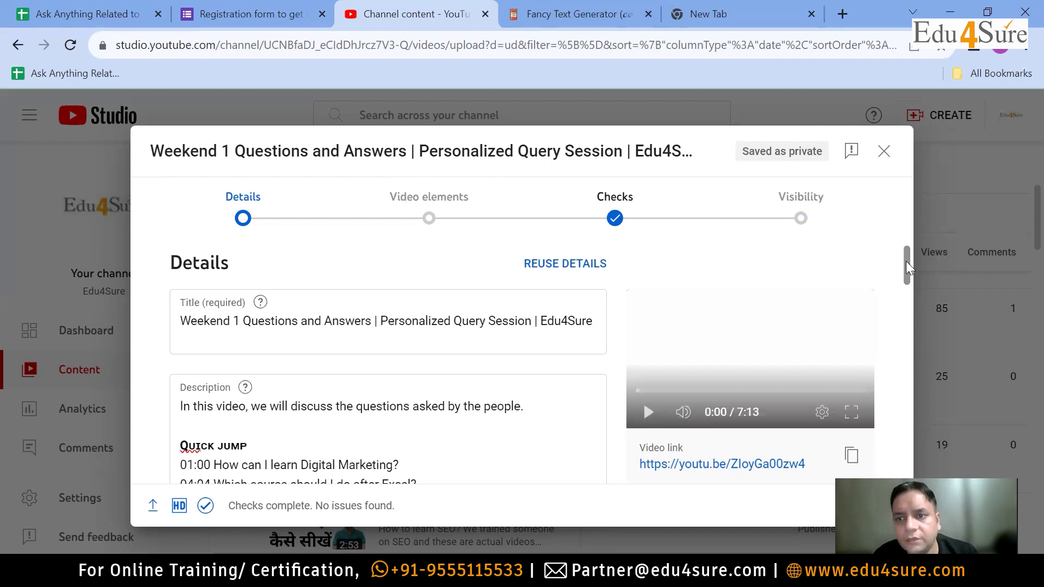
scroll(902, 339, "down", 5)
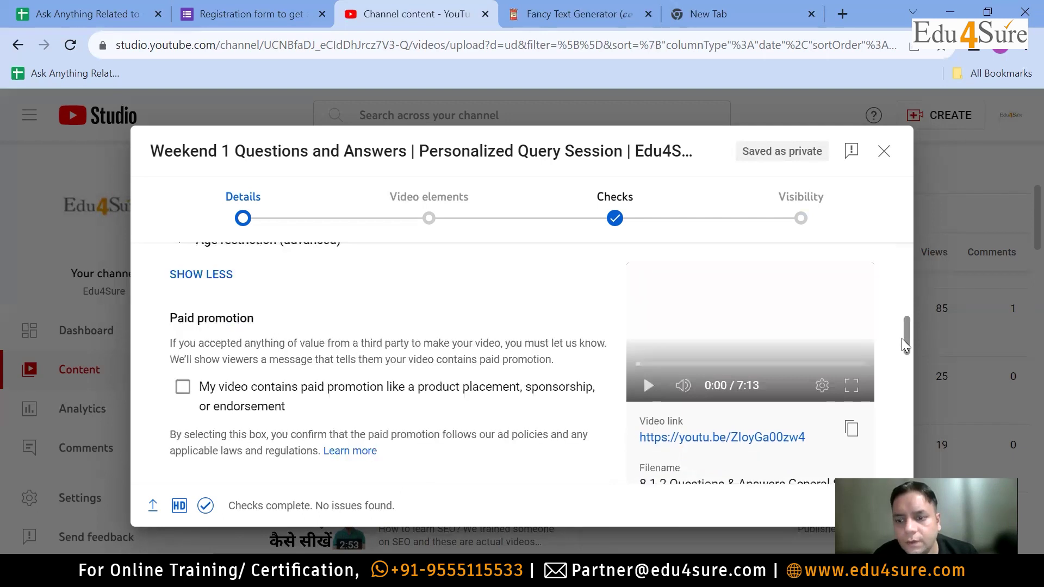
scroll(902, 339, "down", 3)
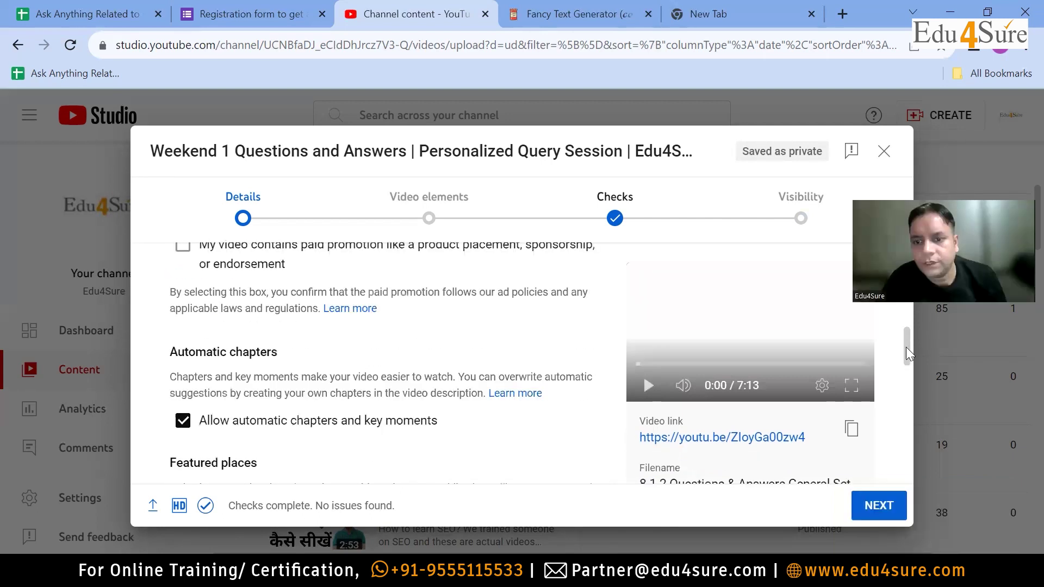
scroll(906, 348, "down", 5)
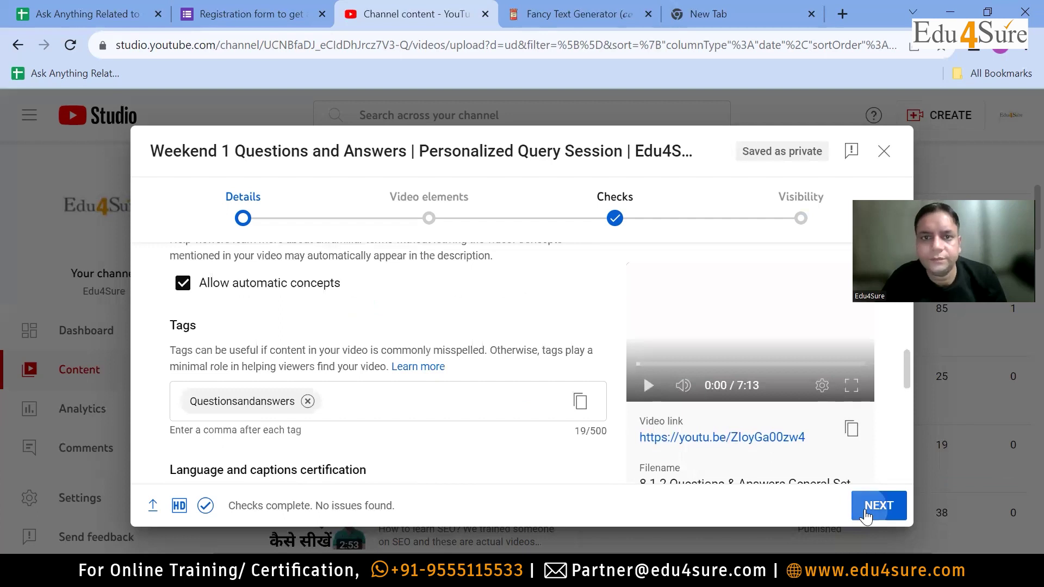
Step: Proceed to the video elements stage and add a Subscribe element to the video's end screen
left_click(867, 514)
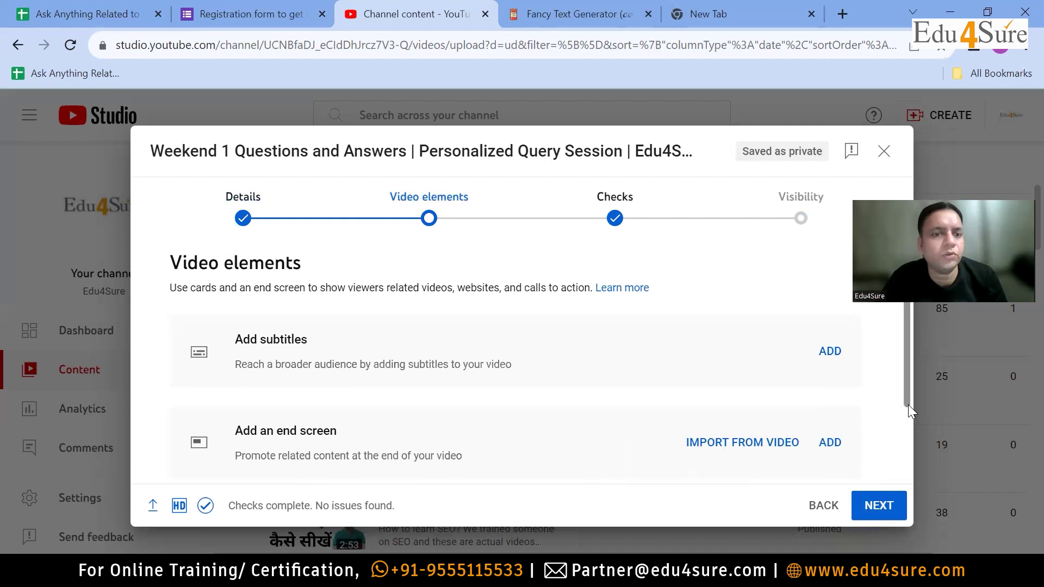
scroll(908, 405, "down", 1)
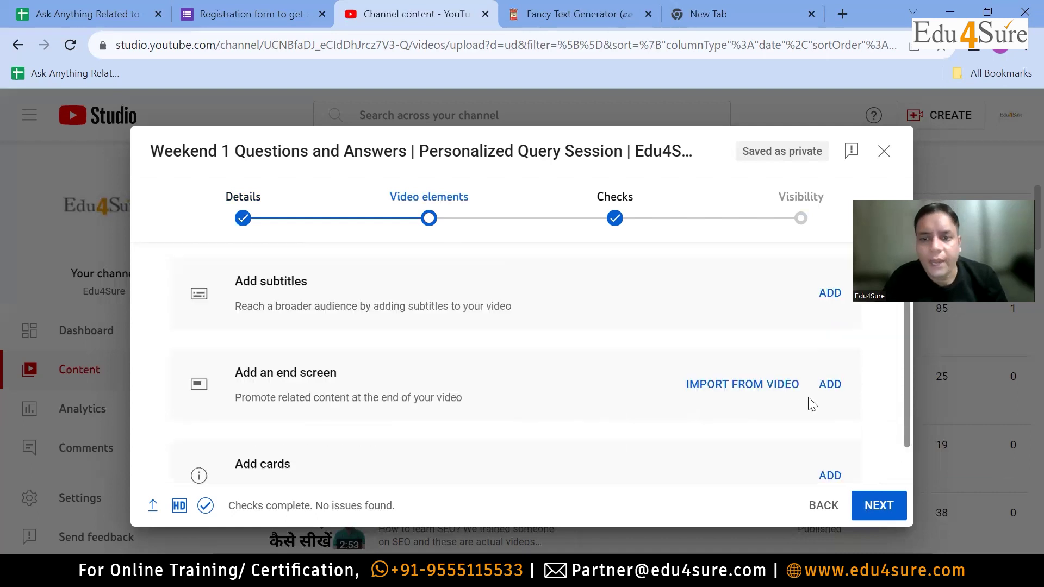
left_click(732, 388)
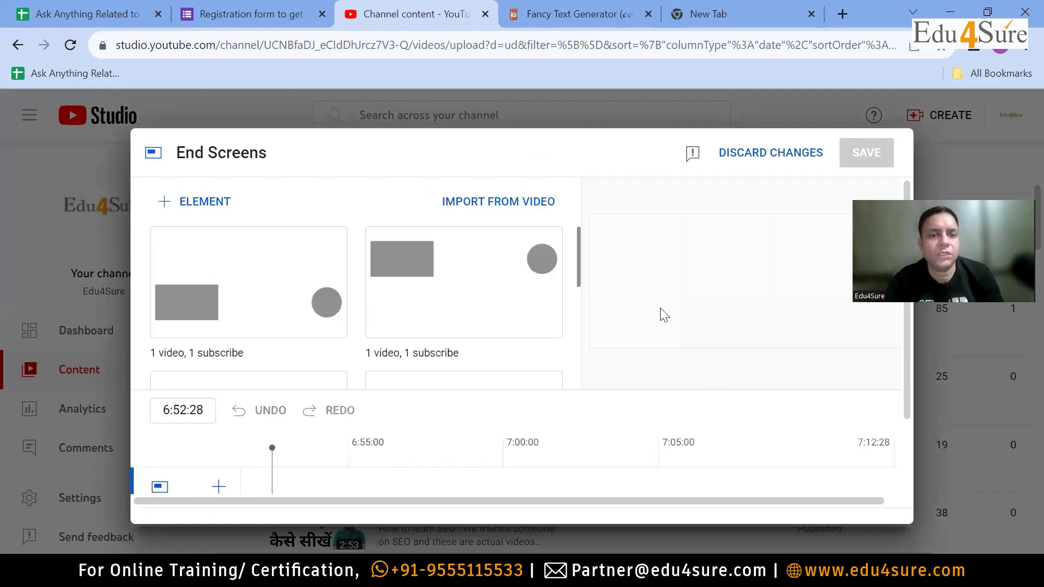
left_click(205, 206)
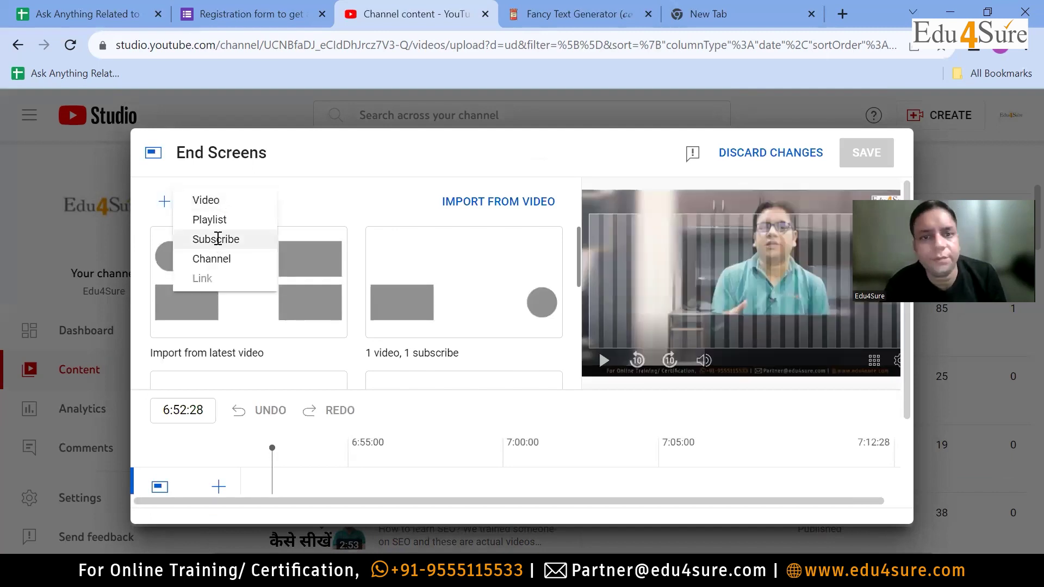
left_click(217, 239)
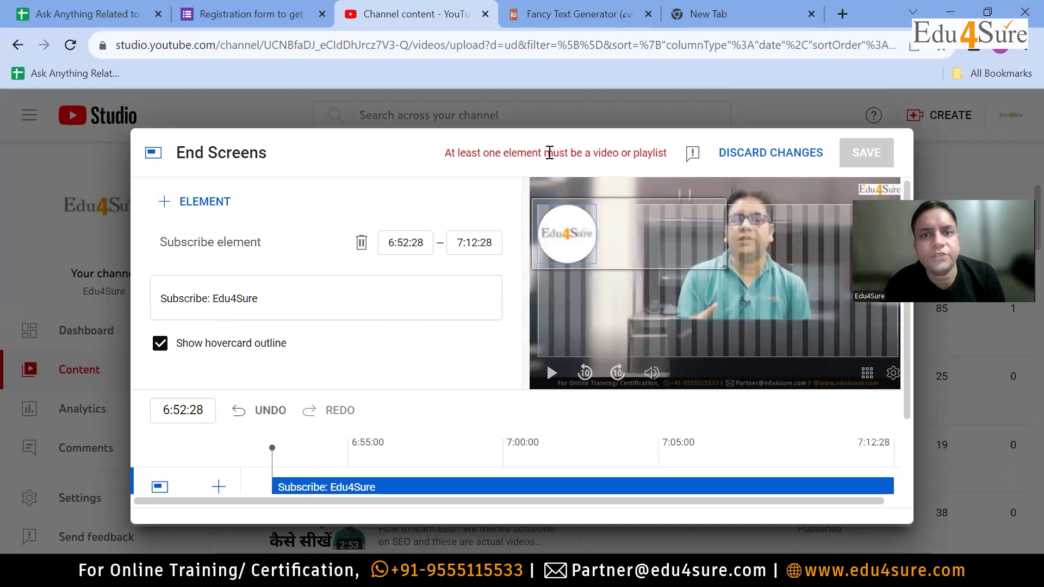
Step: Set the start time of the Subscribe end screen element to 7:00:30
left_click(401, 251)
type("5:23:0")
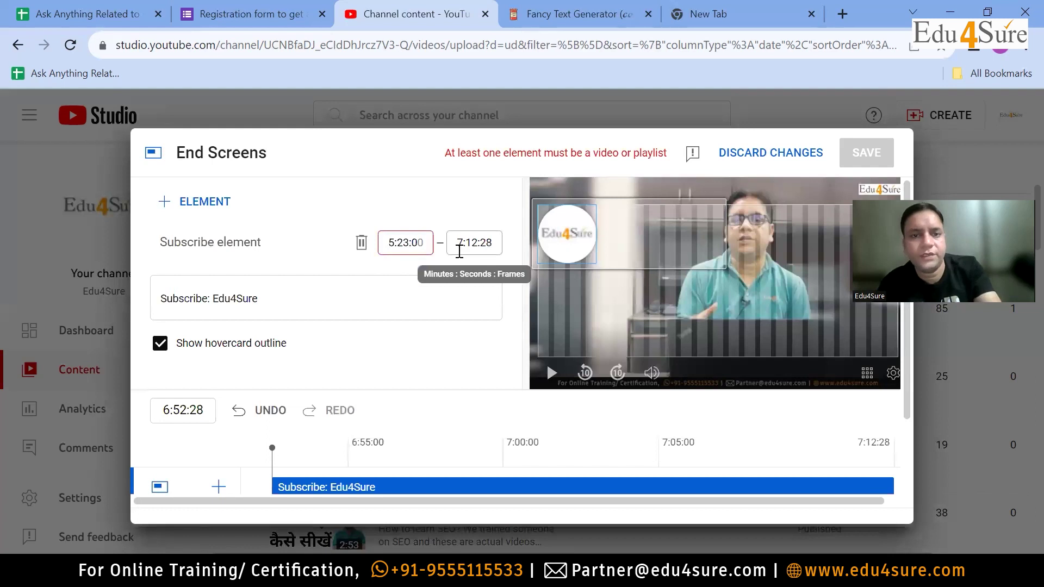
type("7")
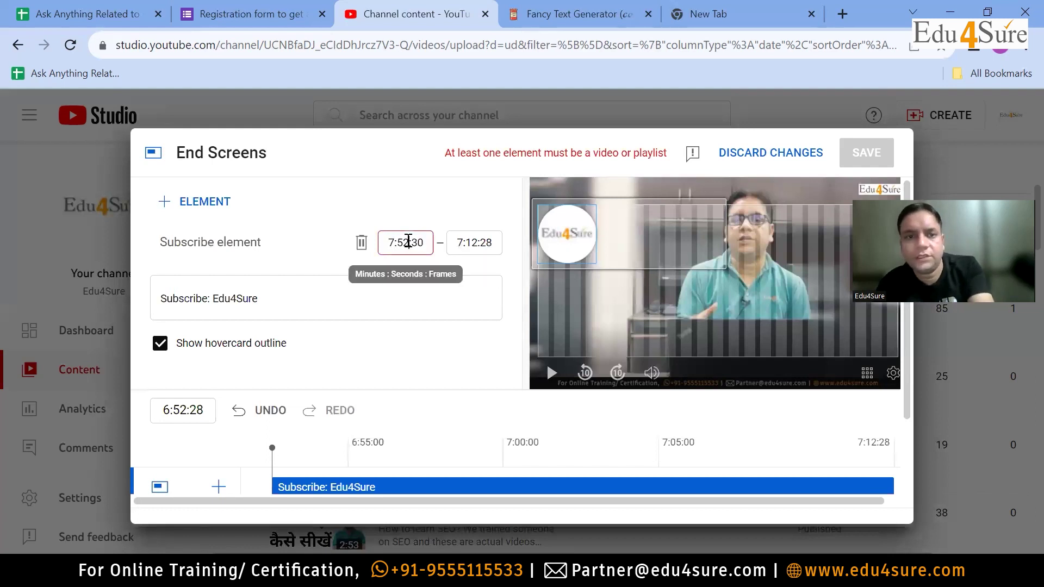
type(":00")
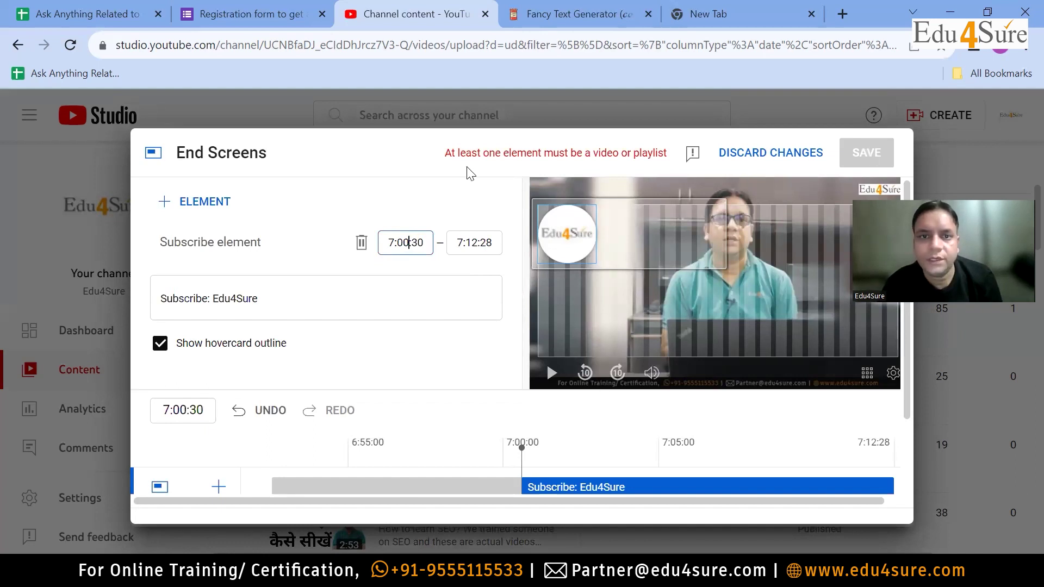
Step: Add a Playlist element for the Questions & Answers playlist to the video's end screen
left_click(216, 203)
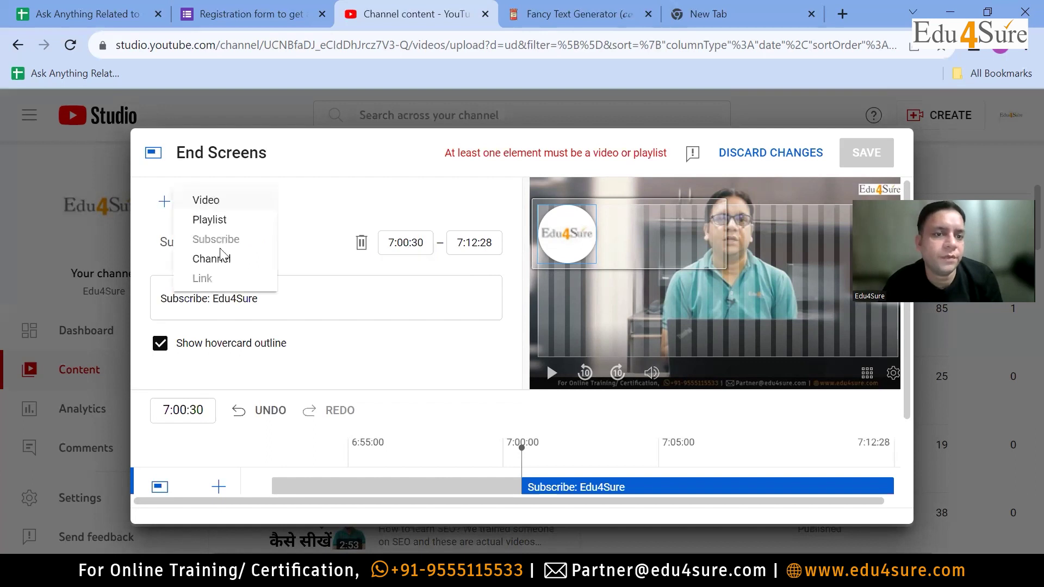
left_click(209, 220)
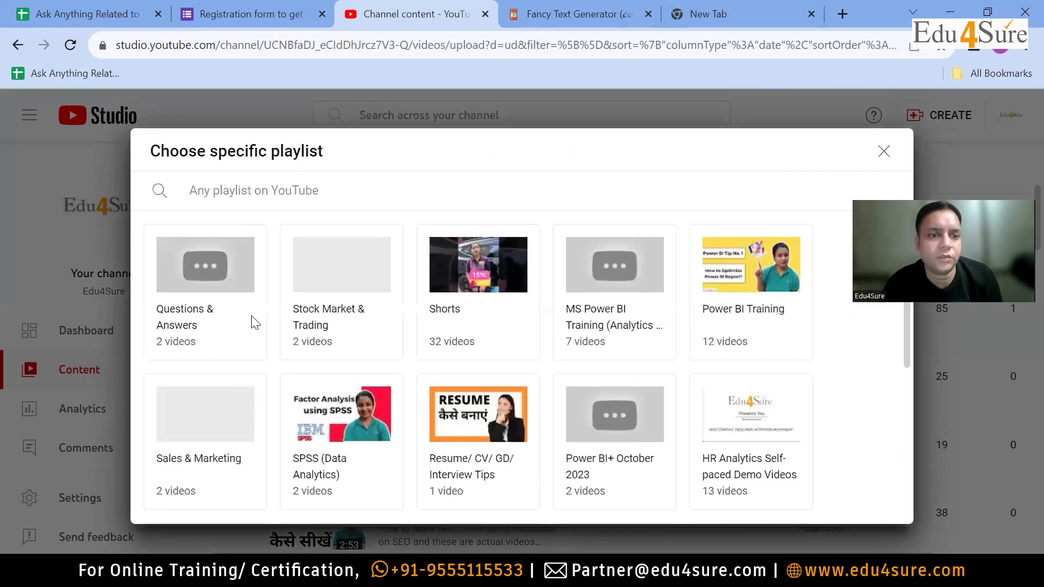
left_click(228, 288)
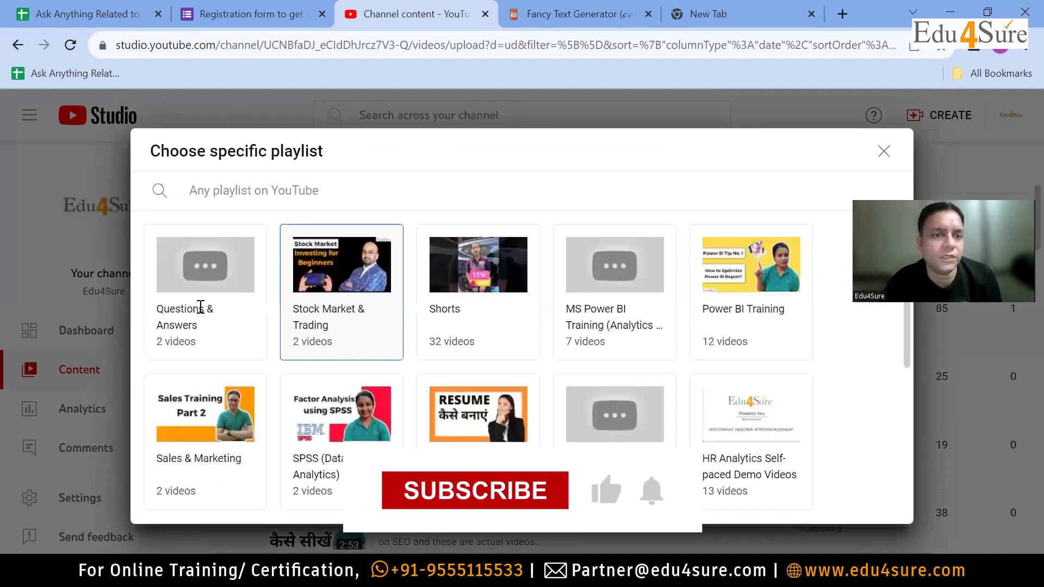
left_click(200, 314)
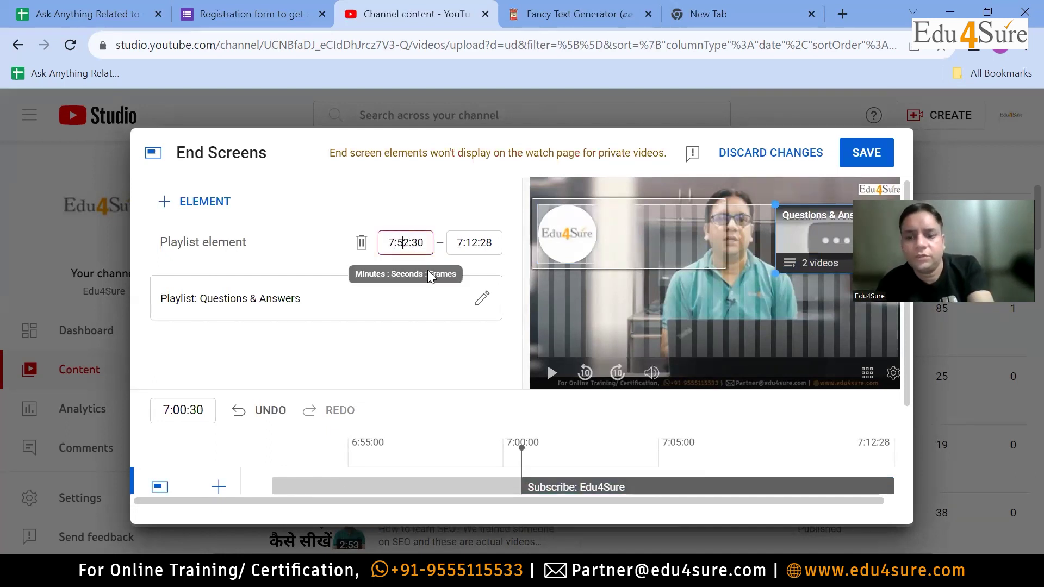
Step: Set the start time of the Playlist end screen element to 7:05:00 and save the end screen
double_click(408, 243)
type("00")
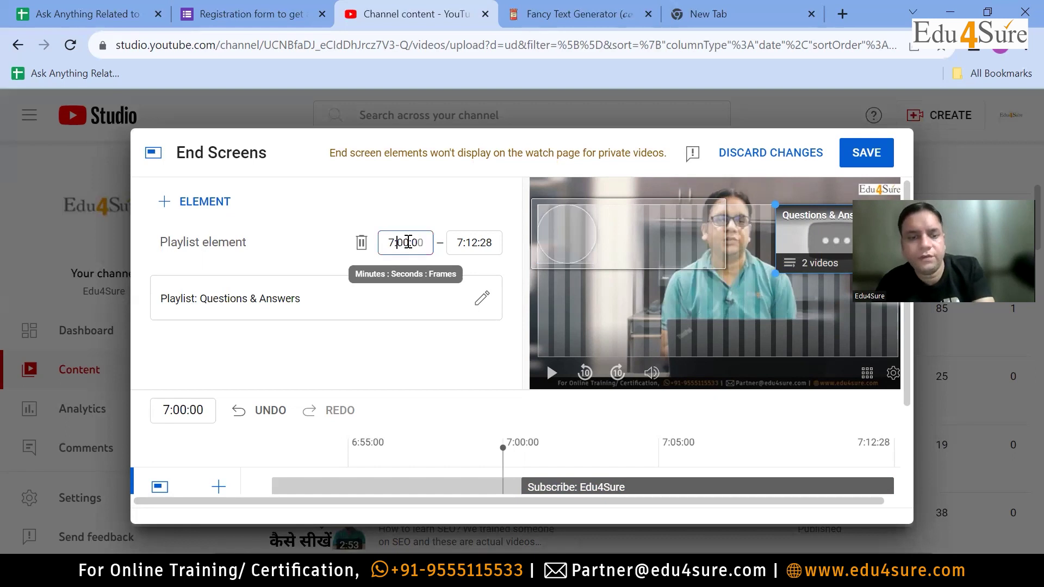
double_click(408, 242)
type("05")
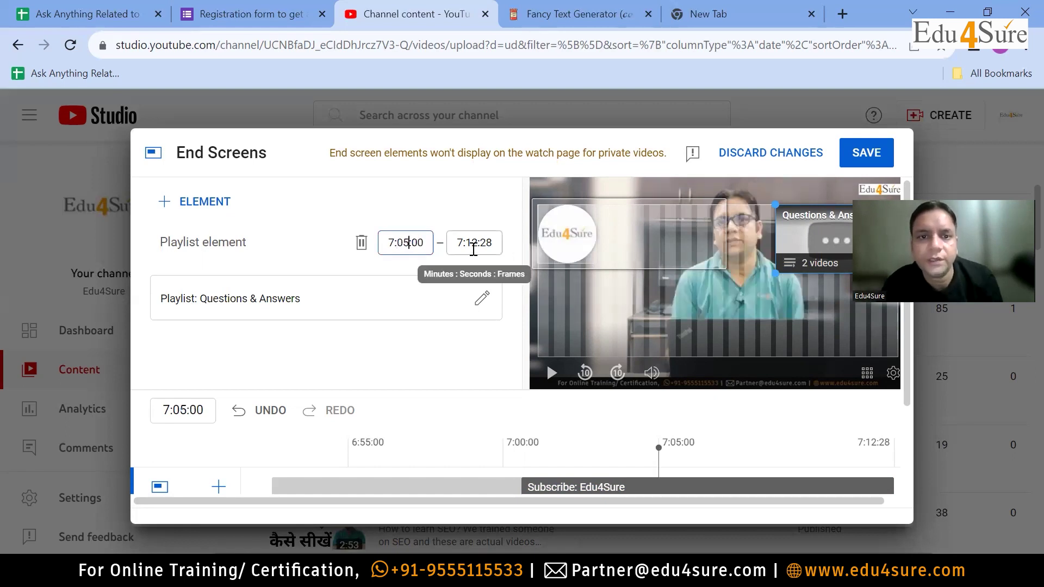
left_click(862, 154)
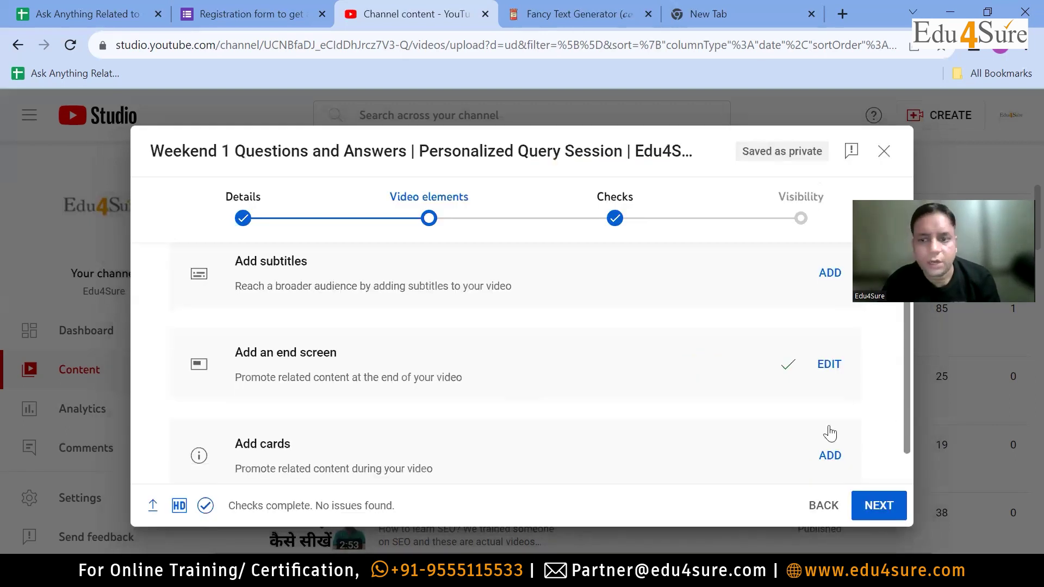
Step: Add a playlist card for the Questions & Answers playlist at 1:00:27 in the video
scroll(828, 430, "down", 1)
left_click(829, 427)
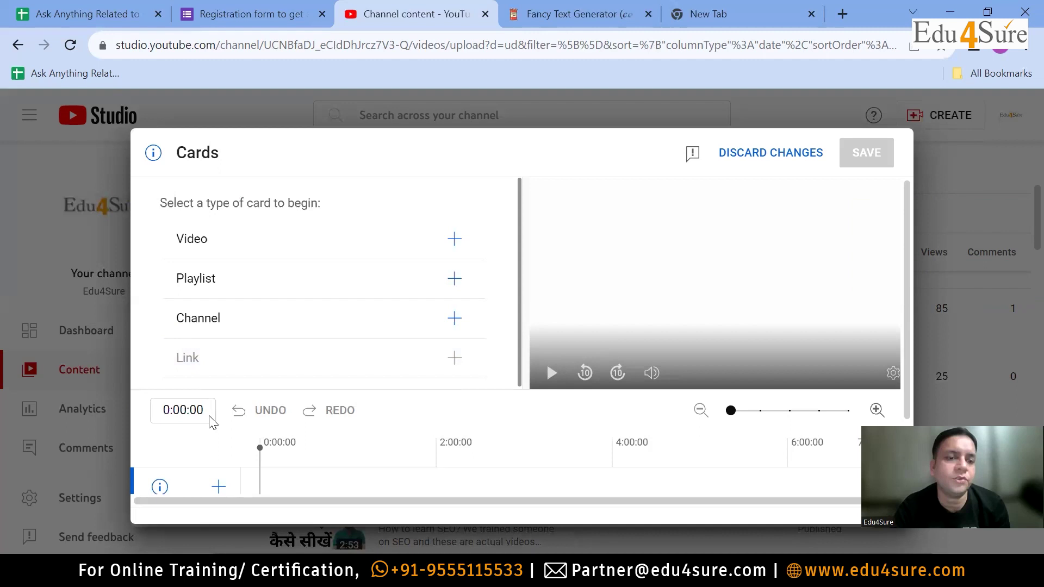
left_click(184, 410)
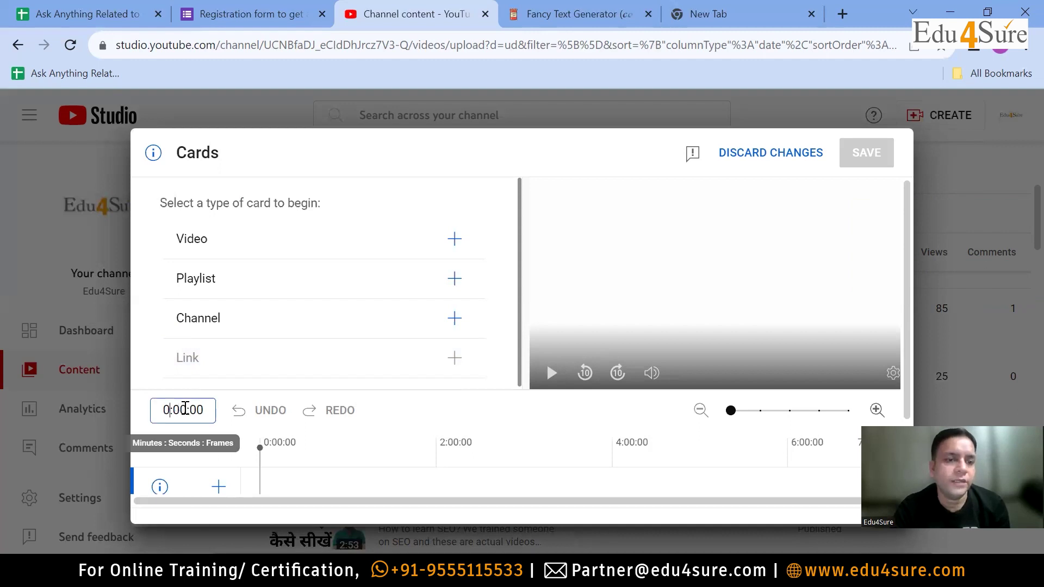
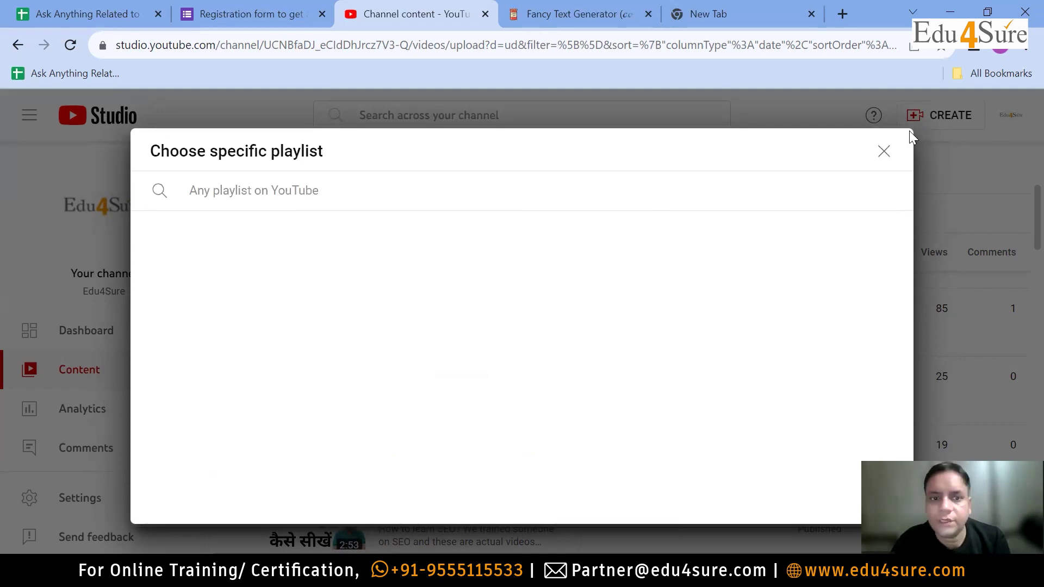
left_click(221, 273)
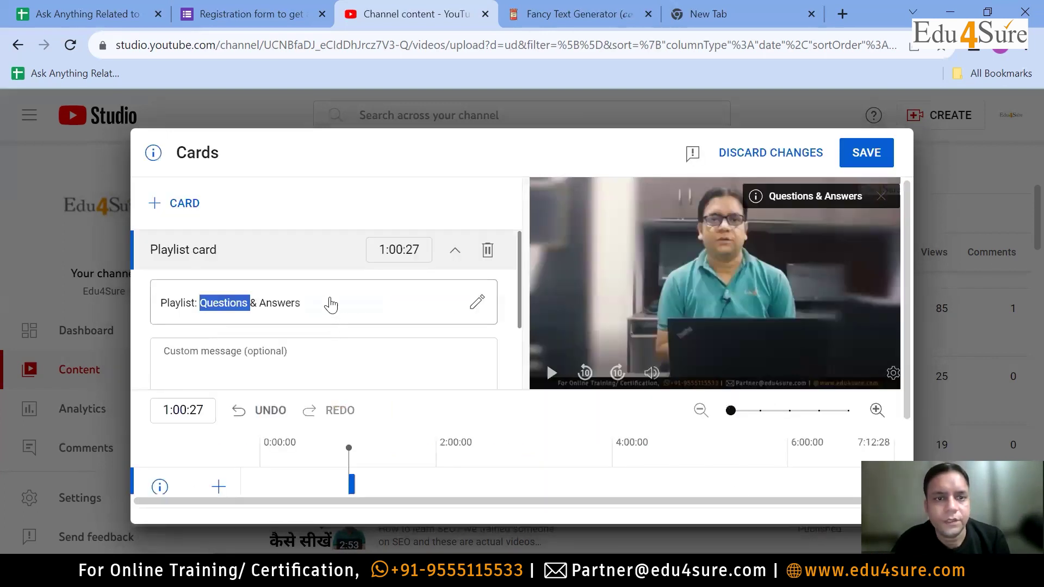
Step: Recheck the card's playlist choice and its place on the timeline, and save the cards
left_click(338, 303)
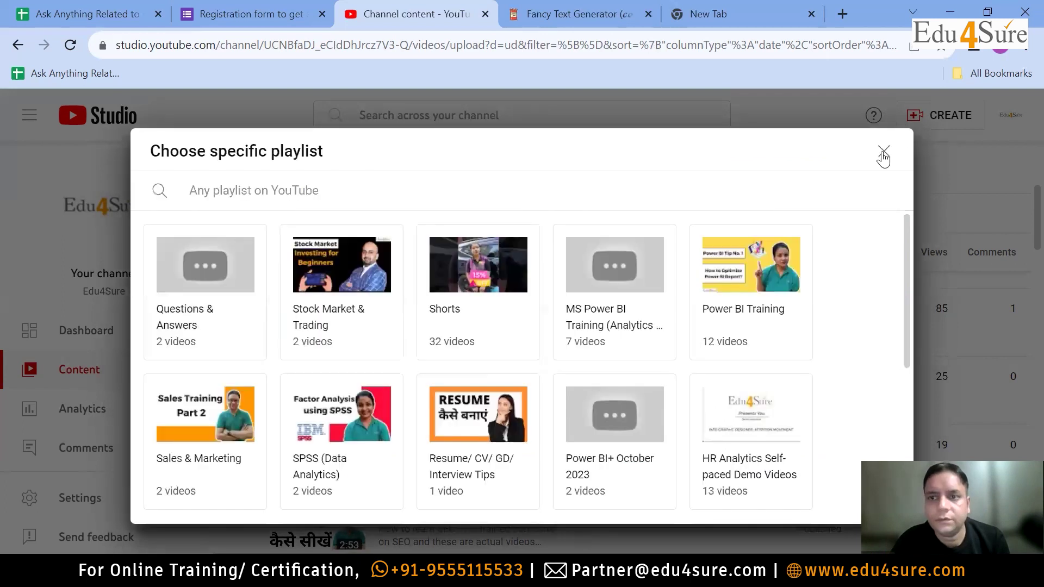
left_click(882, 152)
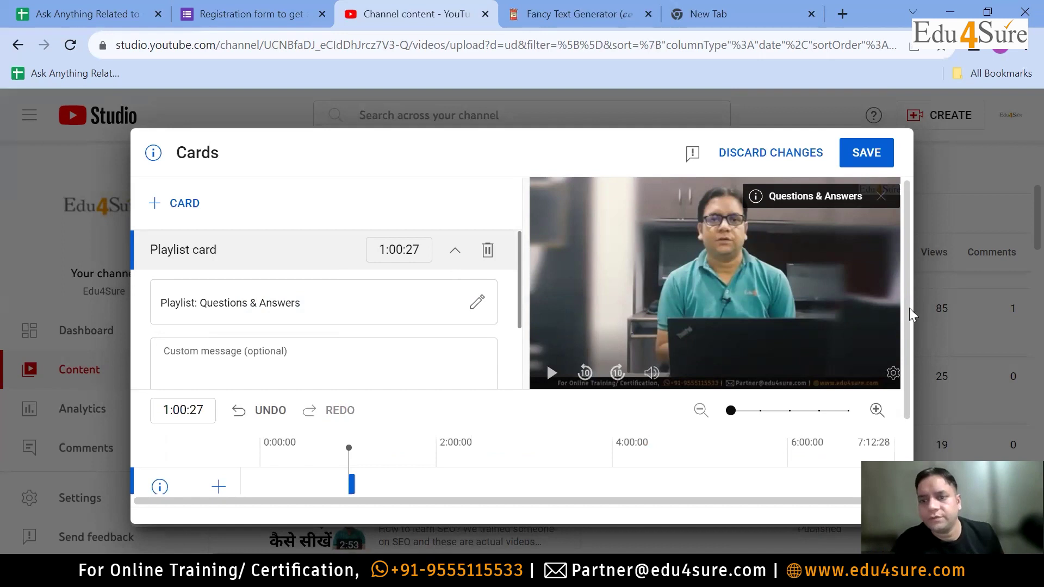
scroll(910, 308, "down", 1)
scroll(914, 402, "down", 3)
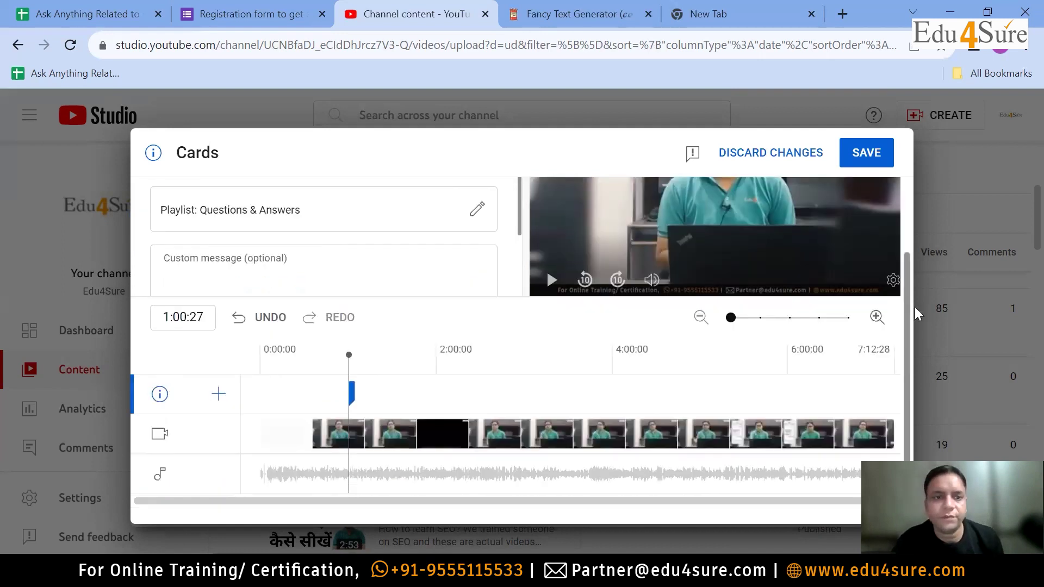
scroll(915, 307, "up", 4)
left_click(867, 157)
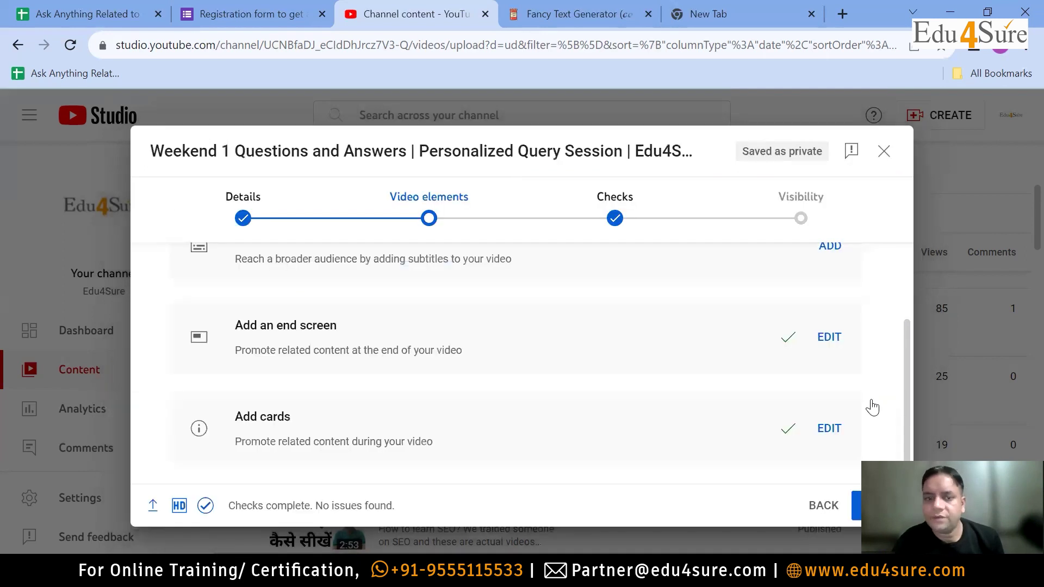
Step: Review the video elements and proceed through the checks stage to the visibility settings
scroll(892, 250, "up", 2)
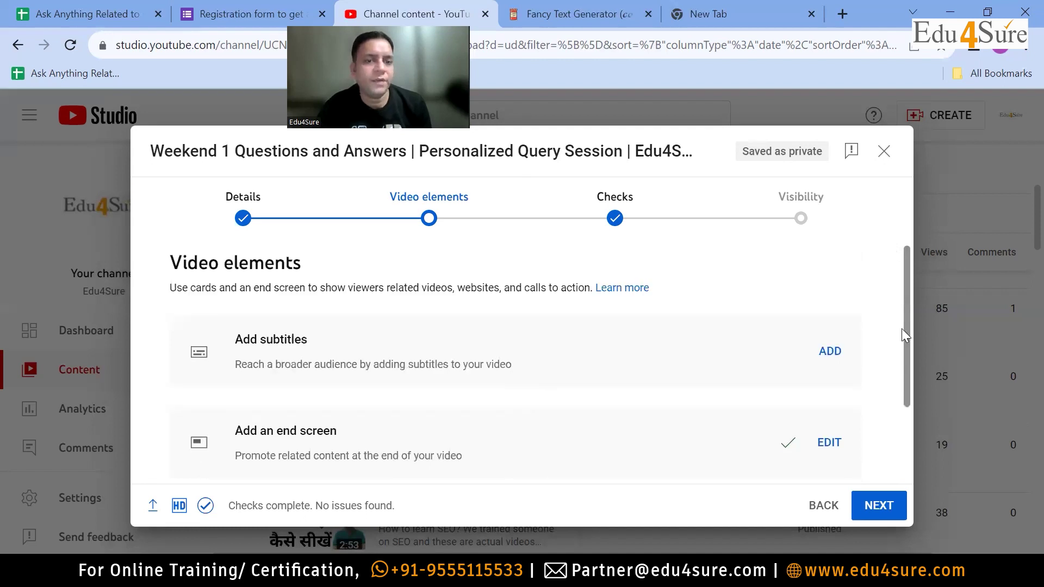
scroll(902, 337, "down", 2)
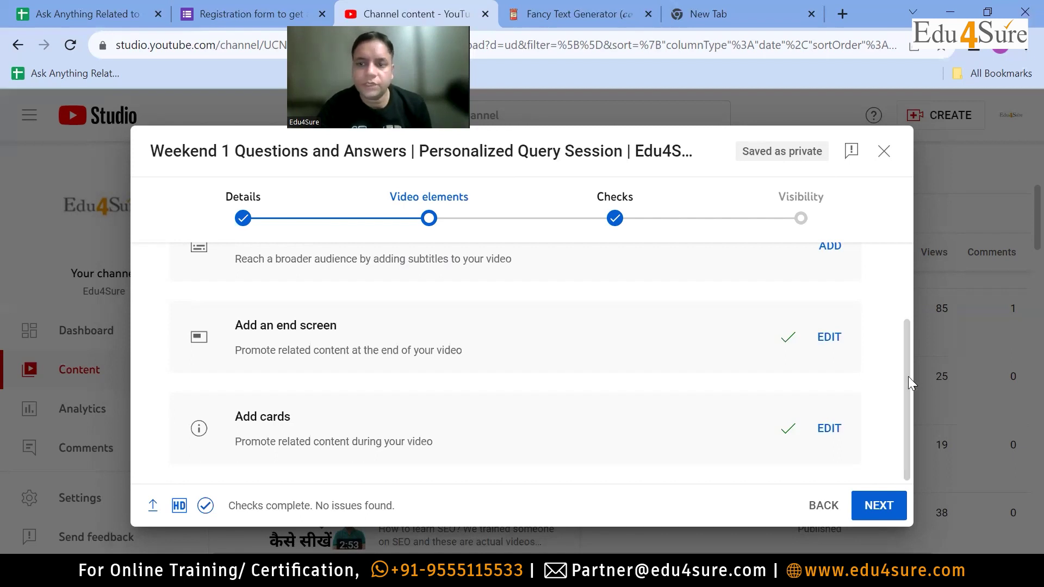
left_click(871, 514)
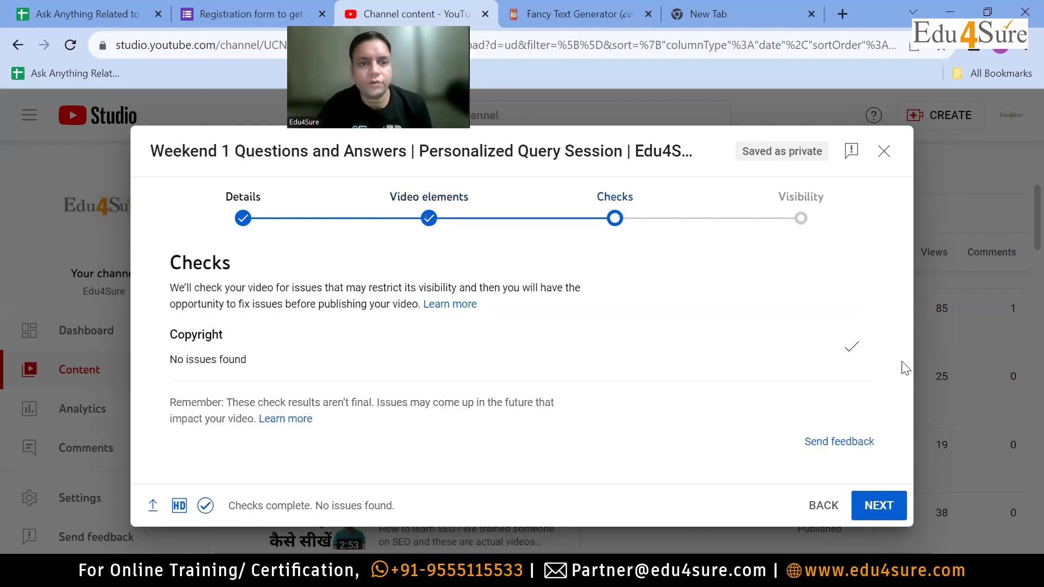
left_click(880, 505)
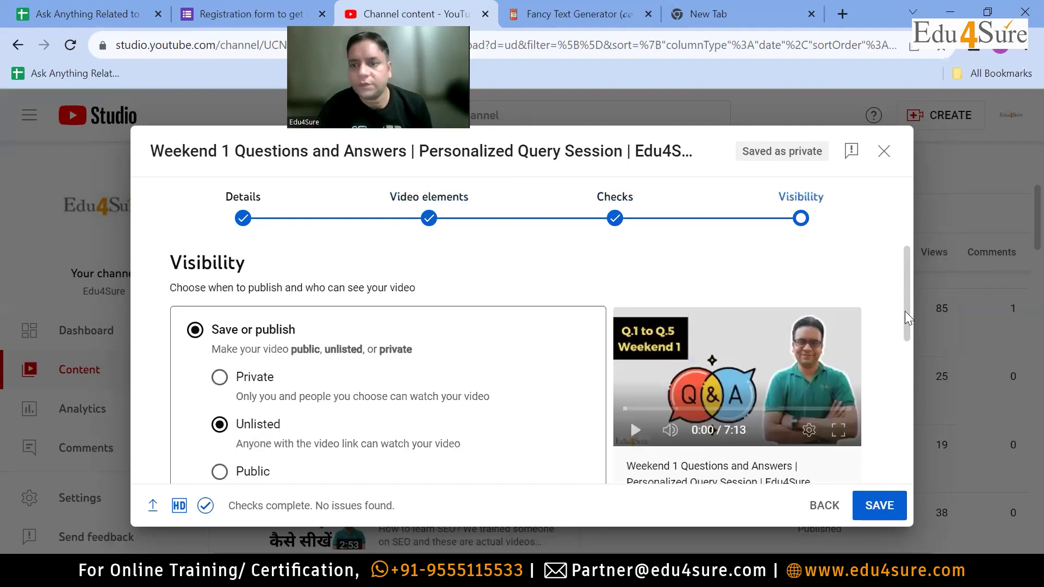
Step: Choose to schedule the video's public release for Oct 24, 2023 at 8:00 PM
scroll(905, 311, "down", 1)
scroll(910, 376, "down", 1)
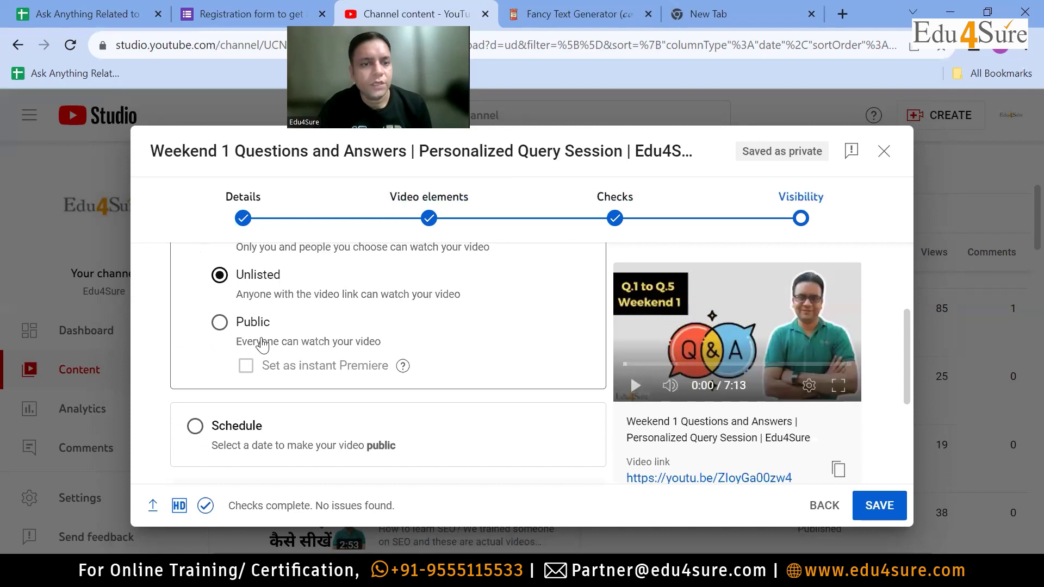
left_click(195, 428)
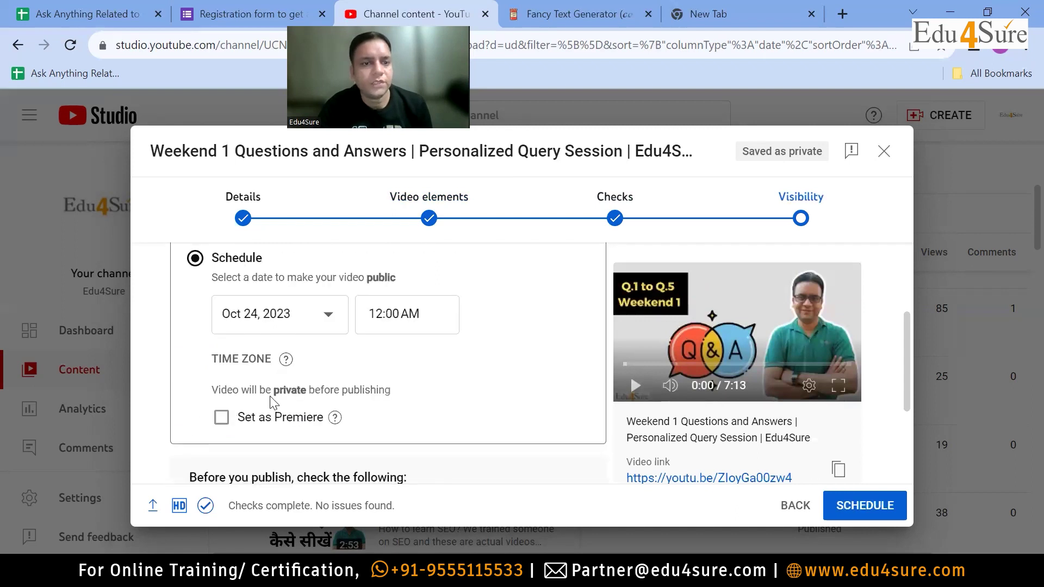
left_click(383, 316)
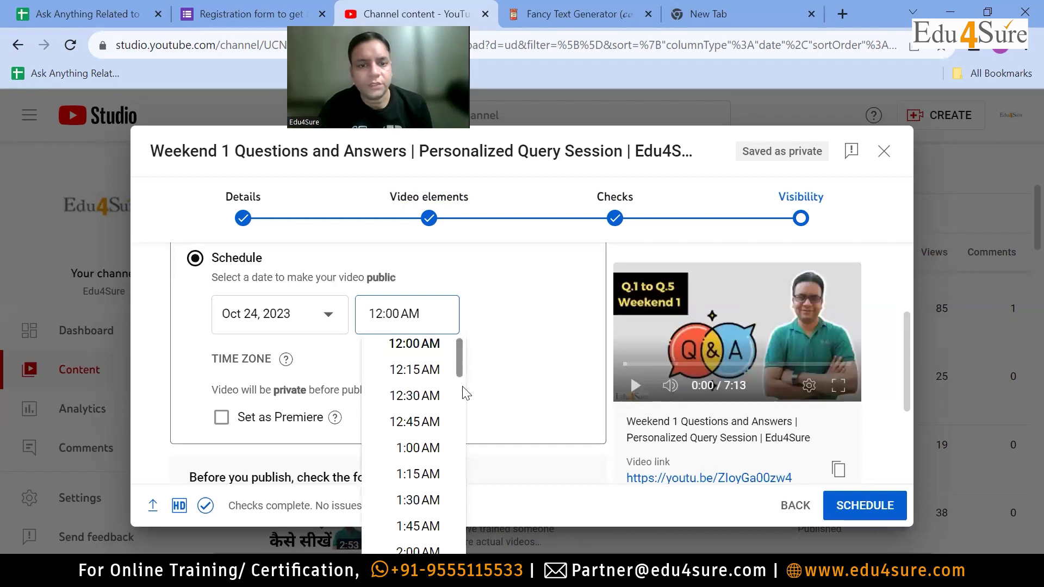
scroll(467, 408, "down", 5)
scroll(466, 416, "down", 5)
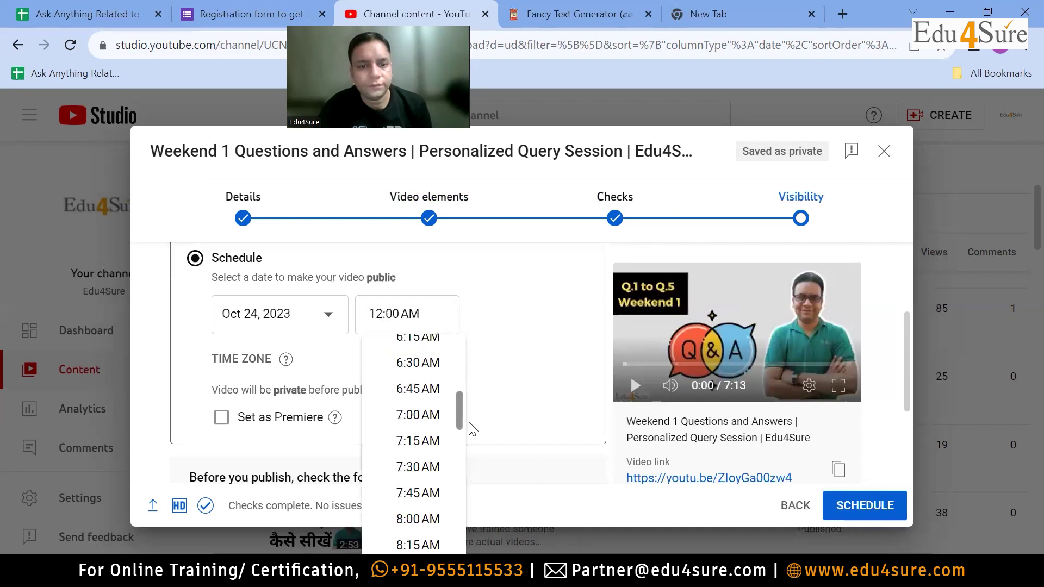
scroll(467, 420, "down", 2)
left_click_drag(458, 425, 458, 431)
scroll(457, 429, "down", 2)
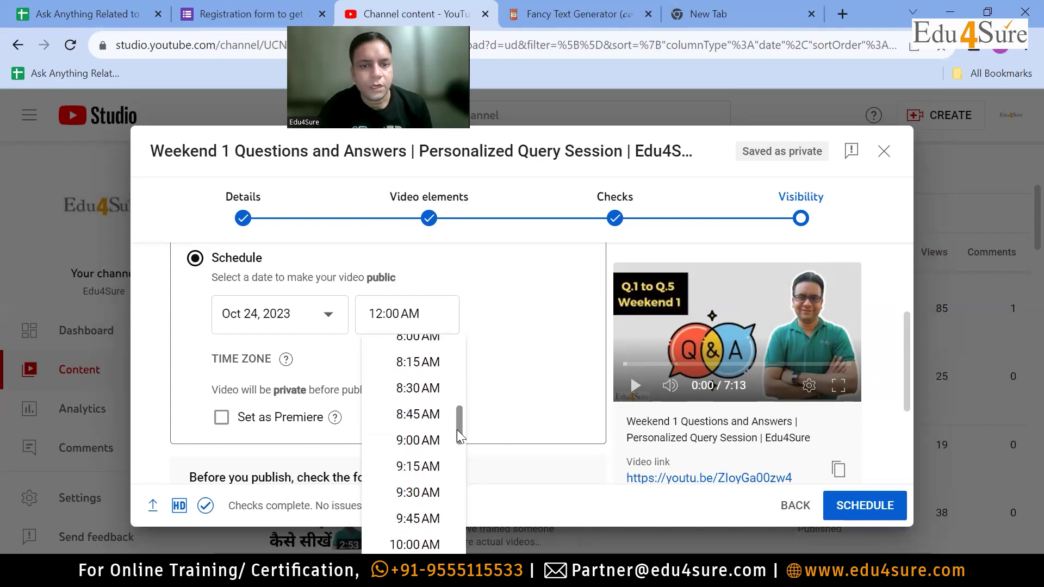
scroll(456, 425, "up", 1)
scroll(458, 470, "down", 10)
scroll(457, 510, "down", 9)
scroll(457, 517, "down", 3)
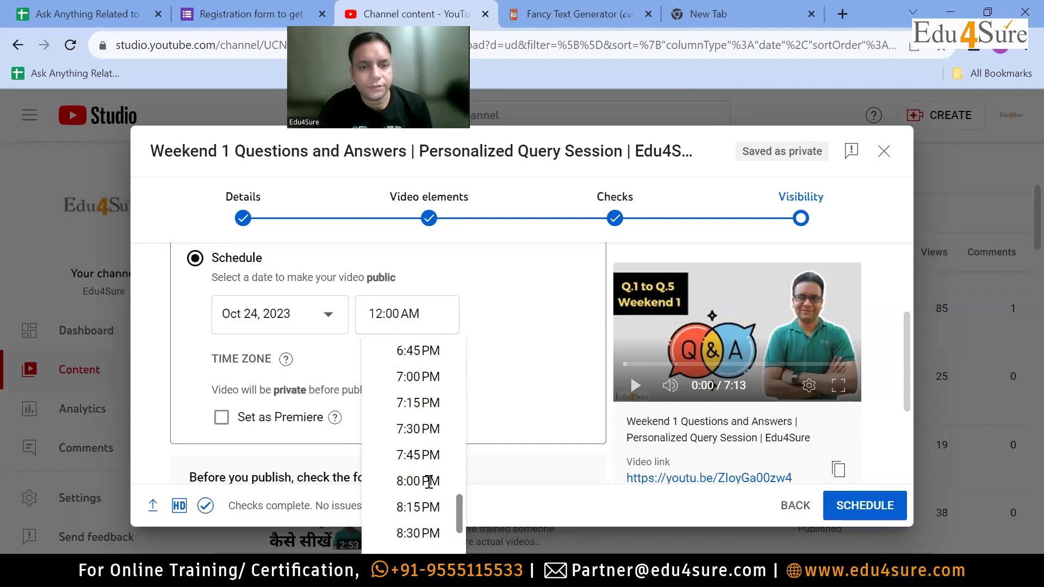
scroll(429, 482, "down", 1)
left_click(425, 454)
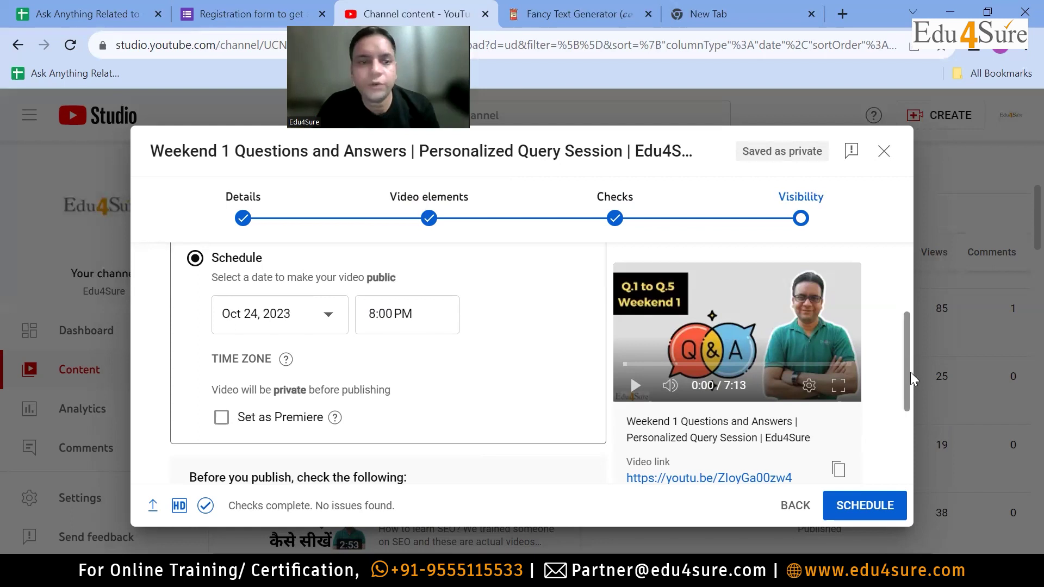
Step: Submit the scheduled release, dismiss the confirmation, and check the video's entry in the channel content list
scroll(910, 388, "down", 2)
scroll(912, 460, "down", 1)
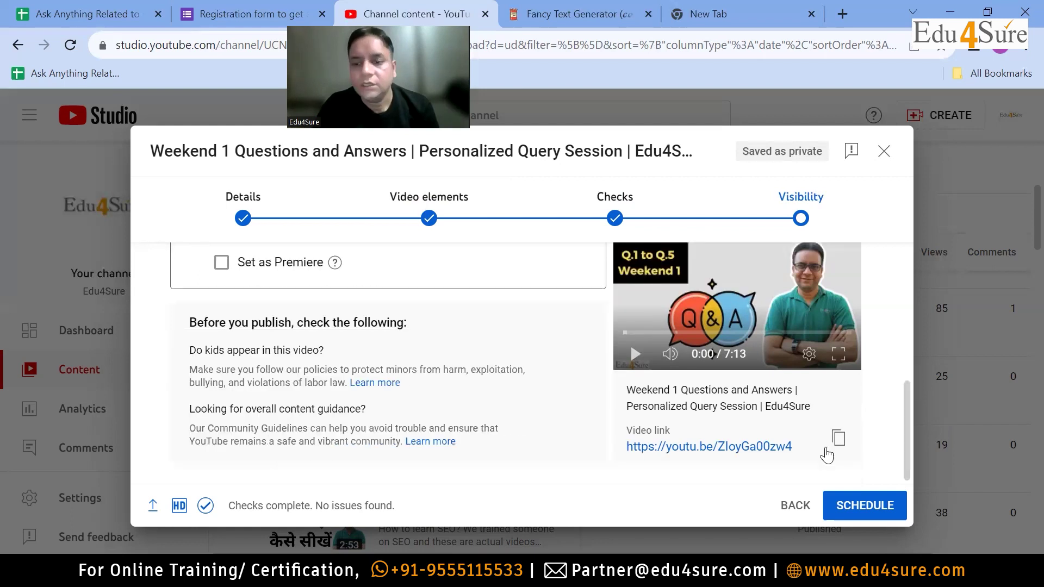
left_click(861, 503)
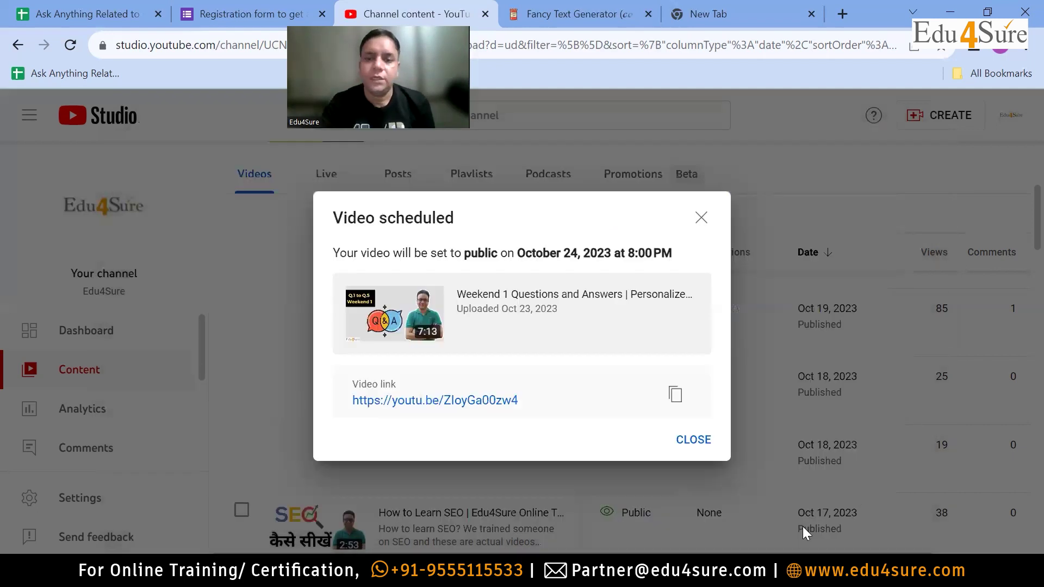
left_click(699, 443)
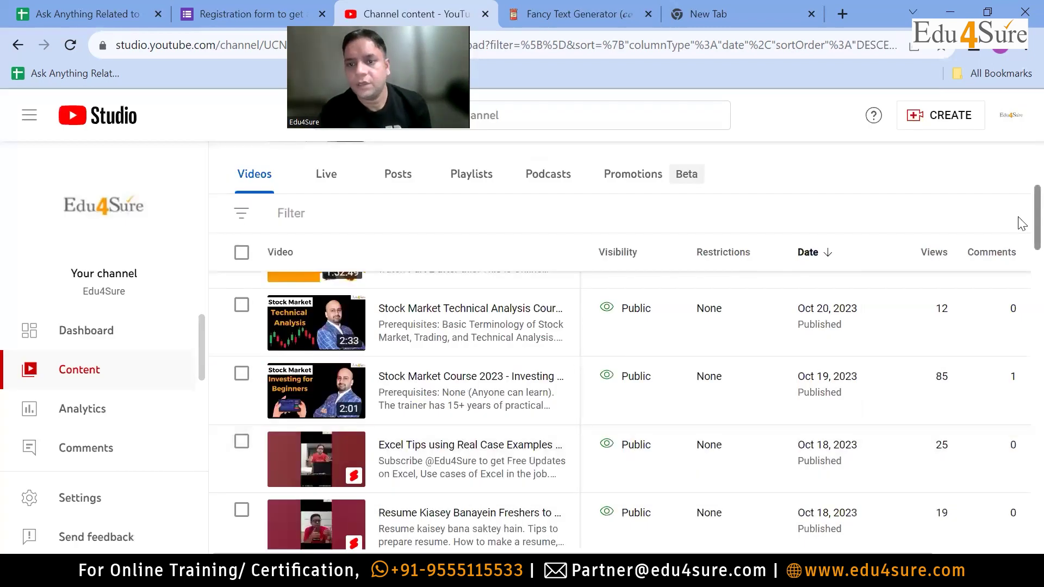
scroll(1021, 176, "up", 5)
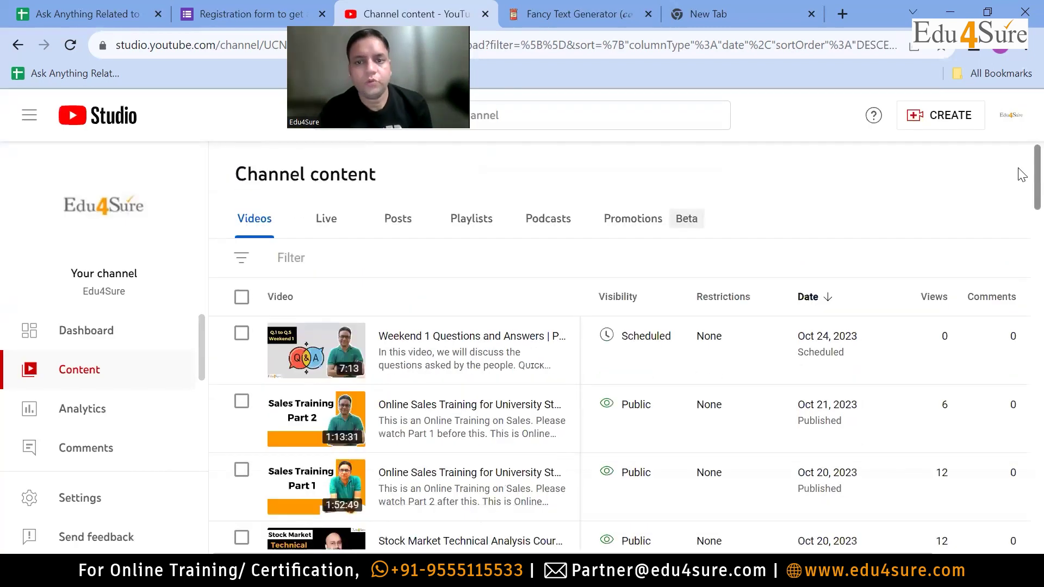
Step: Open the channel analytics and examine the watch time trend and upload dates over the last 28 days
left_click(98, 417)
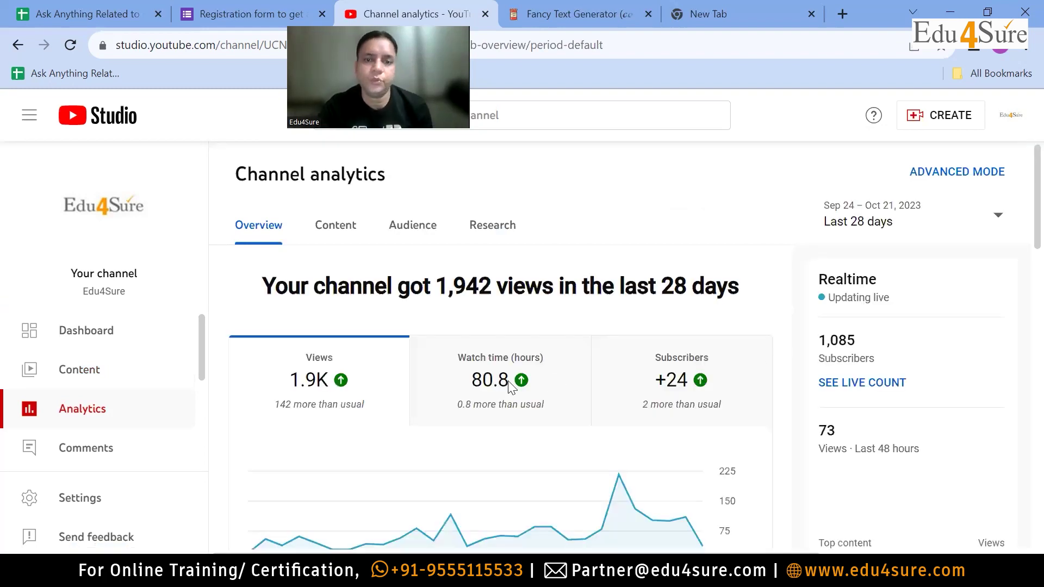
left_click(505, 386)
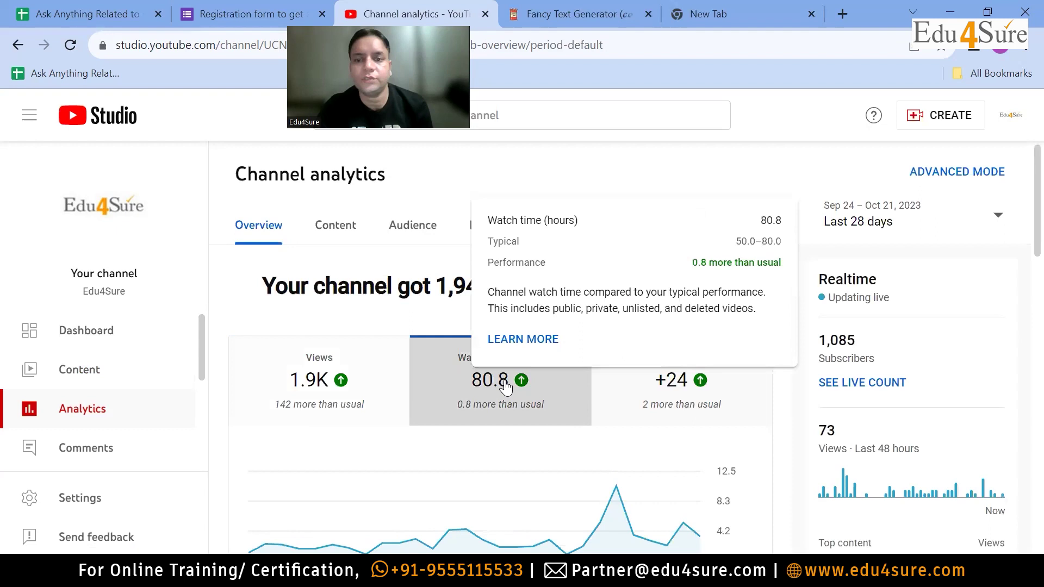
scroll(1021, 248, "down", 2)
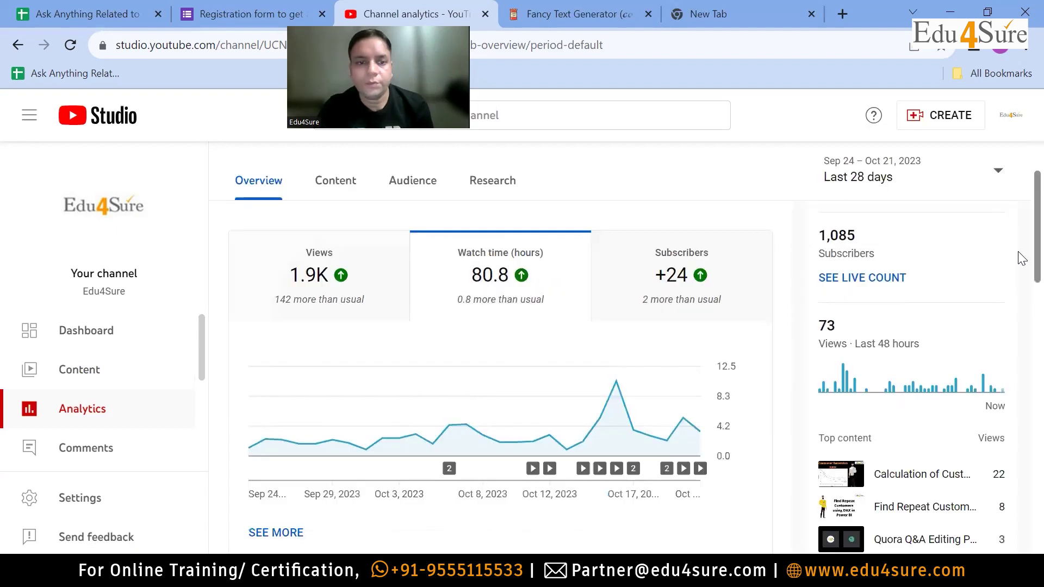
mouse_move(251, 446)
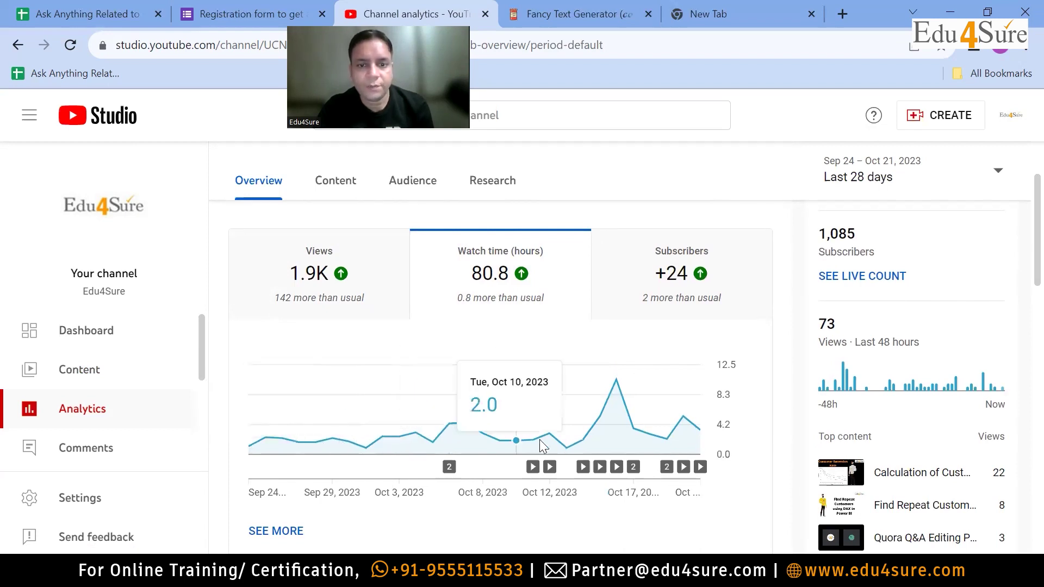
mouse_move(533, 467)
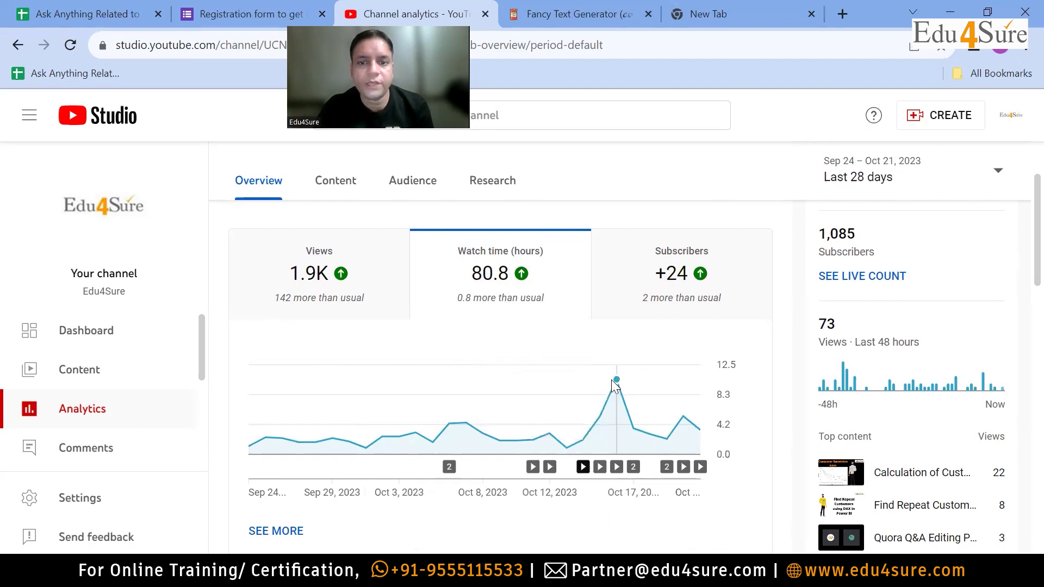
mouse_move(615, 386)
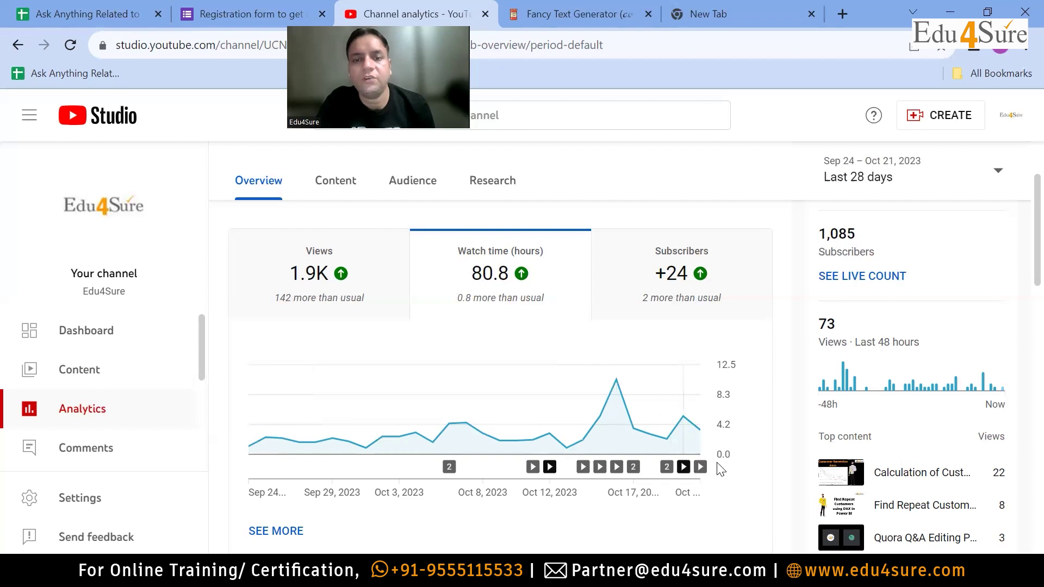
mouse_move(501, 275)
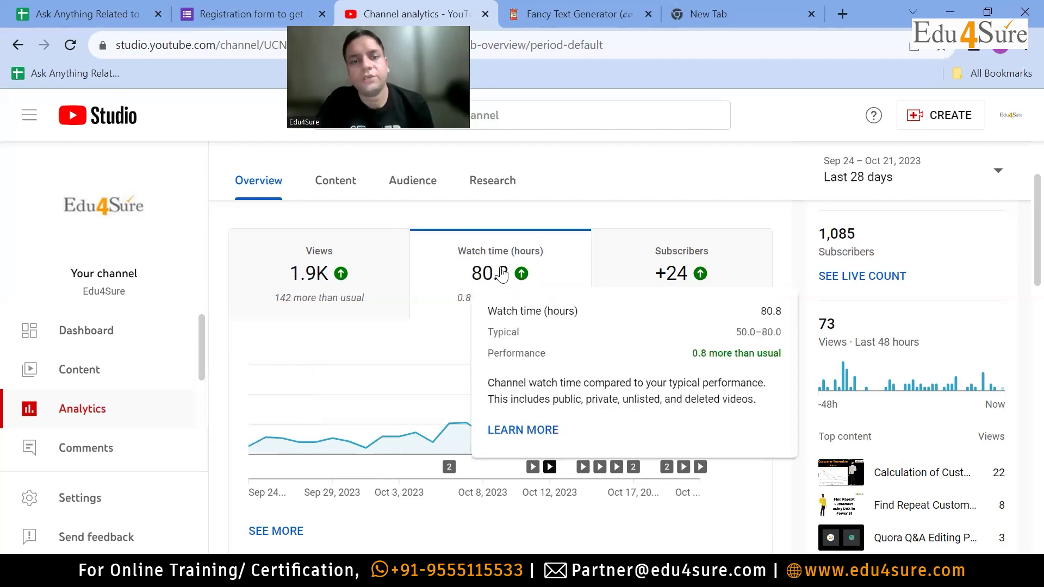